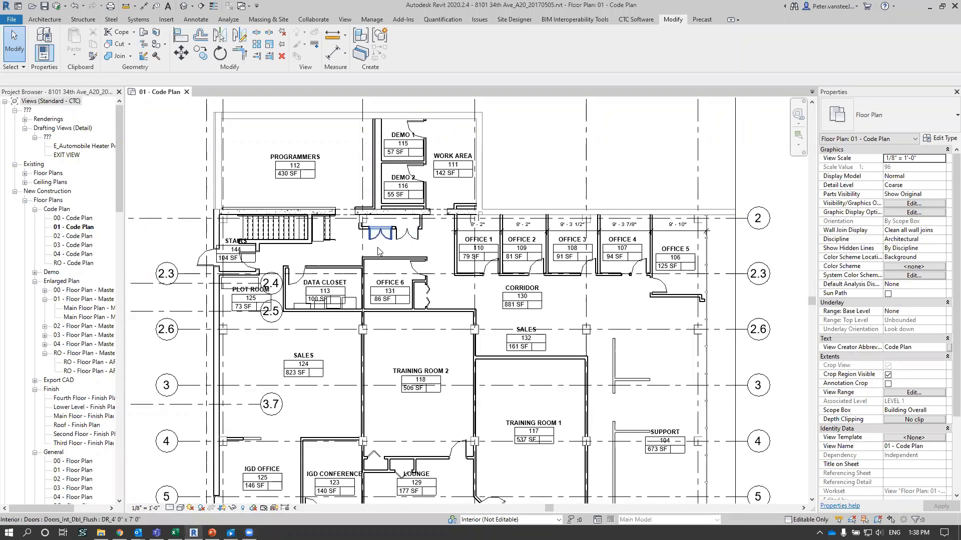
- Review the Panel Material choices in the type properties of the double door above Office 6, and discard any changes
{"action": "scroll", "coordinate": [380, 295], "scroll_direction": "up", "scroll_amount": 5}
{"action": "left_click", "coordinate": [300, 170]}
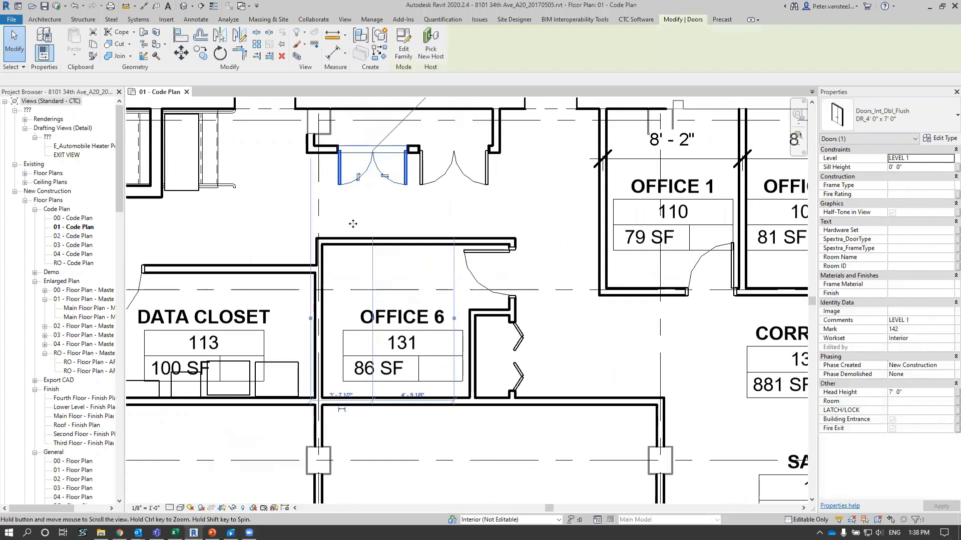
{"action": "scroll", "coordinate": [345, 219], "scroll_direction": "up", "scroll_amount": 1}
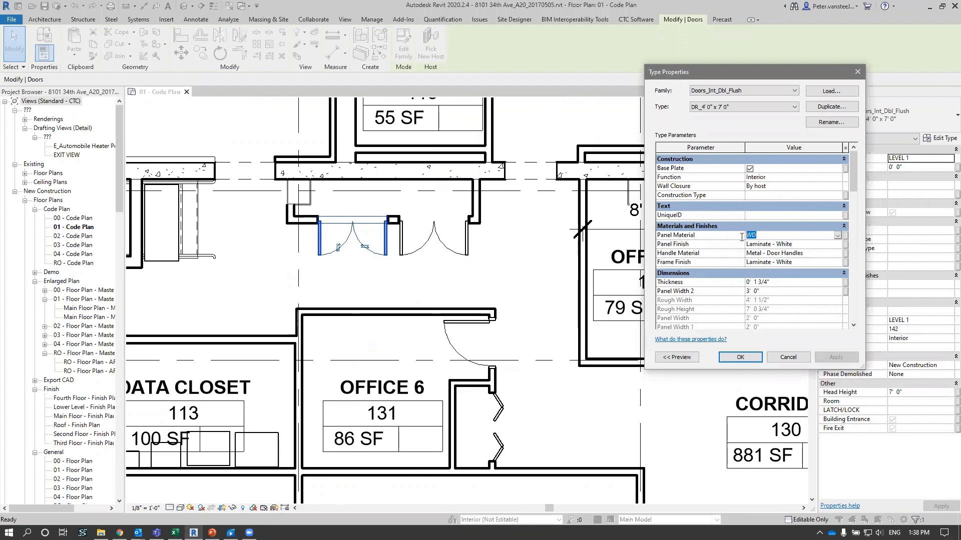
{"action": "left_click", "coordinate": [837, 236]}
{"action": "left_click", "coordinate": [820, 240]}
{"action": "left_click", "coordinate": [796, 237]}
{"action": "key", "text": "Return"}
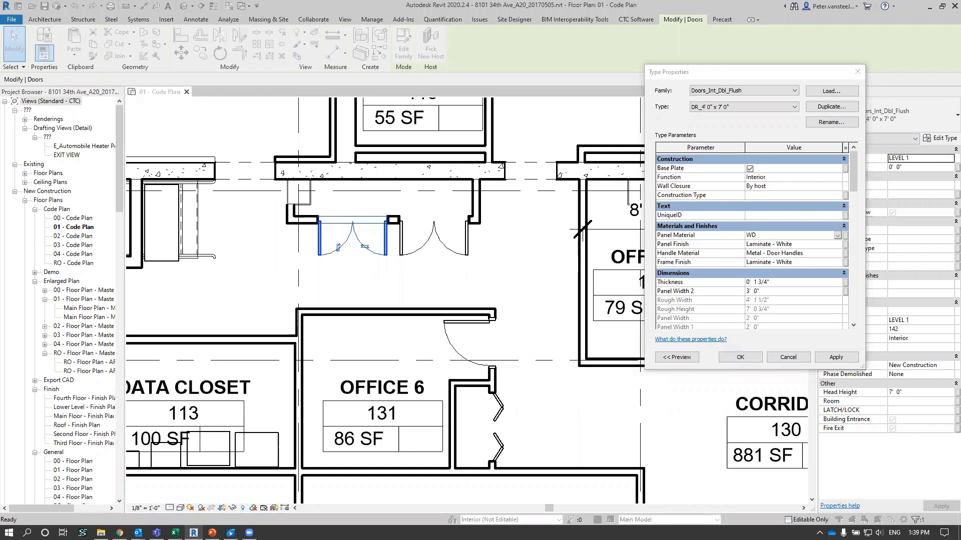
{"action": "left_click", "coordinate": [780, 358]}
{"action": "left_click", "coordinate": [780, 358]}
{"action": "left_click", "coordinate": [780, 361]}
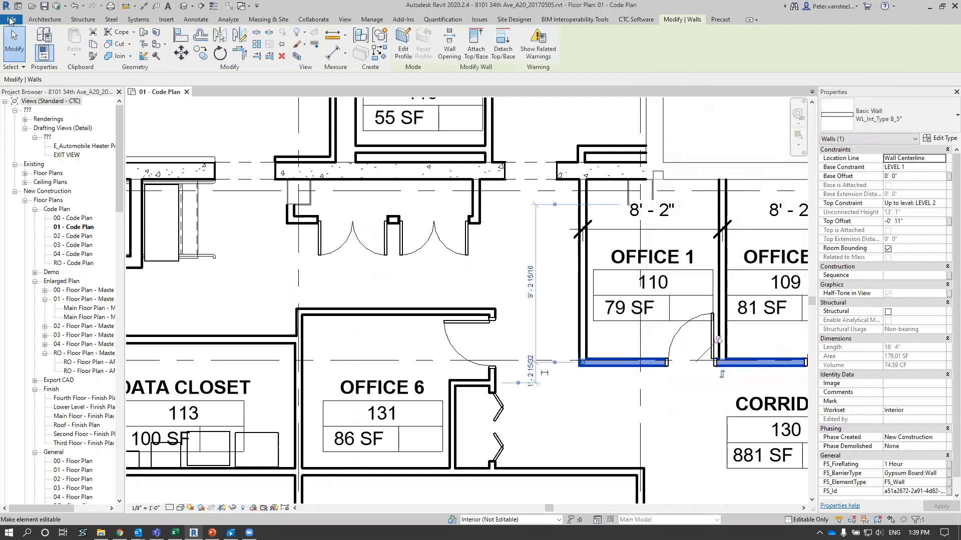
- Review the template files offered for a new project without creating one
{"action": "left_click", "coordinate": [10, 20]}
{"action": "mouse_move", "coordinate": [66, 58]}
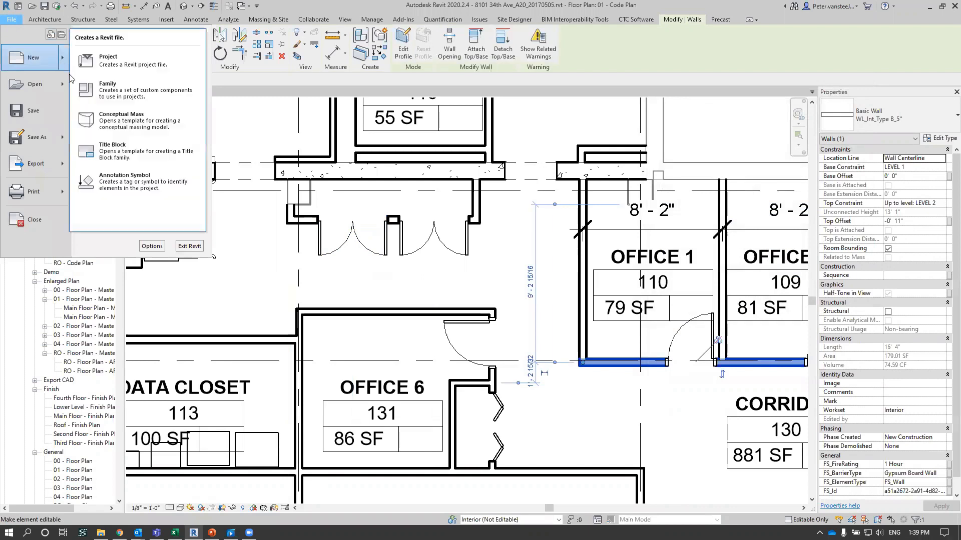
{"action": "left_click", "coordinate": [126, 62]}
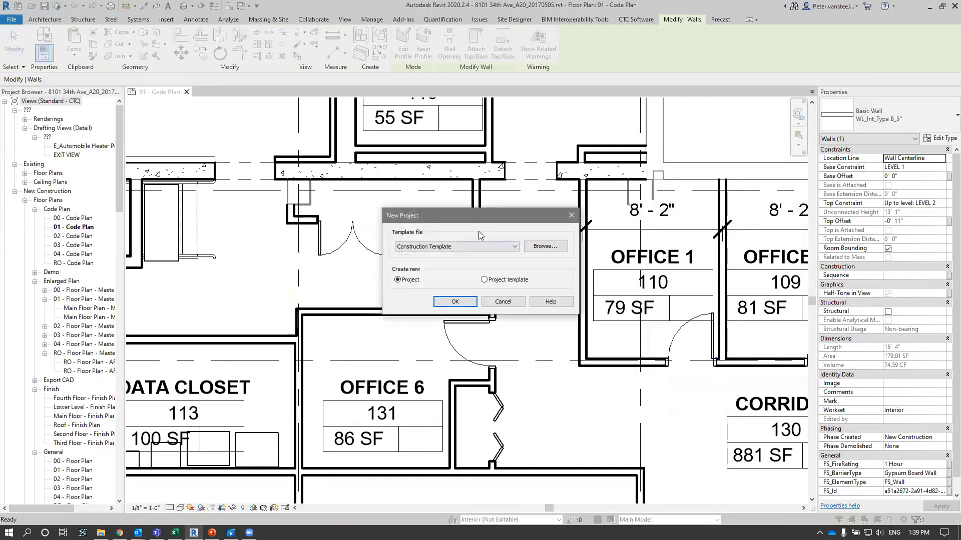
{"action": "left_click_drag", "start_coordinate": [465, 216], "coordinate": [427, 196]}
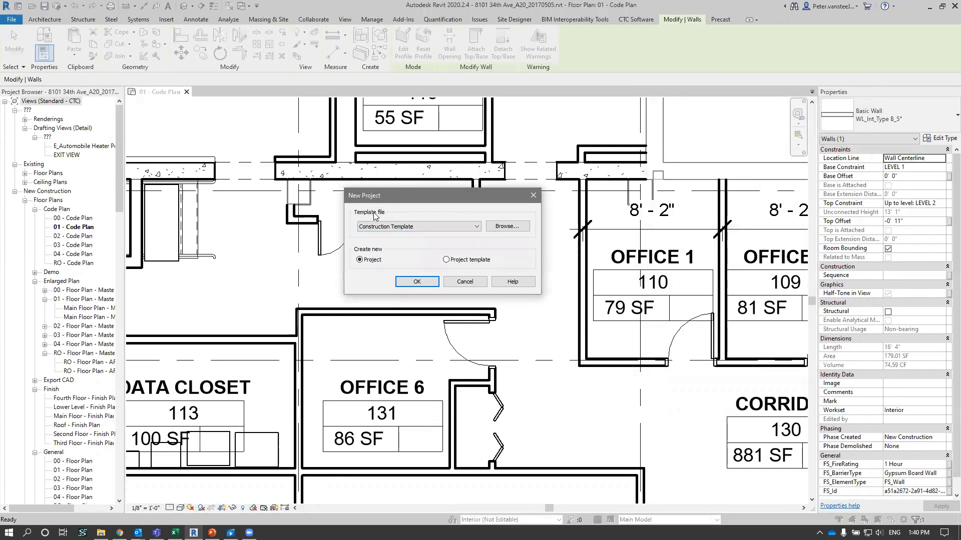
{"action": "left_click", "coordinate": [401, 227]}
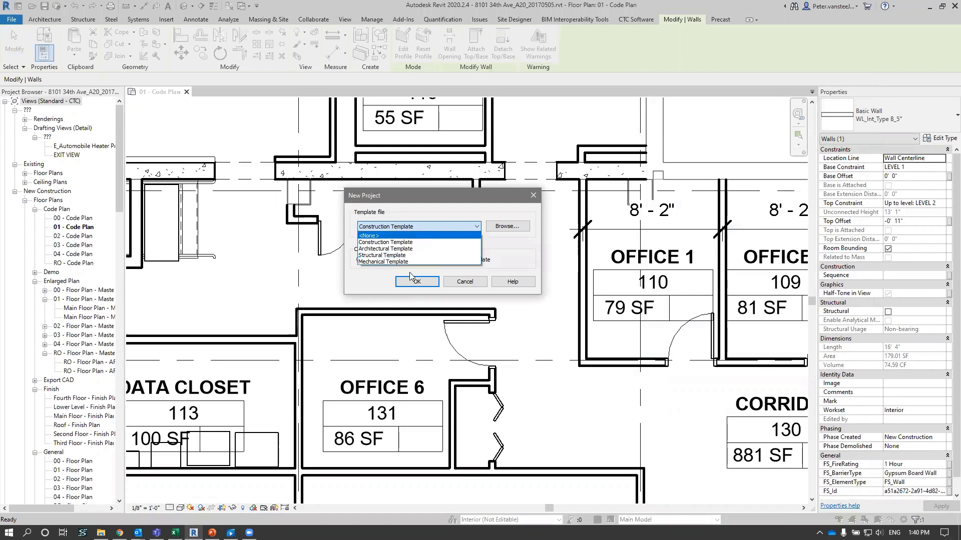
{"action": "left_click", "coordinate": [417, 223]}
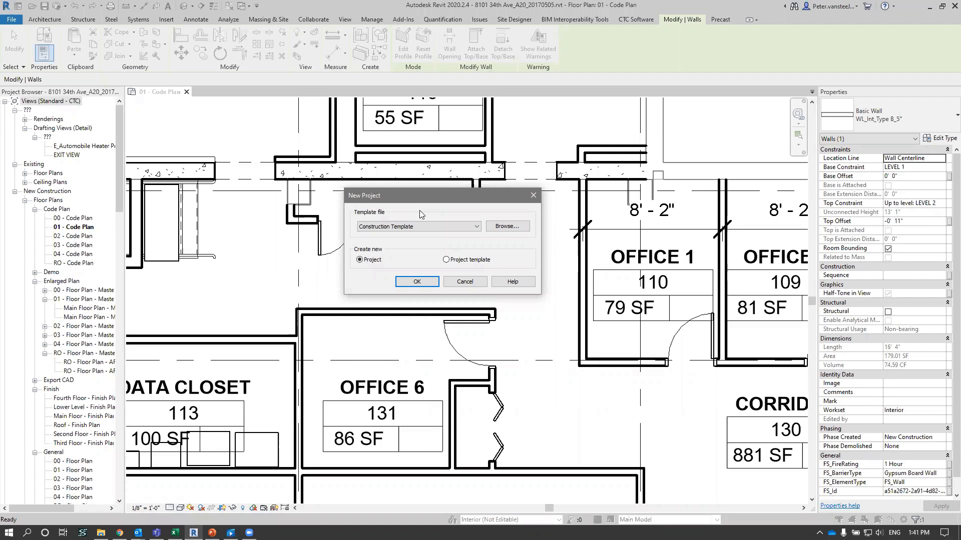
{"action": "left_click", "coordinate": [472, 282]}
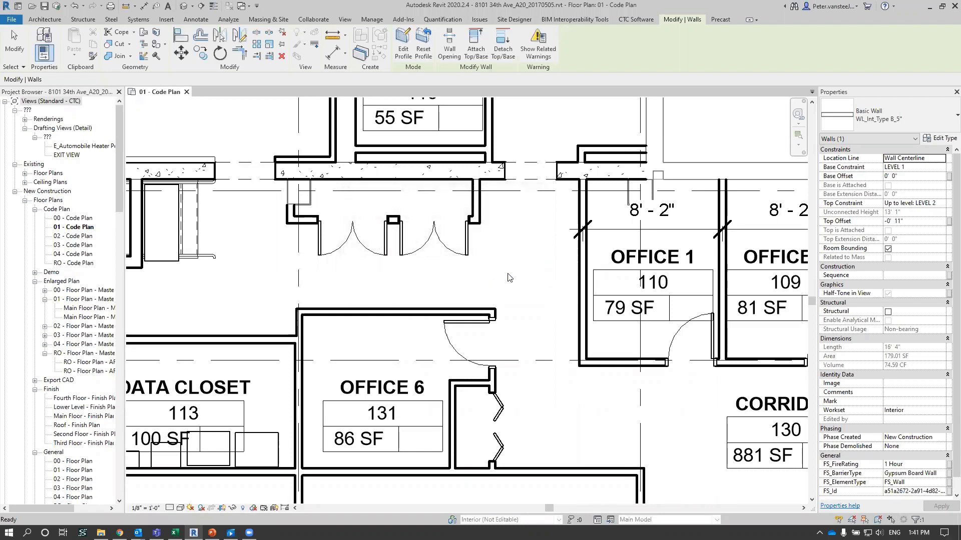
{"action": "left_click", "coordinate": [508, 274]}
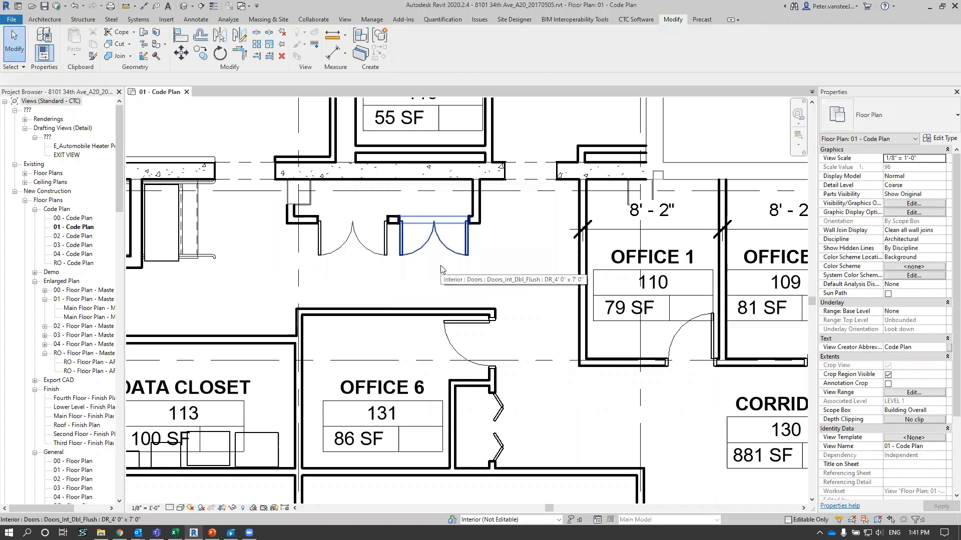
{"action": "left_click", "coordinate": [437, 288]}
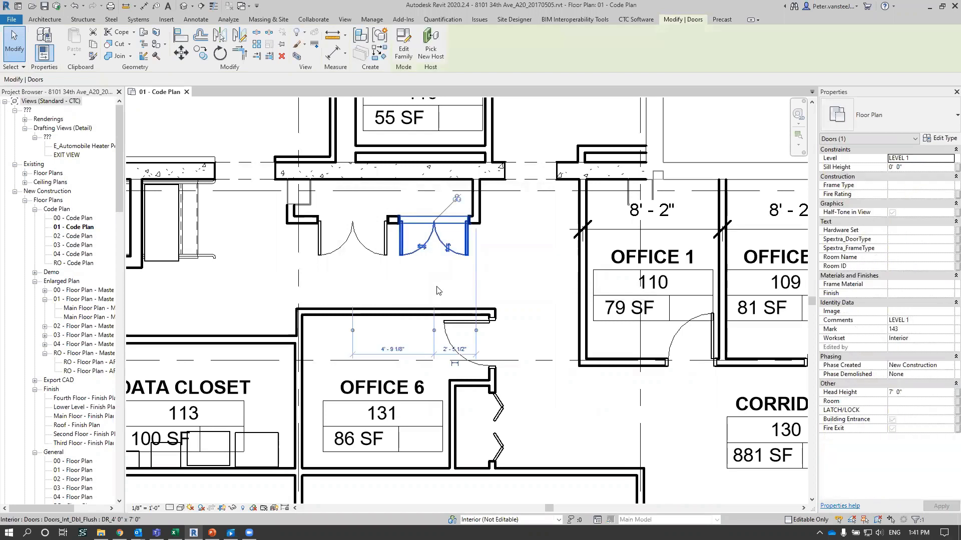
{"action": "left_click", "coordinate": [517, 284]}
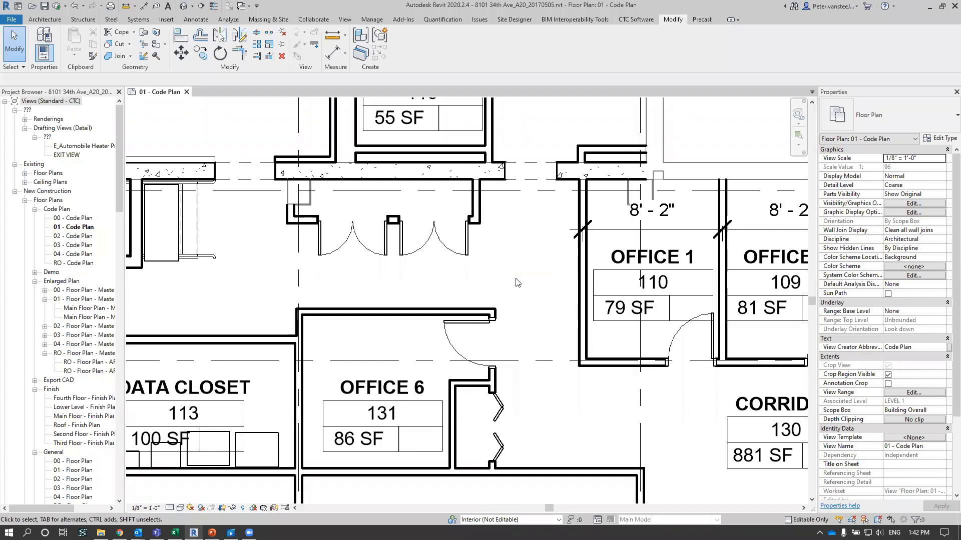
- Examine the parameters and parameter groups in Revit's Edit Shared Parameters dialog, and close it without changes
{"action": "left_click", "coordinate": [373, 20]}
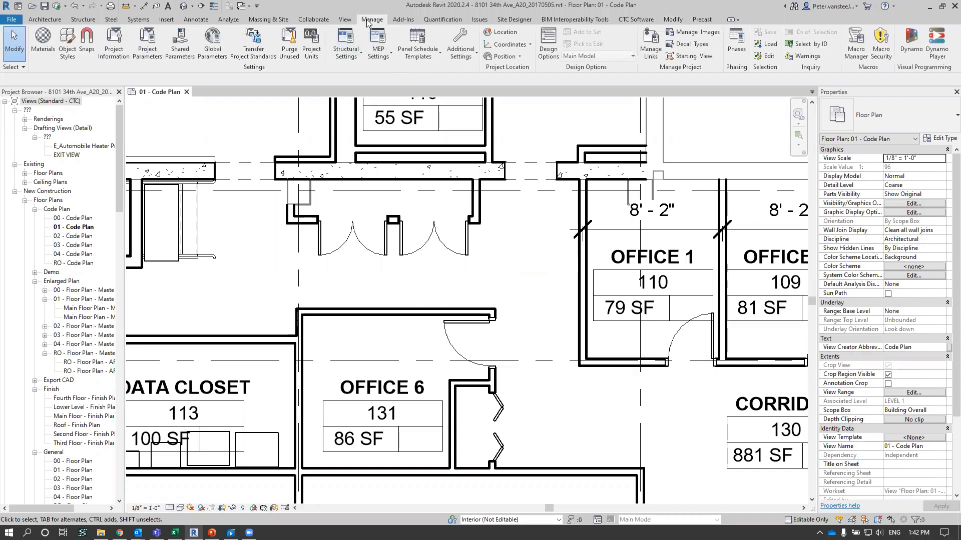
{"action": "left_click", "coordinate": [179, 56]}
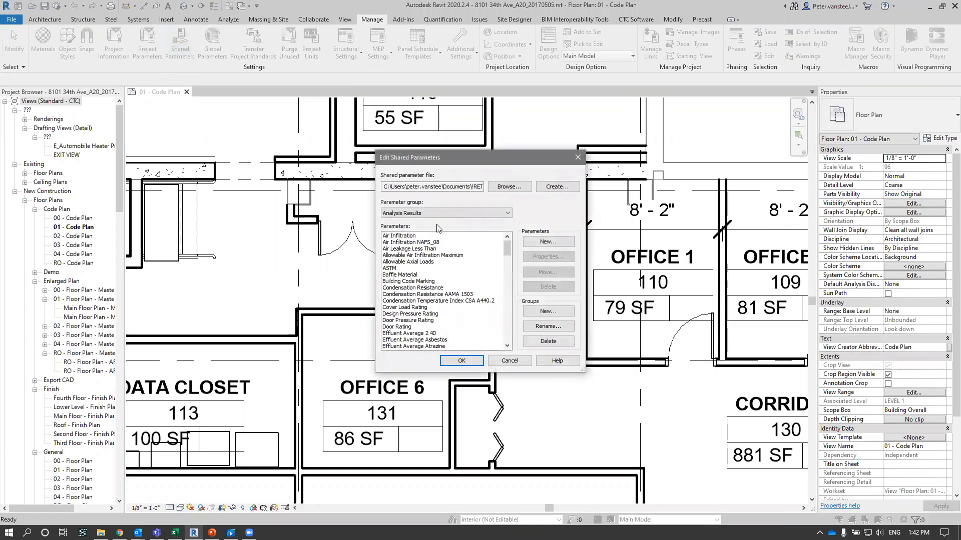
{"action": "left_click_drag", "start_coordinate": [505, 249], "coordinate": [506, 226]}
{"action": "mouse_move", "coordinate": [505, 255]}
{"action": "left_mouse_down"}
{"action": "mouse_move", "coordinate": [507, 287]}
{"action": "mouse_move", "coordinate": [506, 242]}
{"action": "left_mouse_up"}
{"action": "left_click", "coordinate": [507, 214]}
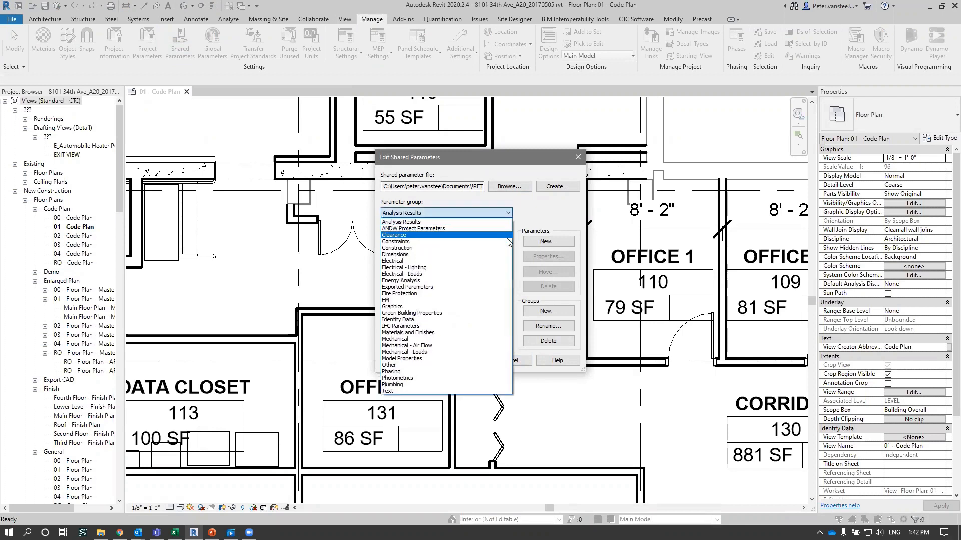
{"action": "left_click", "coordinate": [481, 210]}
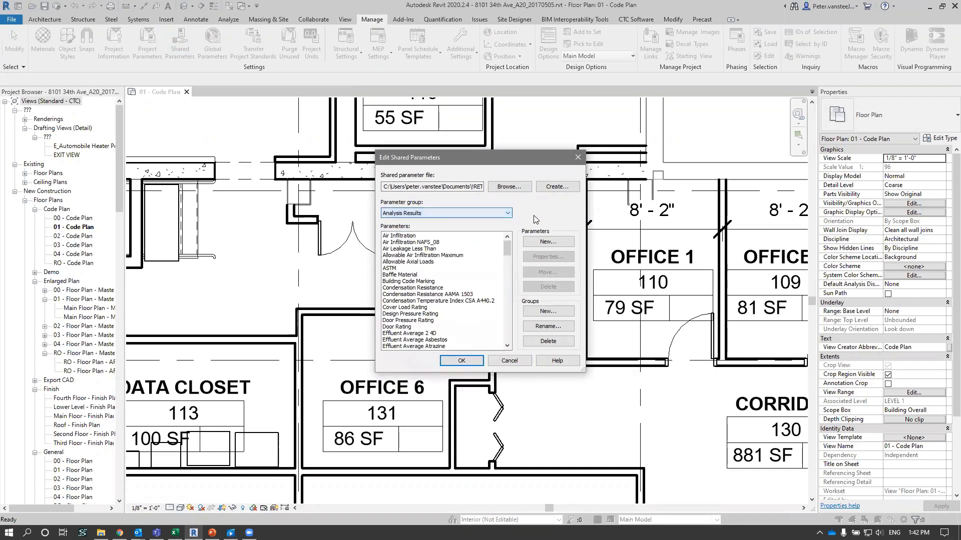
{"action": "left_click", "coordinate": [511, 361]}
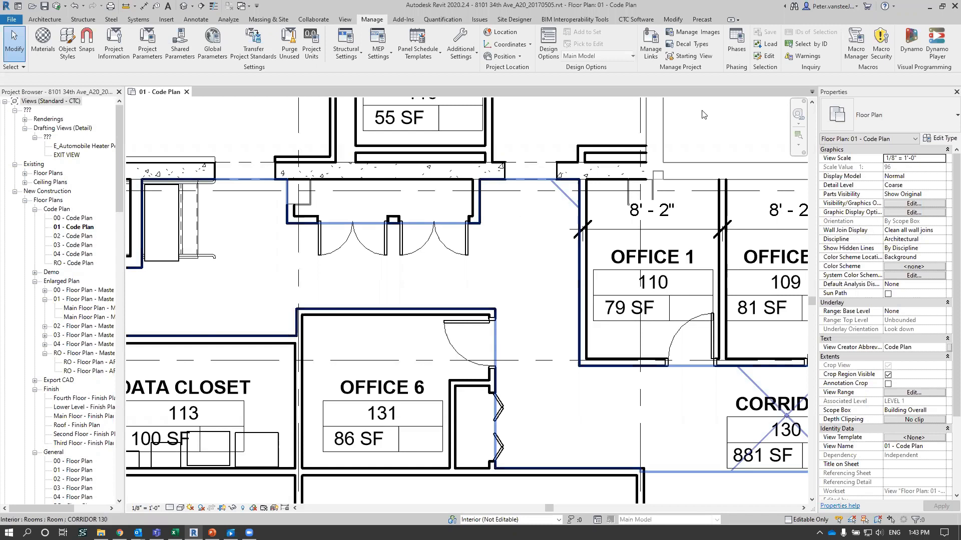
- Open the CTC Shared Parameter Manager and enlarge its window over the floor plan
{"action": "left_click", "coordinate": [633, 20]}
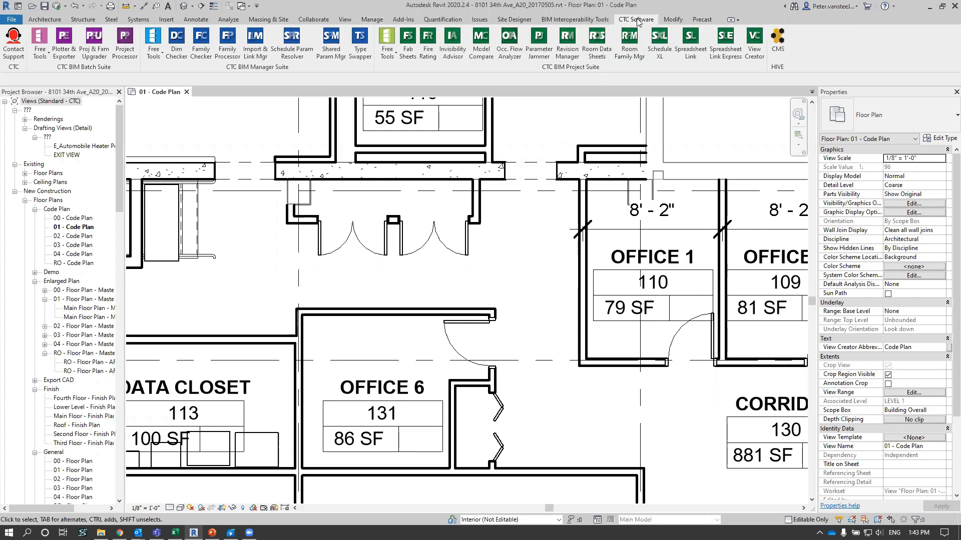
{"action": "left_click_drag", "start_coordinate": [256, 70], "coordinate": [297, 153]}
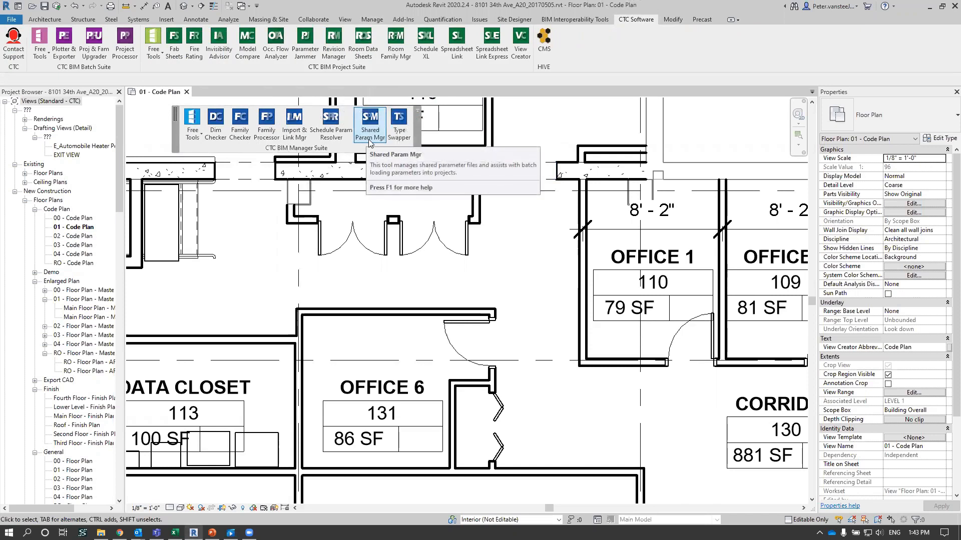
{"action": "left_click", "coordinate": [418, 112]}
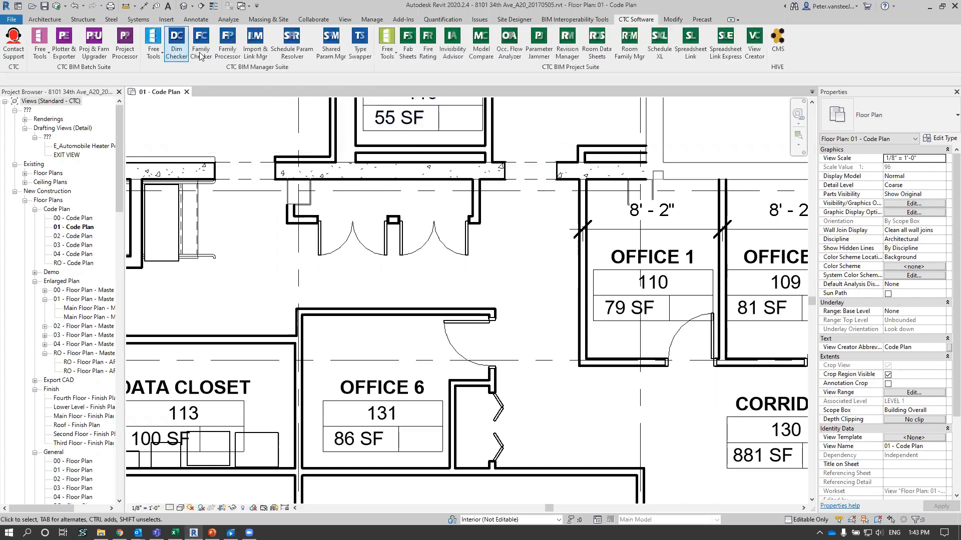
{"action": "left_click", "coordinate": [333, 49]}
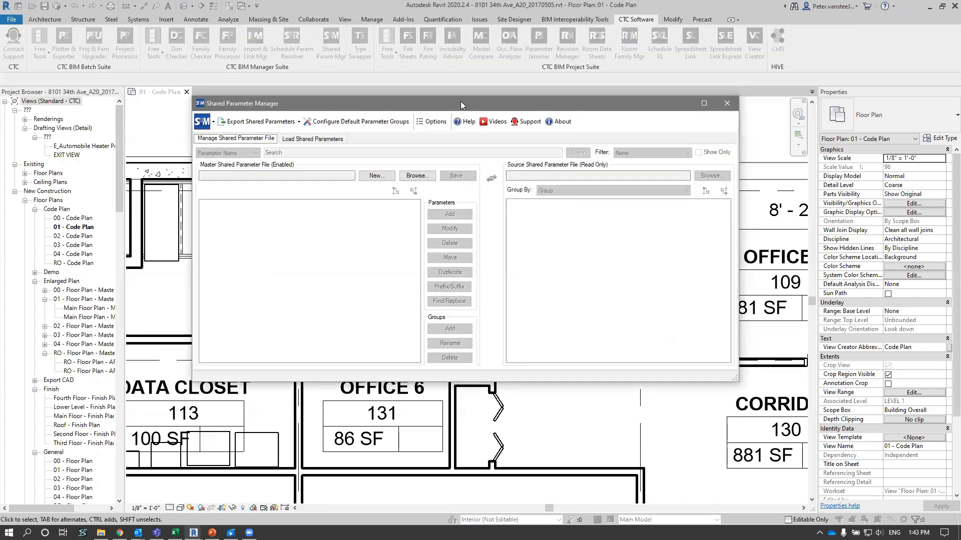
{"action": "left_click_drag", "start_coordinate": [461, 101], "coordinate": [430, 77]}
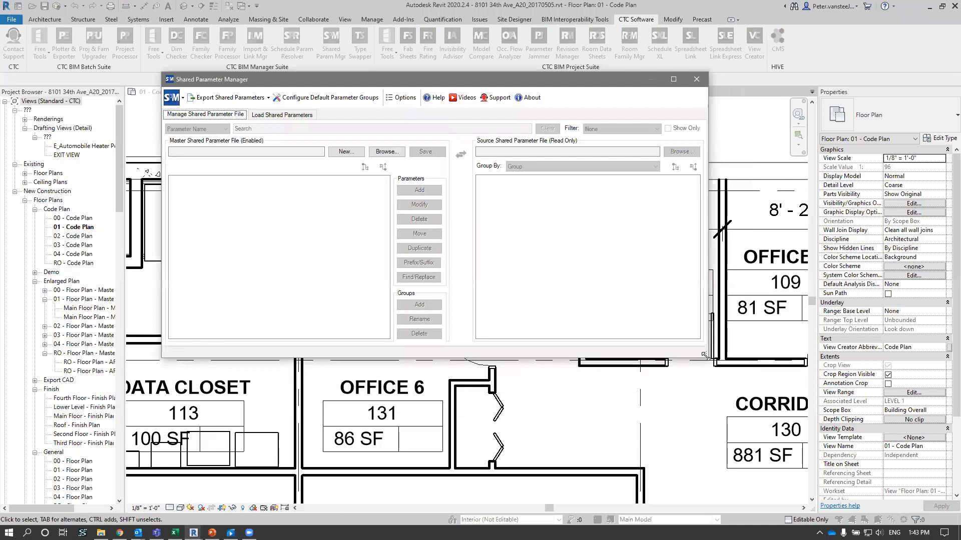
{"action": "left_click_drag", "start_coordinate": [705, 355], "coordinate": [764, 408]}
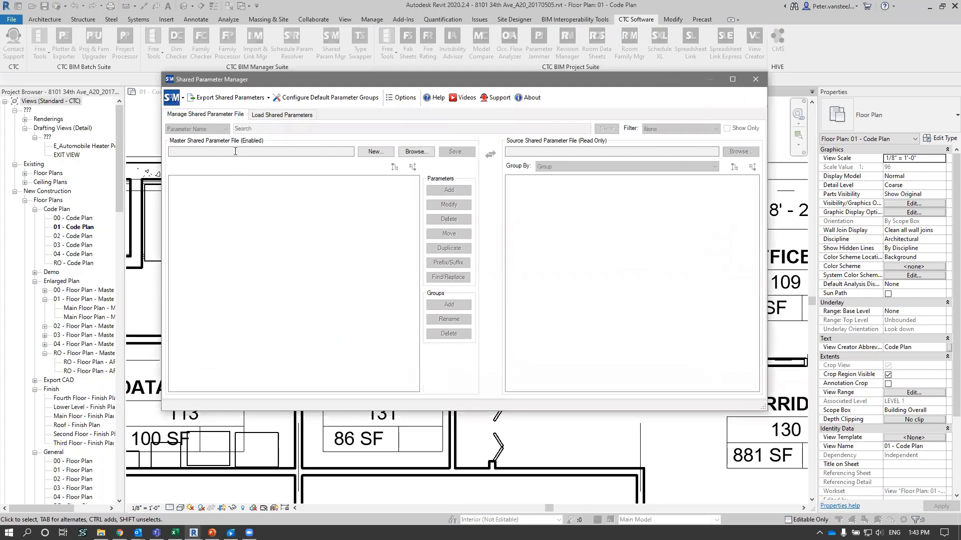
- Load the existing shared parameter file from the RET Settings folder as the master file
{"action": "left_click", "coordinate": [414, 152]}
{"action": "left_click", "coordinate": [372, 160]}
{"action": "left_click", "coordinate": [556, 341]}
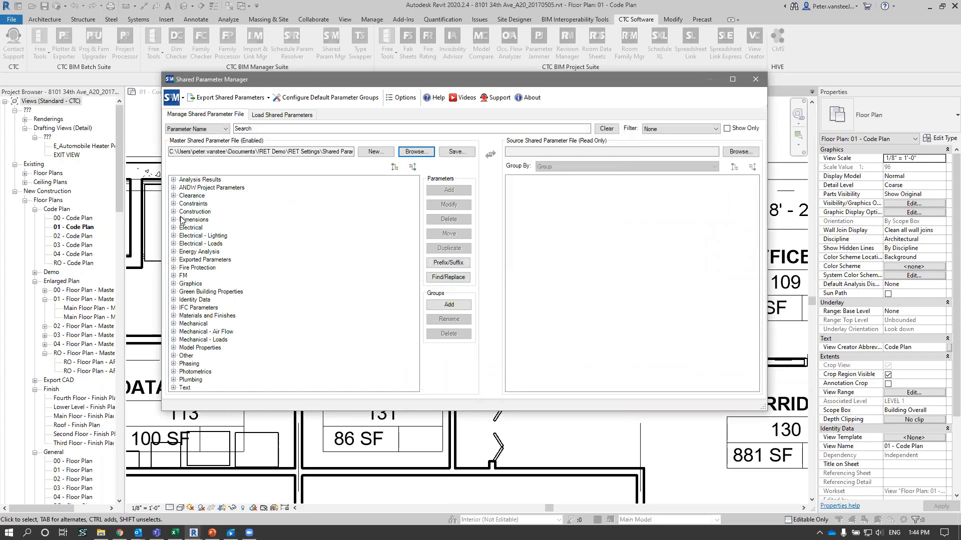
- Expand the Materials and Finishes group in the master file and select the Panel Material parameter
{"action": "left_click", "coordinate": [207, 316]}
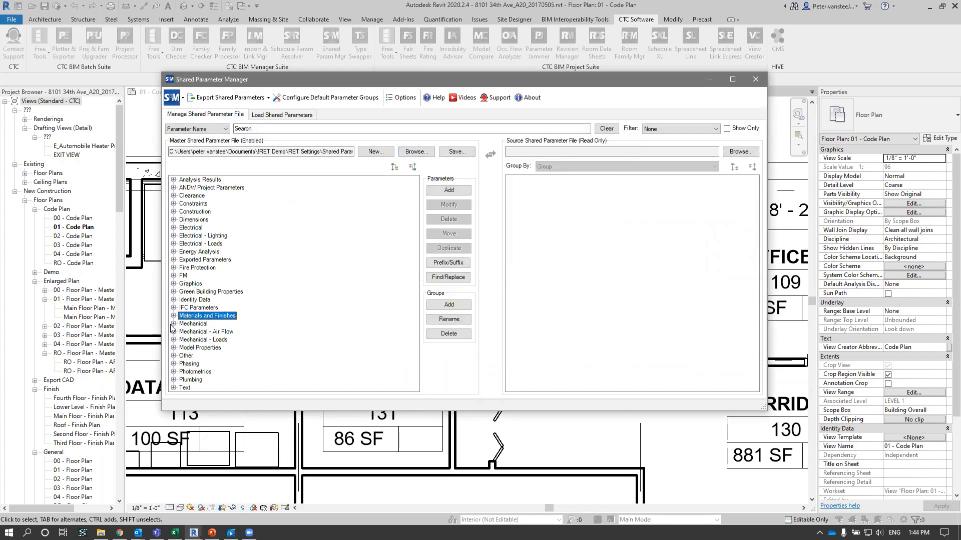
{"action": "left_click", "coordinate": [173, 316]}
{"action": "scroll", "coordinate": [216, 315], "scroll_direction": "down", "scroll_amount": 4}
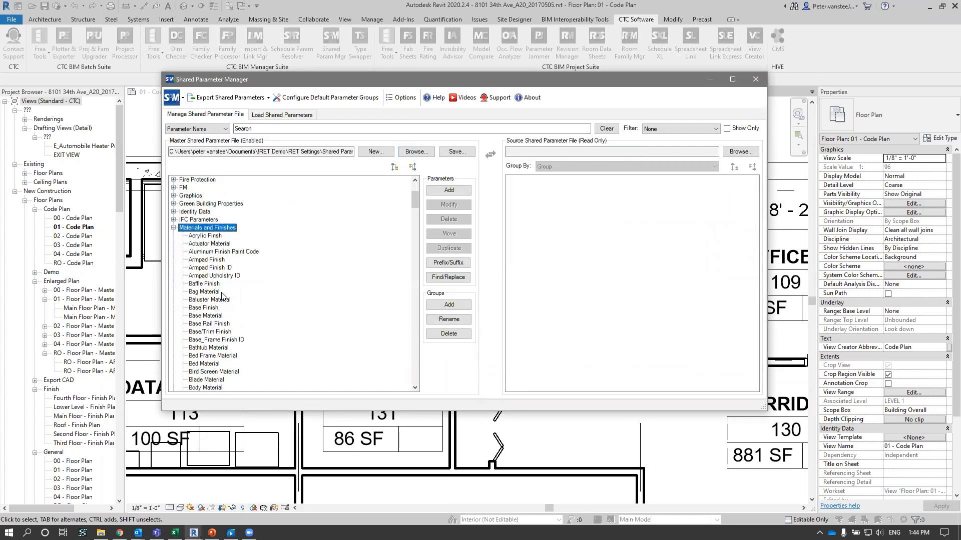
{"action": "scroll", "coordinate": [223, 298], "scroll_direction": "down", "scroll_amount": 3}
{"action": "scroll", "coordinate": [223, 299], "scroll_direction": "down", "scroll_amount": 15}
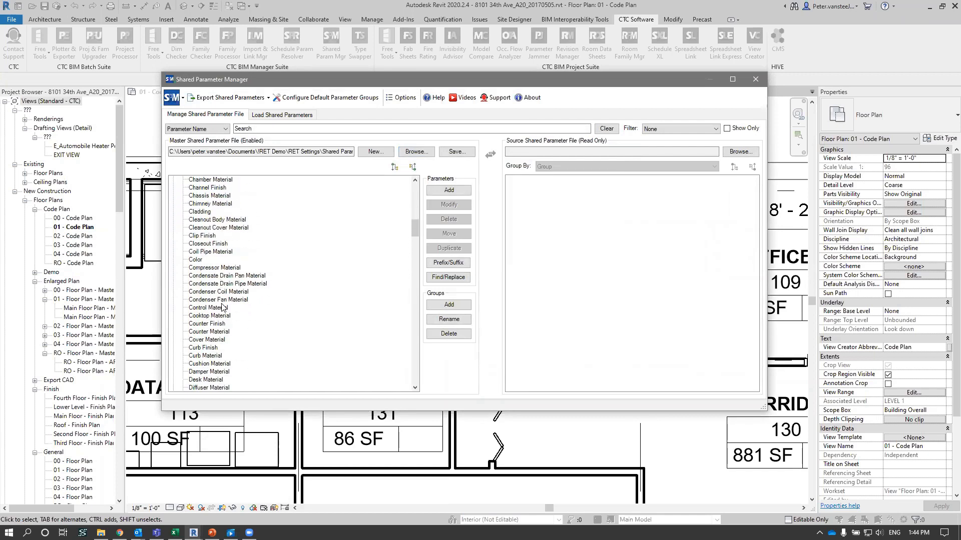
{"action": "scroll", "coordinate": [221, 307], "scroll_direction": "down", "scroll_amount": 12}
{"action": "left_click", "coordinate": [213, 293]}
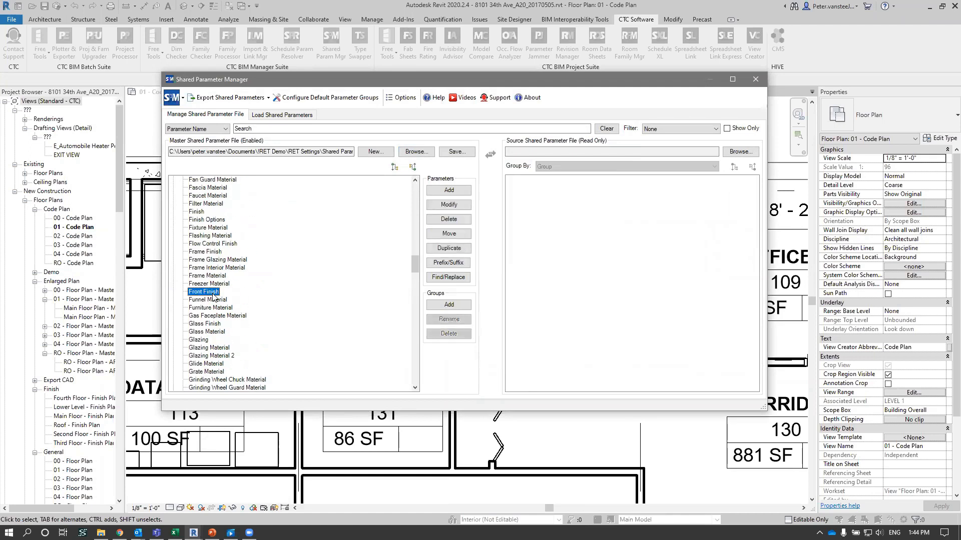
{"action": "key", "text": "p"}
{"action": "scroll", "coordinate": [216, 297], "scroll_direction": "down", "scroll_amount": 1}
{"action": "scroll", "coordinate": [216, 298], "scroll_direction": "up", "scroll_amount": 1}
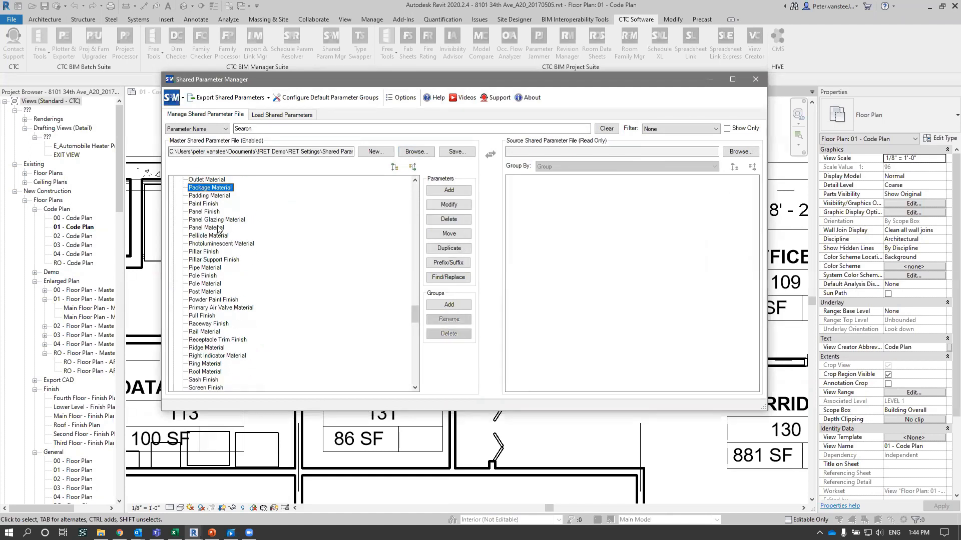
{"action": "left_click", "coordinate": [212, 212]}
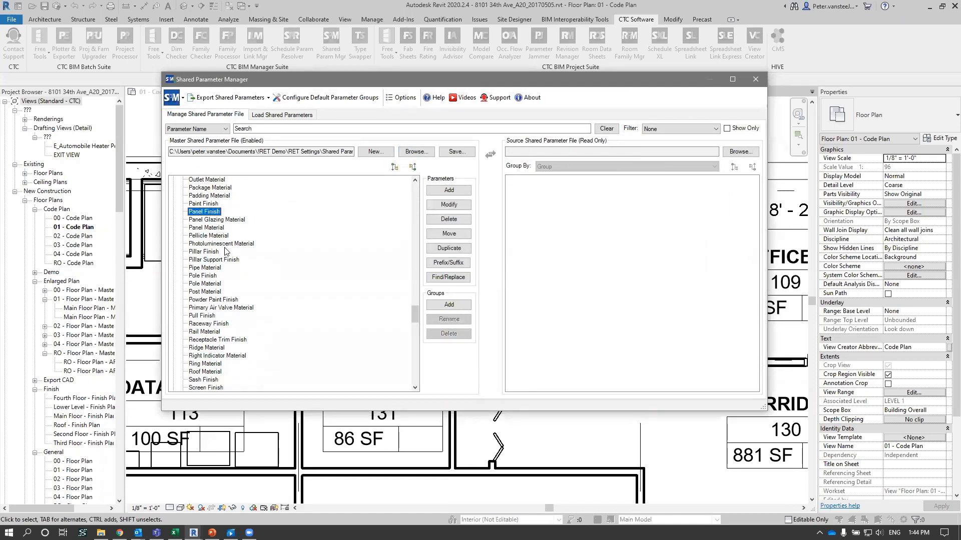
{"action": "left_click", "coordinate": [214, 228]}
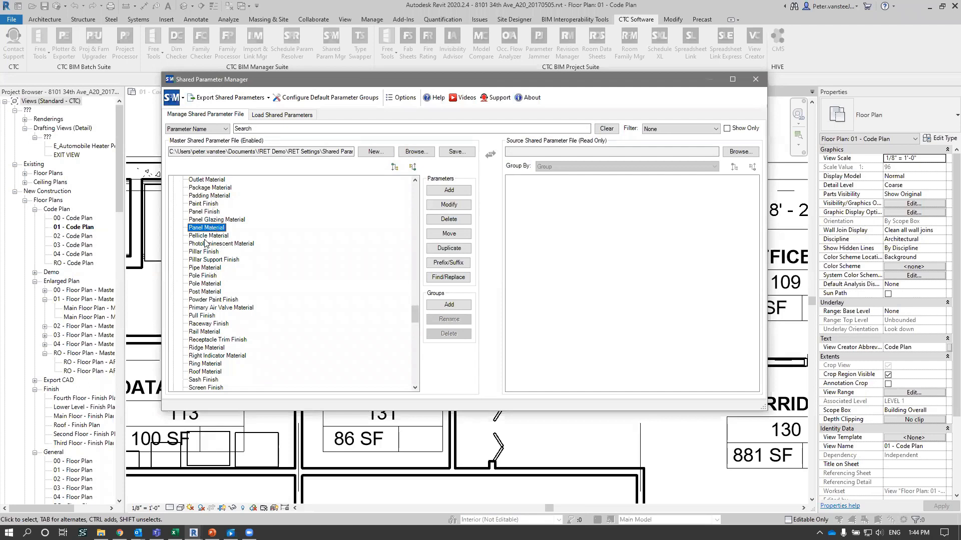
- Open Panel Material for modification and examine its name, group, discipline, parameter type and tooltip settings
{"action": "left_click", "coordinate": [462, 207]}
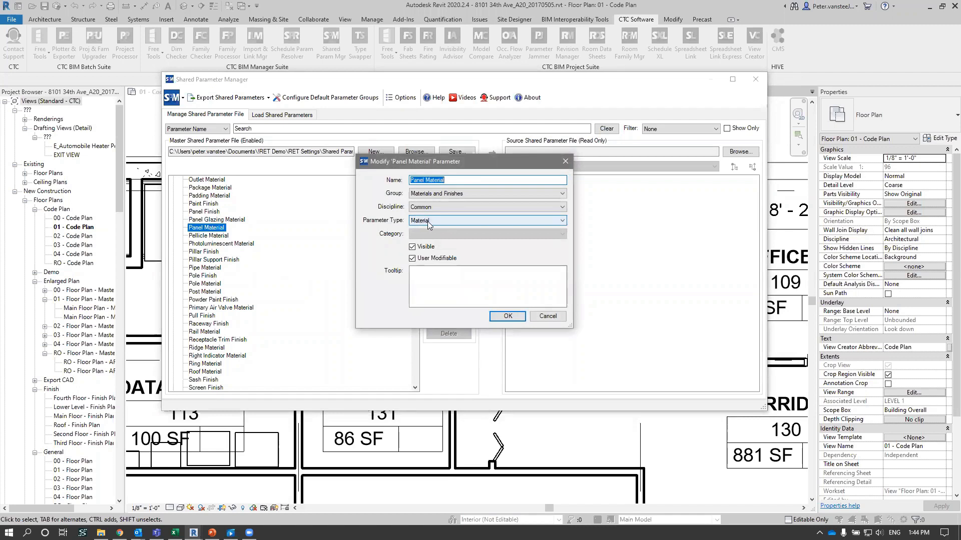
{"action": "left_click", "coordinate": [451, 194]}
{"action": "left_click", "coordinate": [470, 192]}
{"action": "left_click", "coordinate": [475, 180]}
{"action": "left_click", "coordinate": [448, 206]}
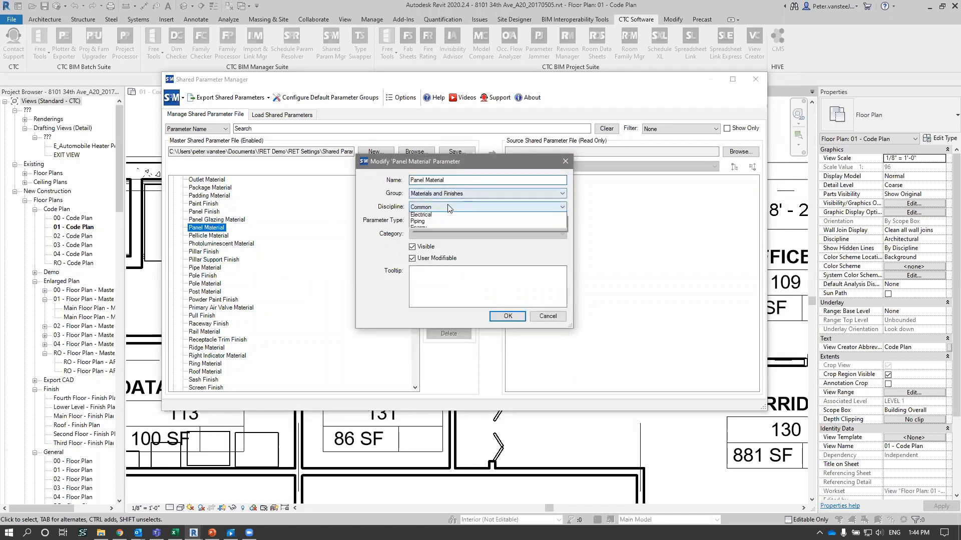
{"action": "left_click", "coordinate": [444, 206]}
{"action": "left_click", "coordinate": [441, 219]}
{"action": "left_click", "coordinate": [442, 219]}
{"action": "left_click", "coordinate": [434, 282]}
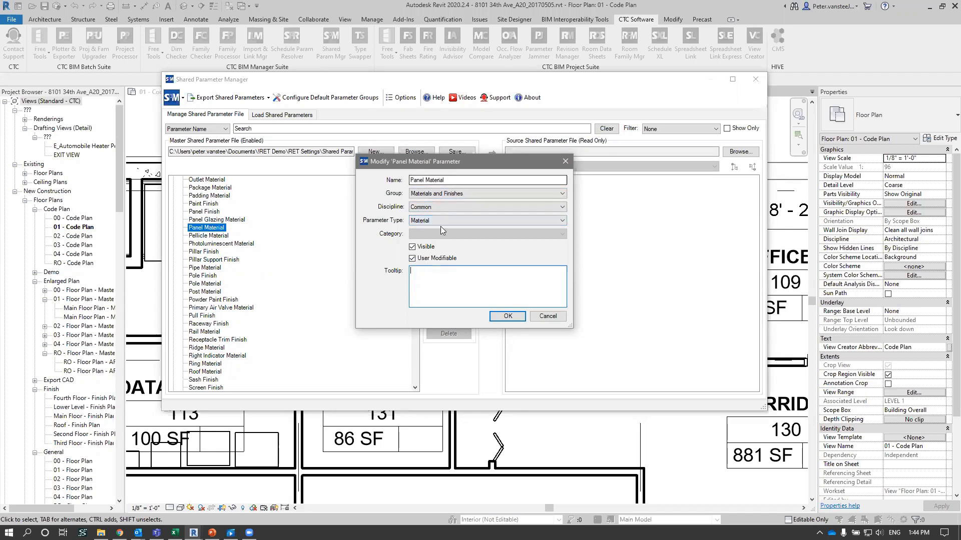
- Review the available group choices for the Panel Material parameter and close its settings without changing anything
{"action": "left_click", "coordinate": [455, 195]}
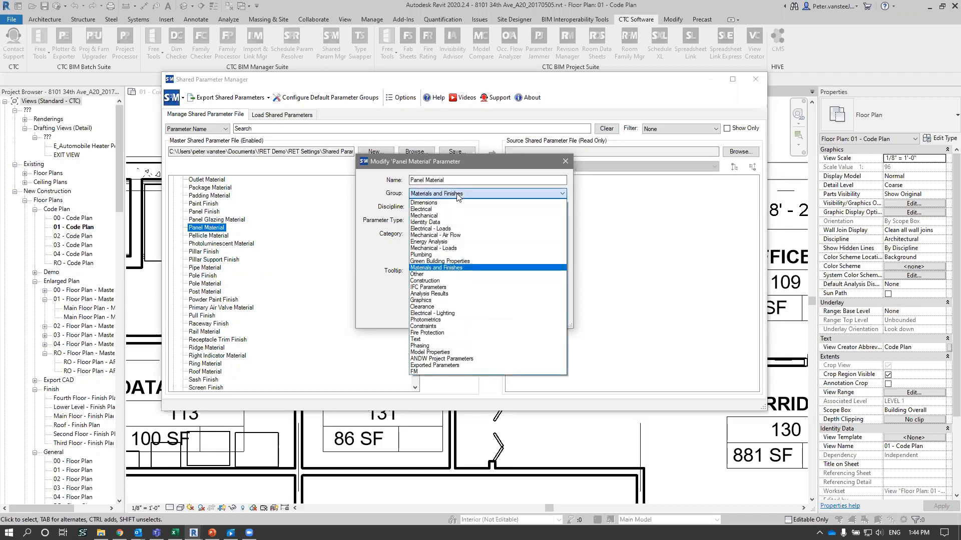
{"action": "left_click", "coordinate": [457, 195]}
{"action": "left_click", "coordinate": [433, 279]}
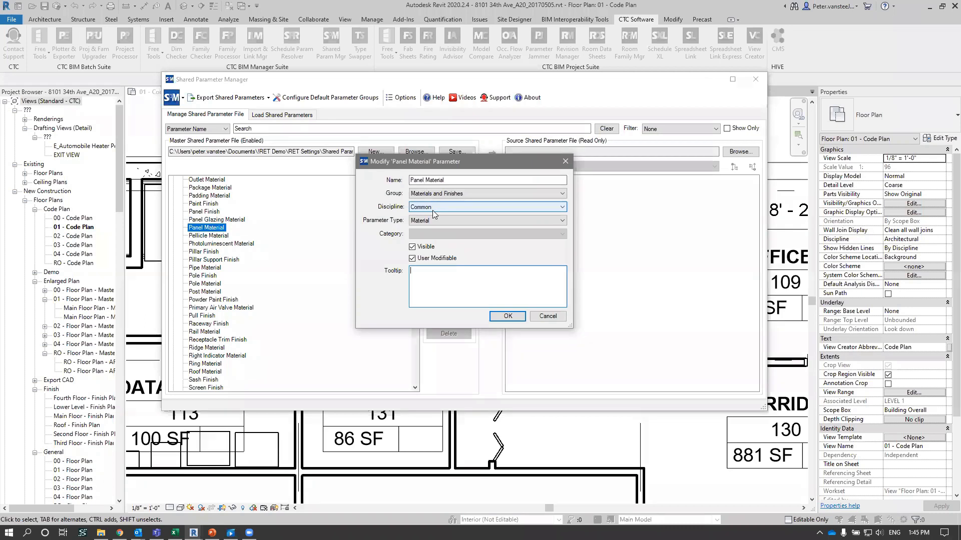
{"action": "left_click", "coordinate": [539, 318]}
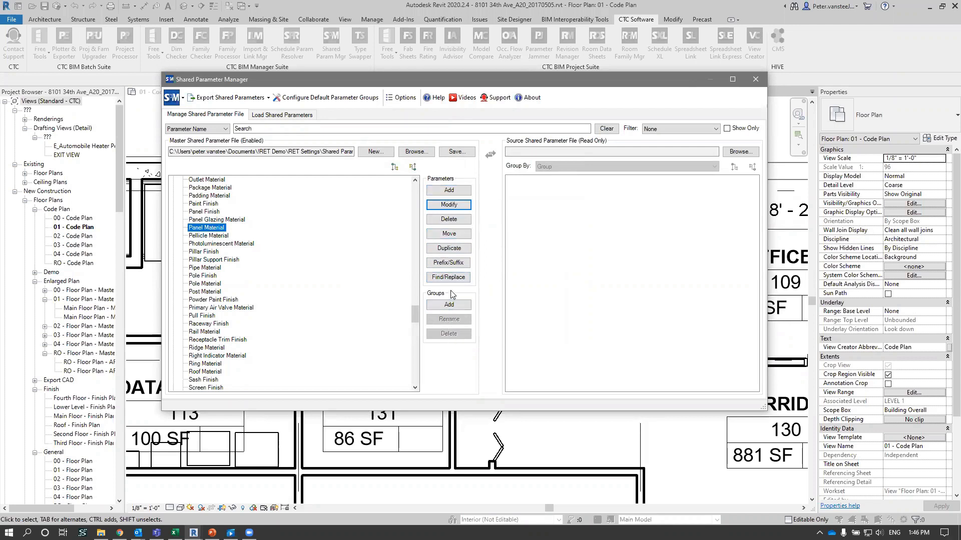
- Fill the new-group list for the master file with the default groups, examine the names, and cancel without adding them
{"action": "left_click", "coordinate": [448, 305]}
{"action": "left_click", "coordinate": [414, 290]}
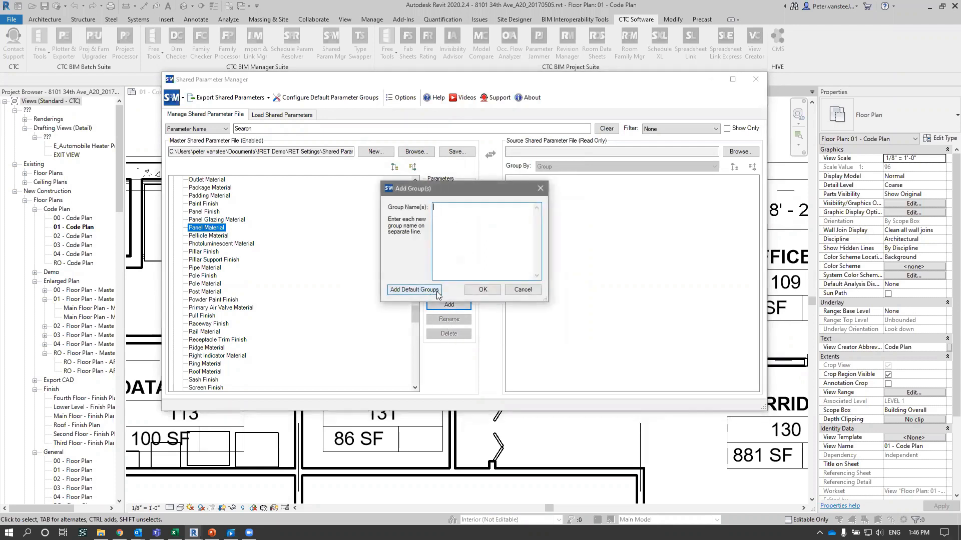
{"action": "mouse_move", "coordinate": [537, 229]}
{"action": "left_mouse_down"}
{"action": "mouse_move", "coordinate": [527, 276]}
{"action": "mouse_move", "coordinate": [537, 223]}
{"action": "left_mouse_up"}
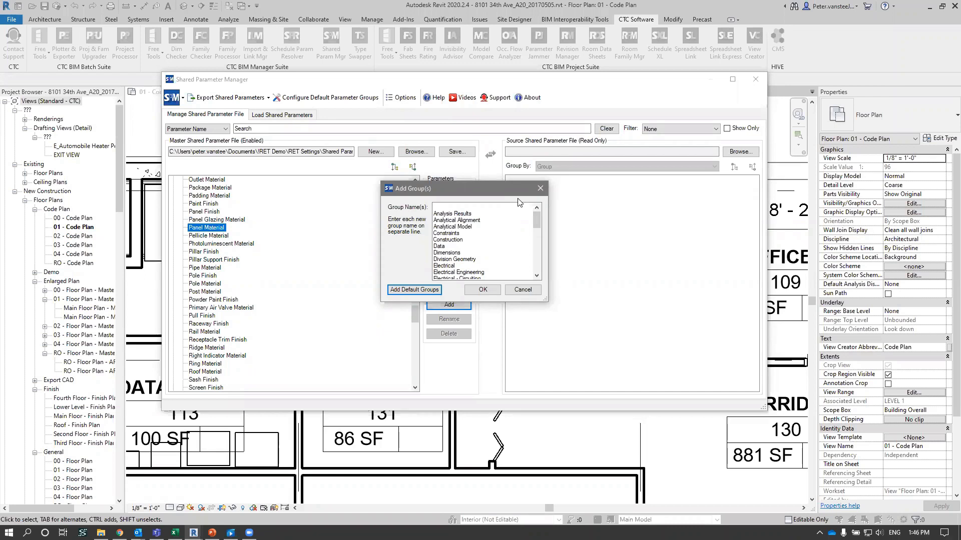
{"action": "scroll", "coordinate": [512, 235], "scroll_direction": "down", "scroll_amount": 2}
{"action": "scroll", "coordinate": [511, 235], "scroll_direction": "down", "scroll_amount": 4}
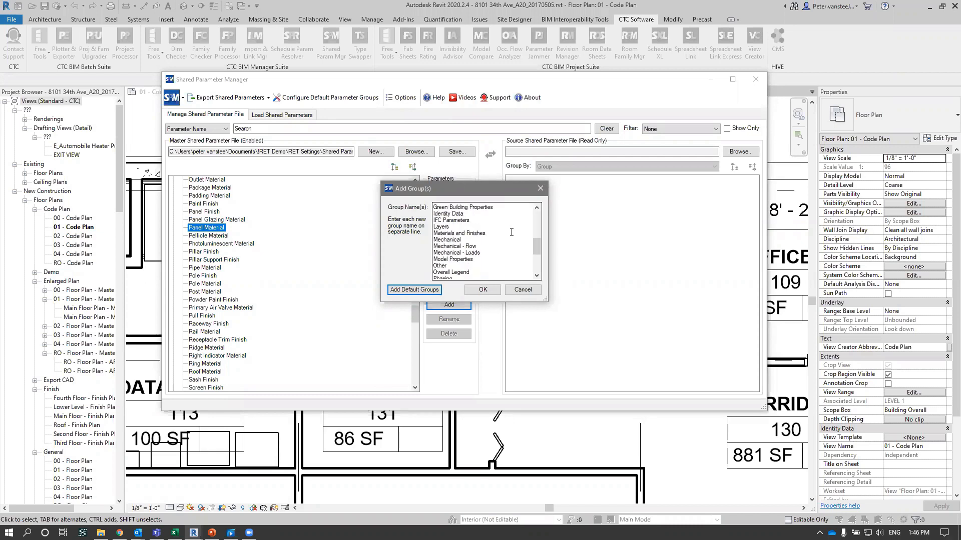
{"action": "left_click", "coordinate": [522, 289]}
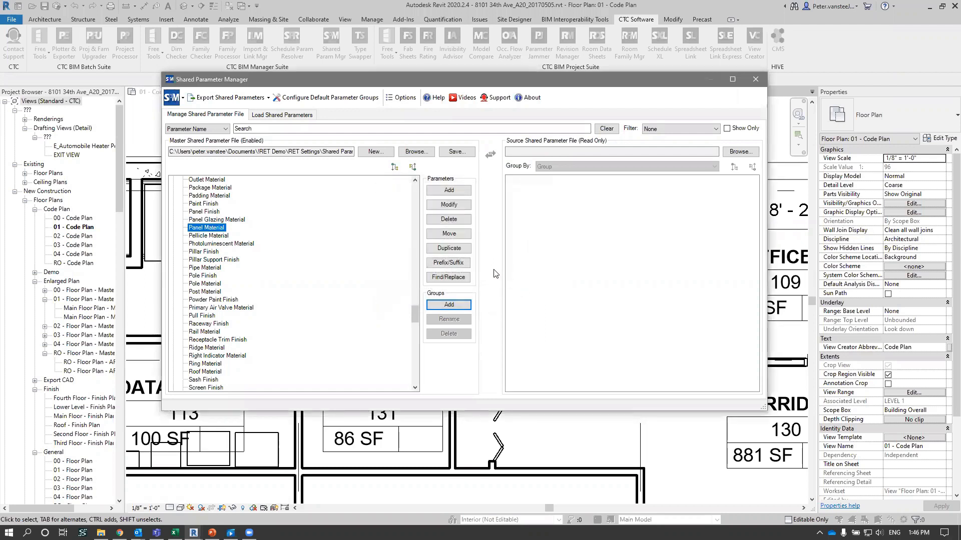
{"action": "left_click", "coordinate": [448, 304]}
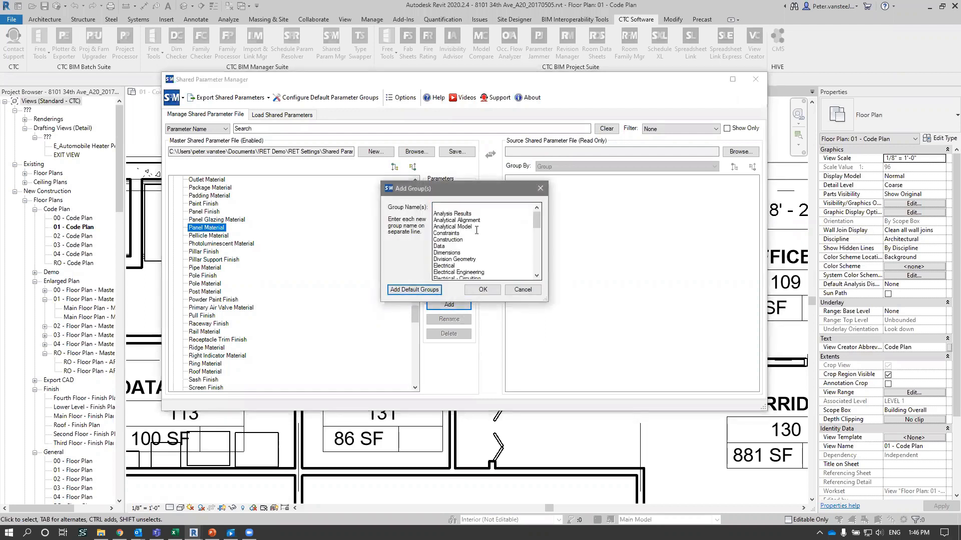
{"action": "scroll", "coordinate": [480, 225], "scroll_direction": "down", "scroll_amount": 1}
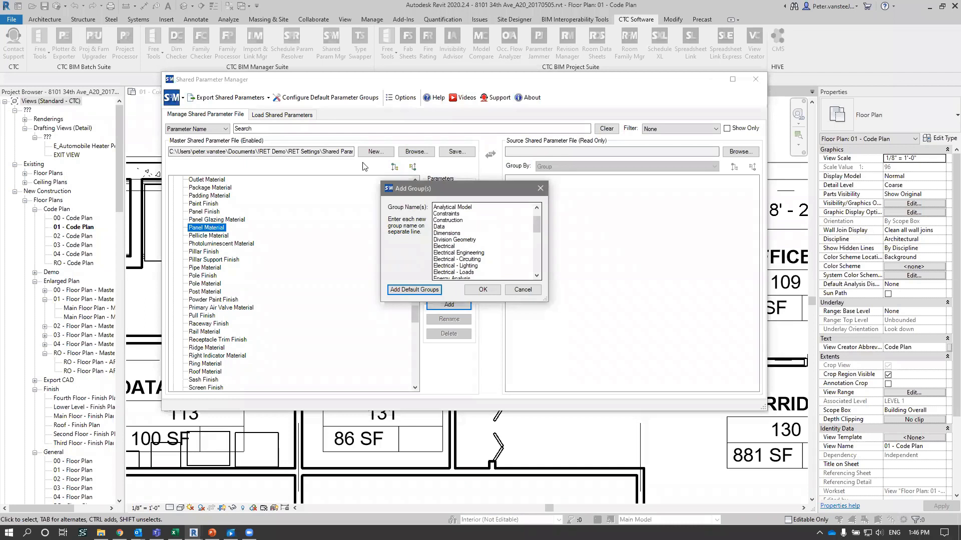
{"action": "left_click", "coordinate": [516, 292]}
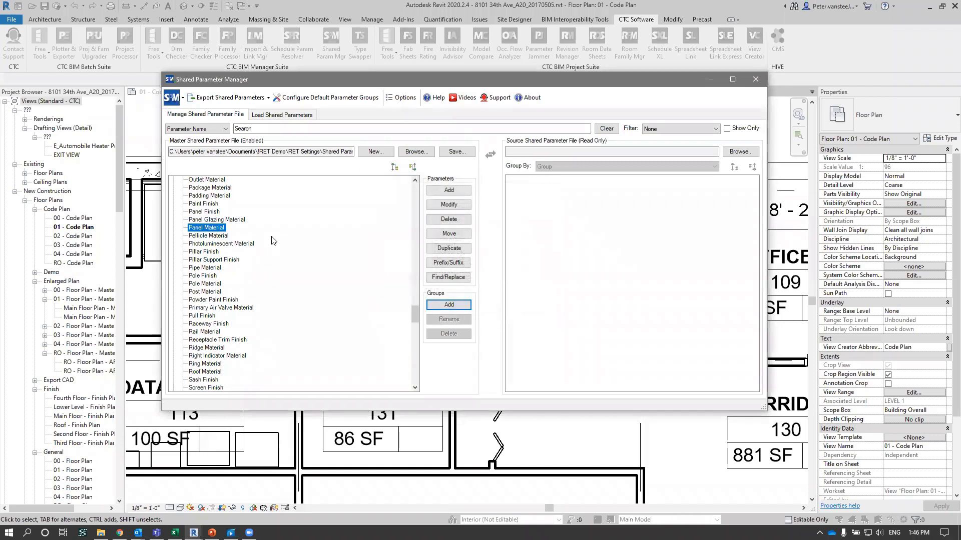
- Load Super Door Parameters.txt as the source shared parameter file and collapse all groups in the master file
{"action": "left_click", "coordinate": [222, 231]}
{"action": "left_click", "coordinate": [739, 151]}
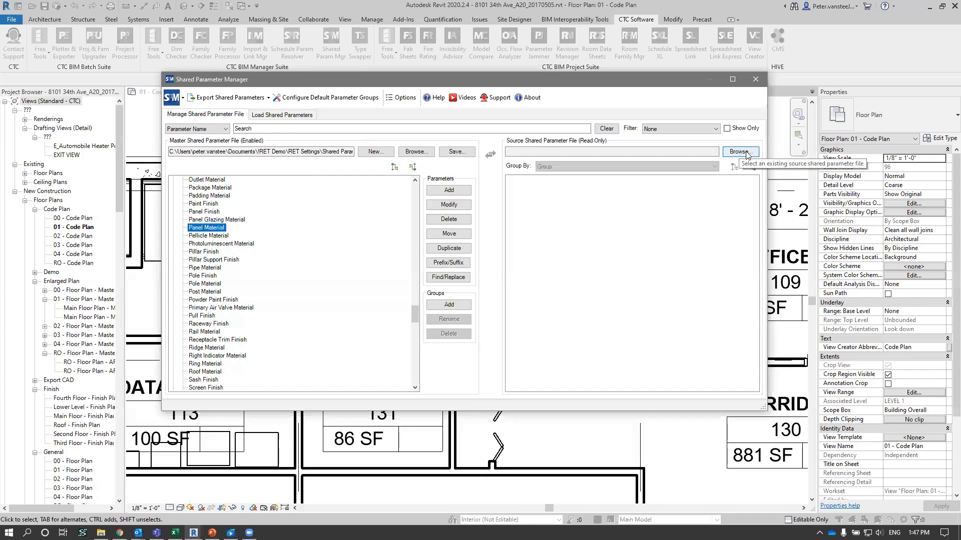
{"action": "left_click", "coordinate": [304, 182]}
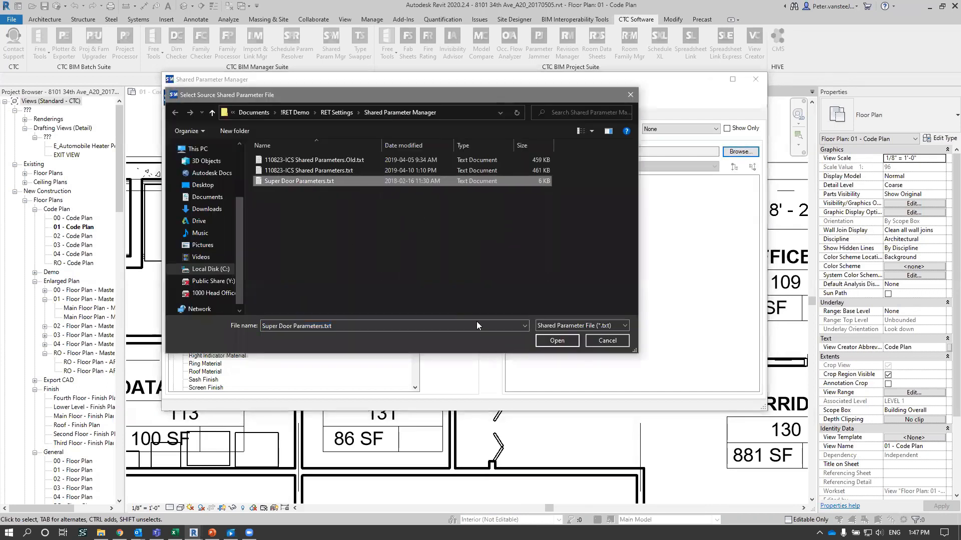
{"action": "left_click", "coordinate": [543, 341]}
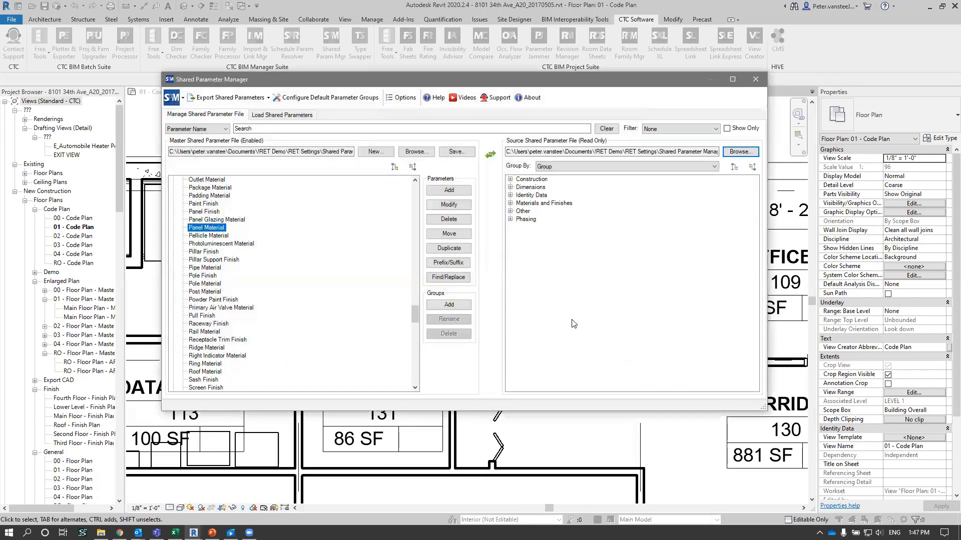
{"action": "left_click", "coordinate": [411, 167]}
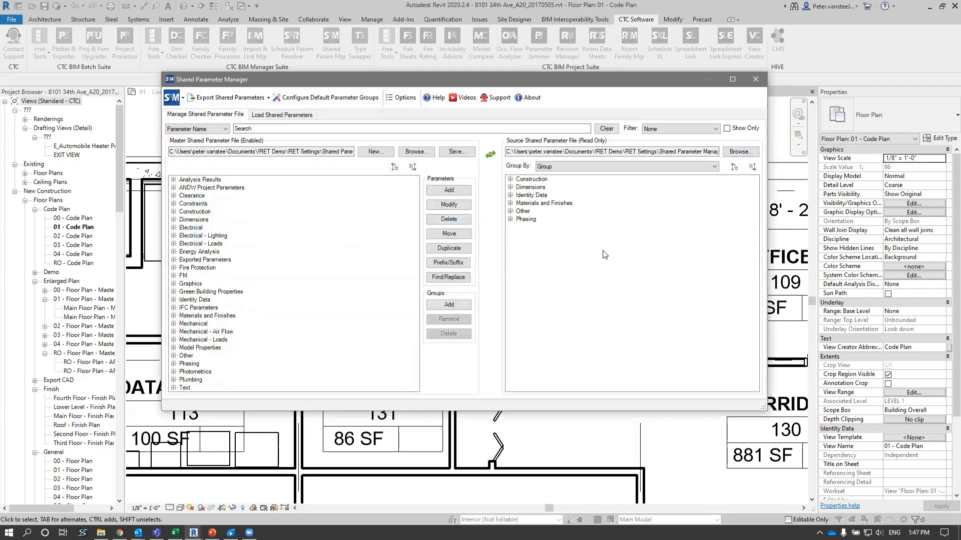
- Filter the master and source files to highlight Duplicate parameters
{"action": "left_click", "coordinate": [679, 130]}
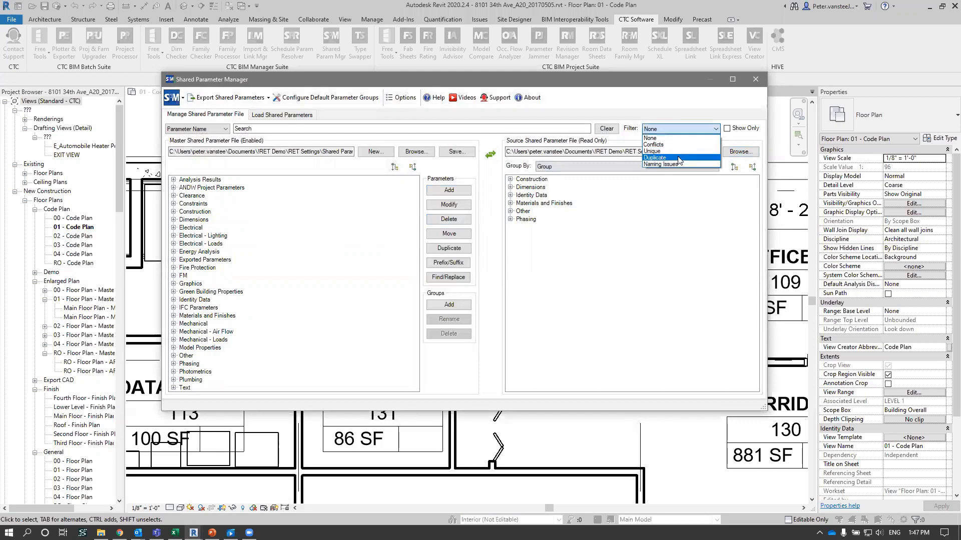
{"action": "left_click", "coordinate": [678, 157]}
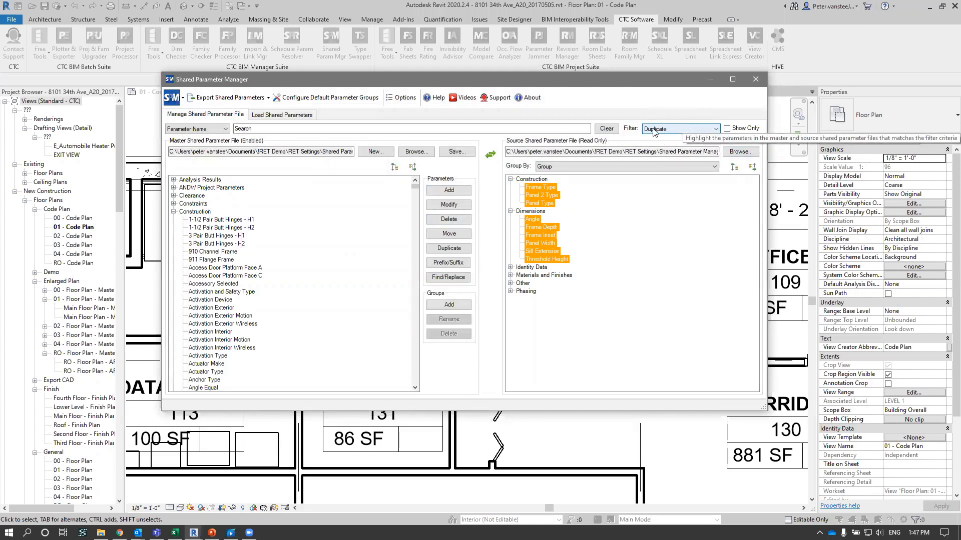
{"action": "left_click", "coordinate": [669, 129]}
{"action": "left_click", "coordinate": [669, 130]}
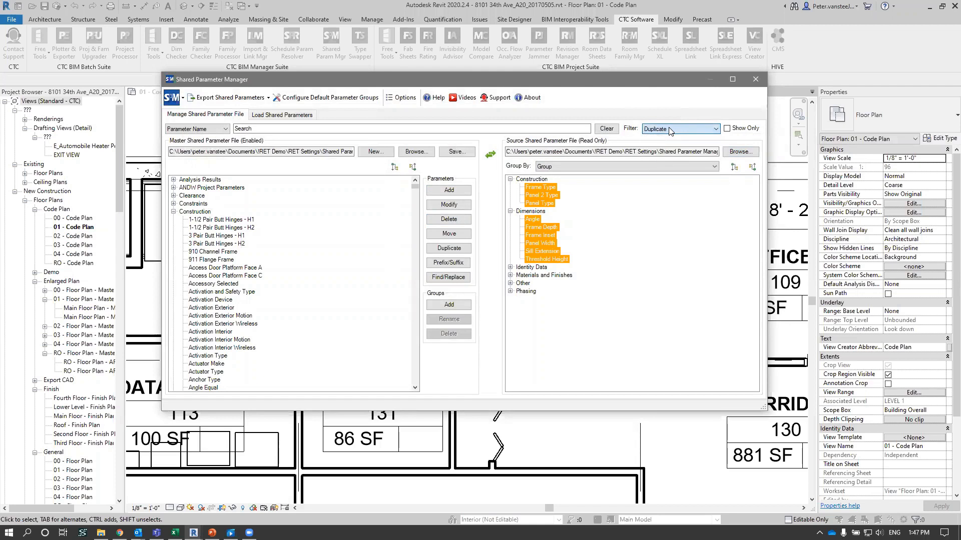
- Find the source file's Frame Type parameter in the master file's Construction group and compare the two entries
{"action": "left_click", "coordinate": [544, 188]}
{"action": "scroll", "coordinate": [280, 298], "scroll_direction": "down", "scroll_amount": 7}
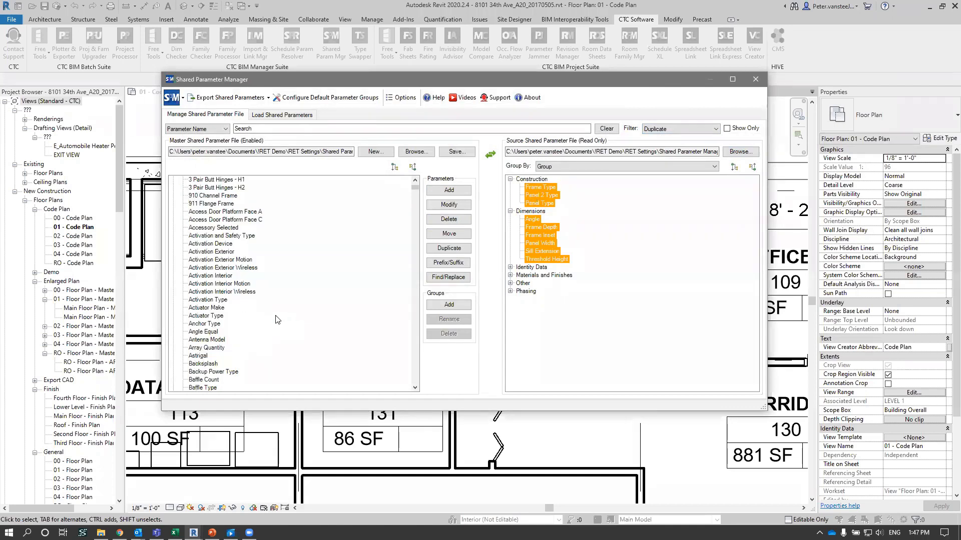
{"action": "left_click_drag", "start_coordinate": [416, 191], "coordinate": [416, 205]}
{"action": "left_click", "coordinate": [206, 292]}
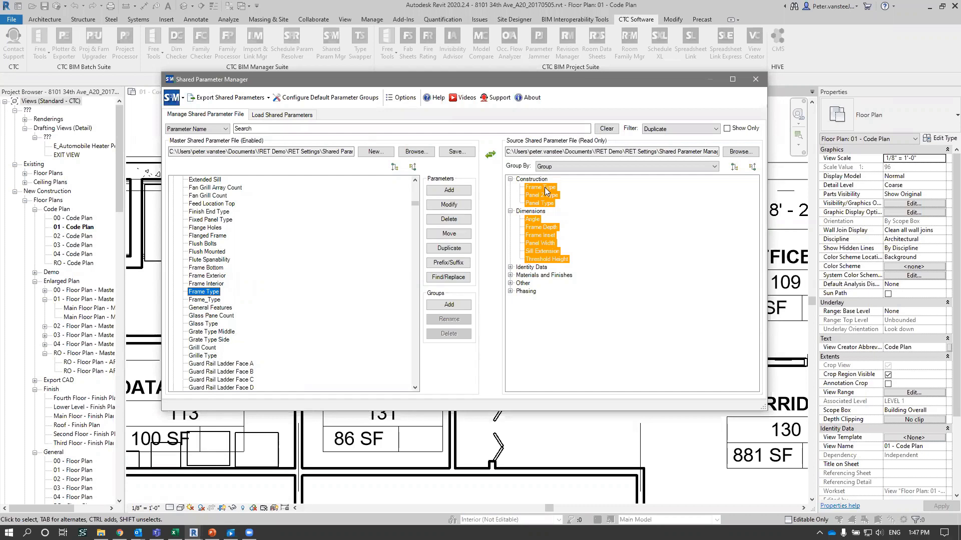
{"action": "left_click", "coordinate": [619, 193]}
{"action": "left_click", "coordinate": [319, 237]}
{"action": "left_click", "coordinate": [649, 257]}
- Filter for Conflicts, expand Identity Data in the master file, and check why Copyright © conflicts with its source counterpart
{"action": "left_click", "coordinate": [679, 131]}
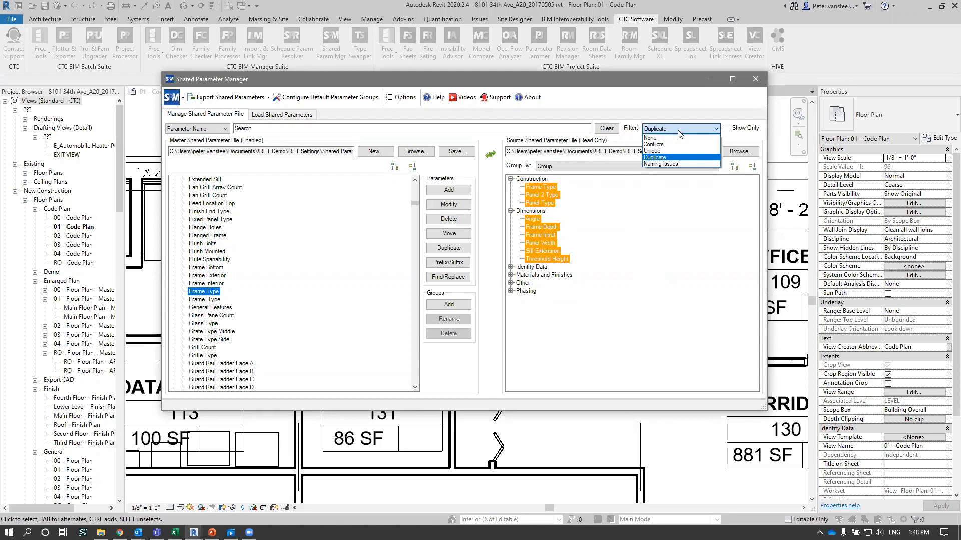
{"action": "left_click", "coordinate": [673, 145]}
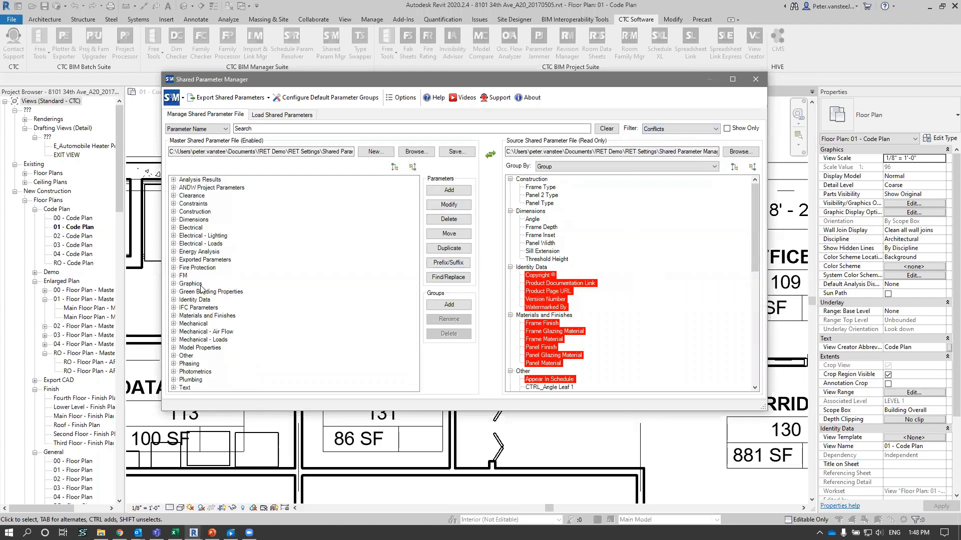
{"action": "double_click", "coordinate": [191, 301]}
{"action": "scroll", "coordinate": [264, 277], "scroll_direction": "down", "scroll_amount": 6}
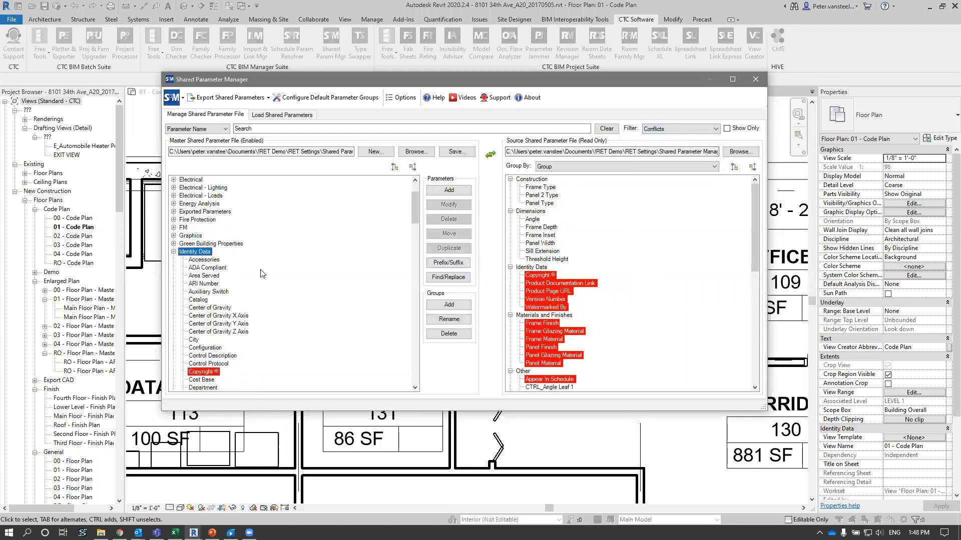
{"action": "left_click", "coordinate": [539, 276]}
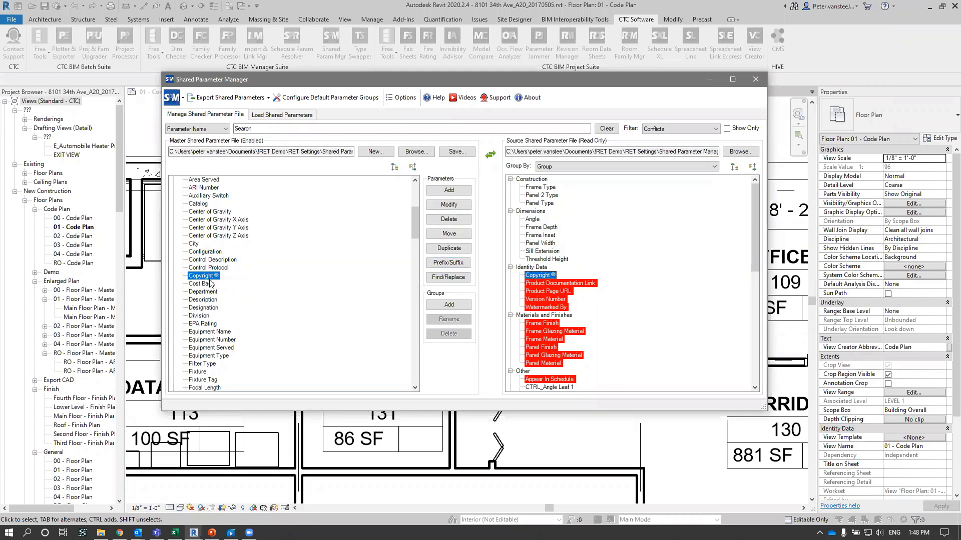
{"action": "mouse_move", "coordinate": [211, 279]}
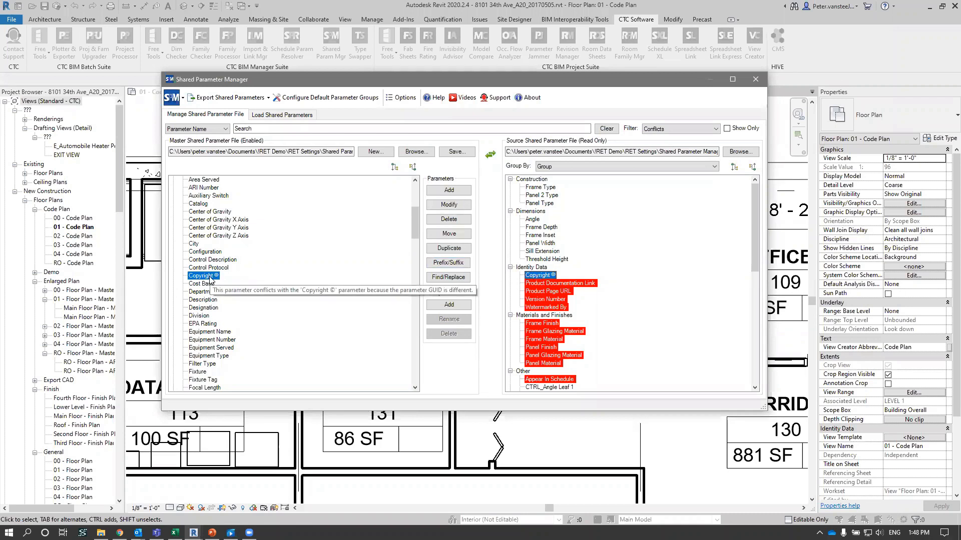
{"action": "mouse_move", "coordinate": [545, 279]}
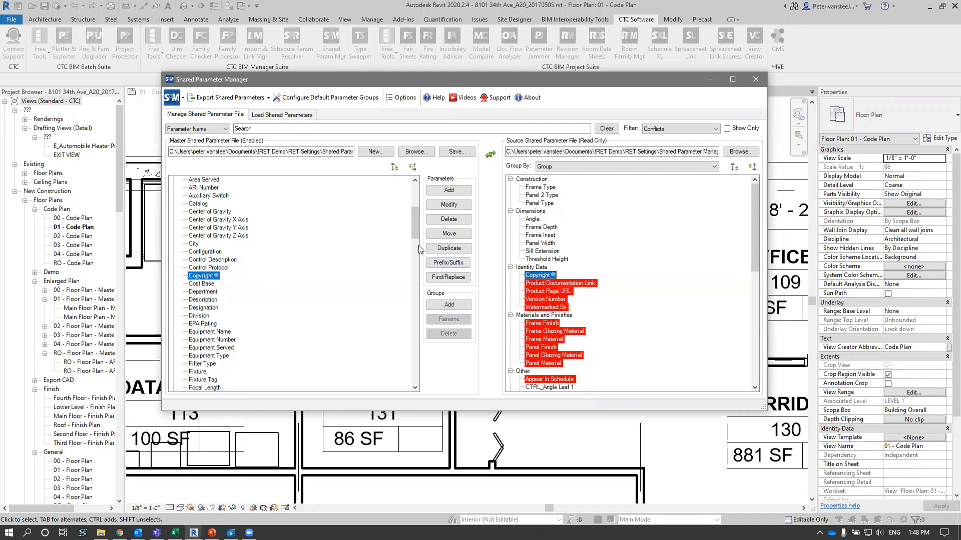
- Collapse Identity Data, expand Materials and Finishes in the master file, and compare the conflicting Frame Finish parameter in both files
{"action": "left_click_drag", "start_coordinate": [413, 230], "coordinate": [416, 212]}
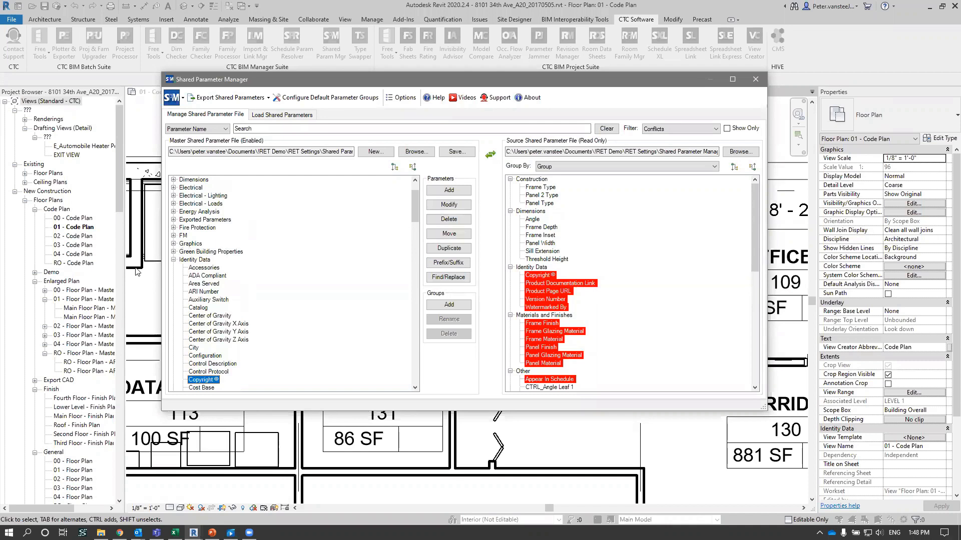
{"action": "left_click", "coordinate": [173, 259]}
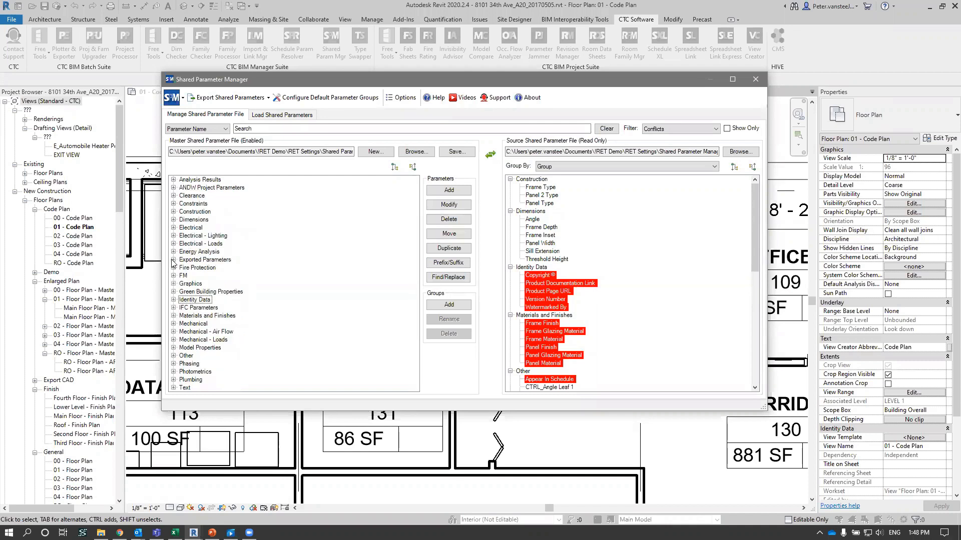
{"action": "double_click", "coordinate": [201, 316]}
{"action": "left_click", "coordinate": [196, 340]}
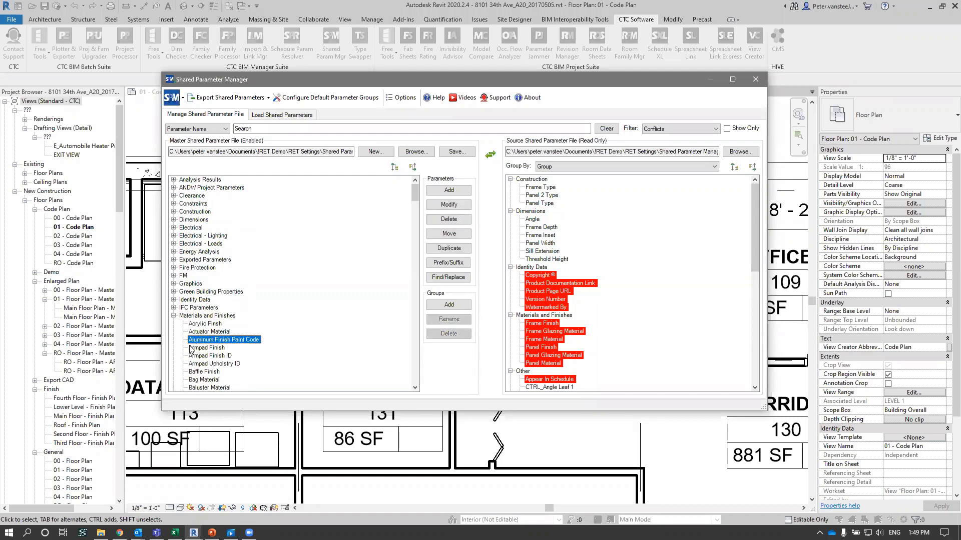
{"action": "key", "text": "f"}
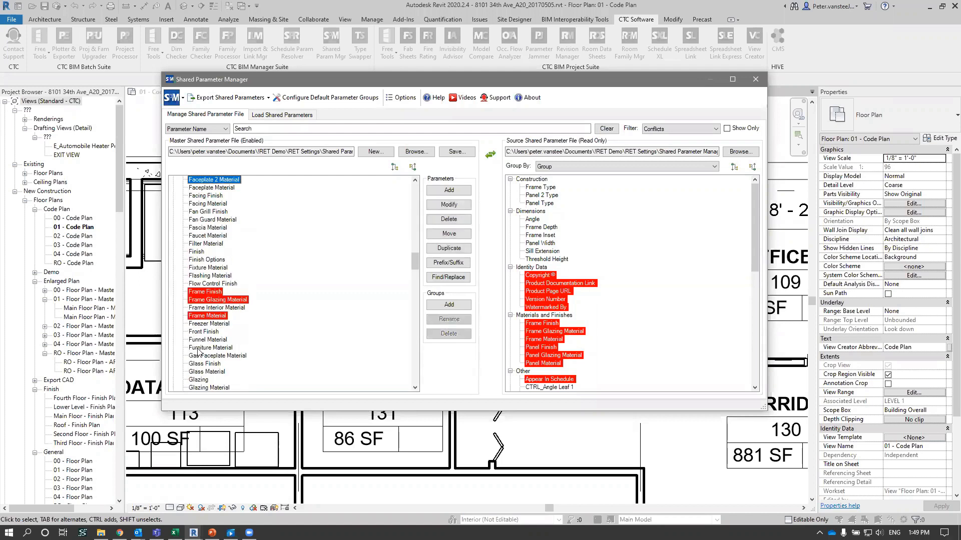
{"action": "left_click", "coordinate": [204, 292]}
{"action": "left_click", "coordinate": [554, 323]}
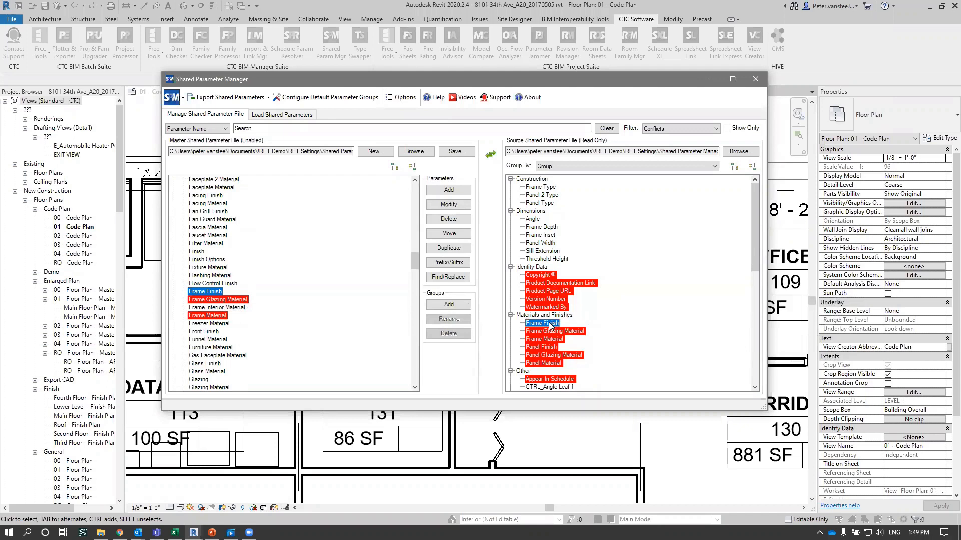
{"action": "mouse_move", "coordinate": [554, 328]}
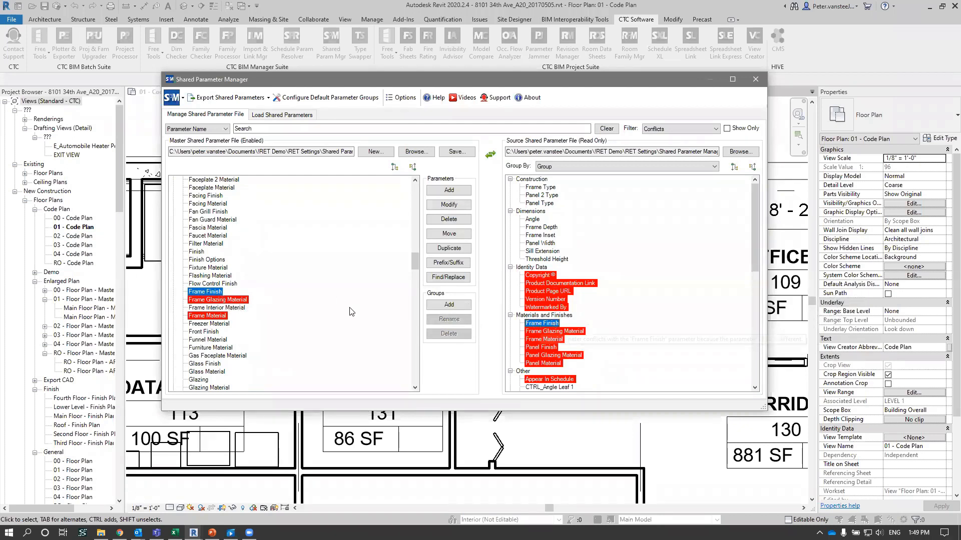
{"action": "mouse_move", "coordinate": [583, 331]}
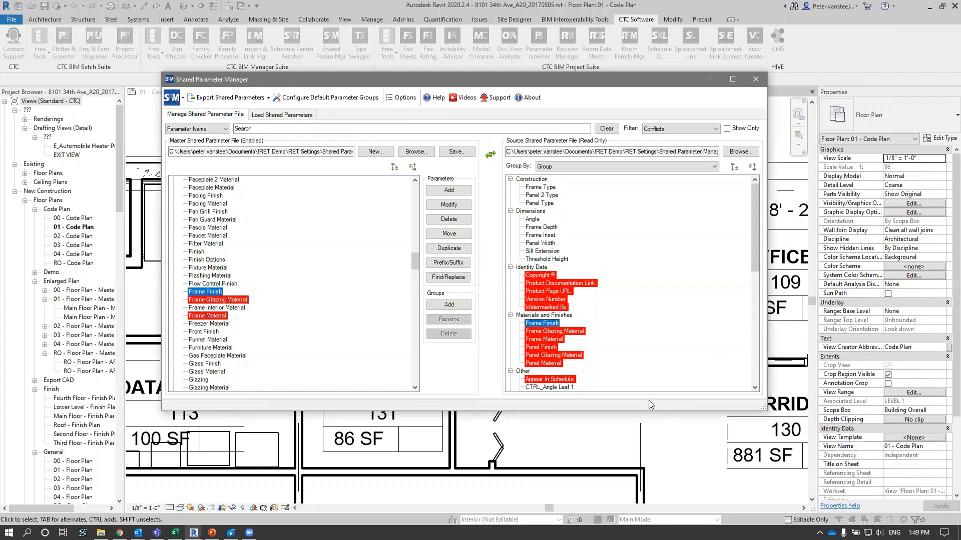
- Compare the conflicting Frame Material parameter between the master and source files
{"action": "left_click", "coordinate": [222, 316]}
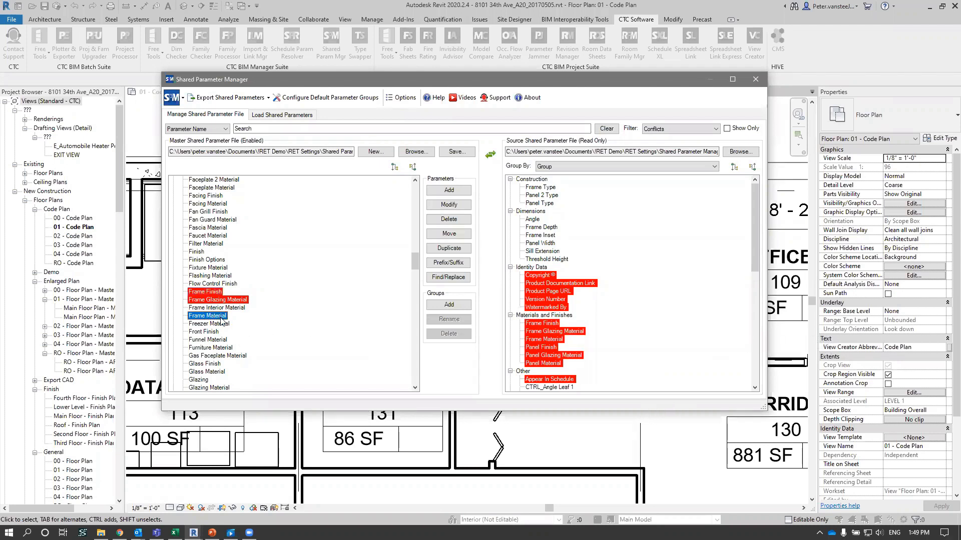
{"action": "left_click", "coordinate": [555, 340]}
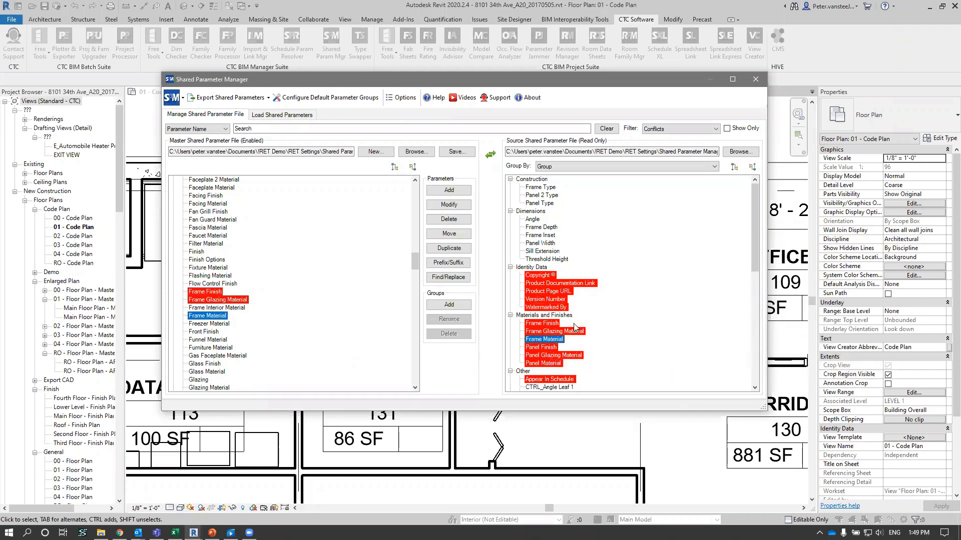
{"action": "mouse_move", "coordinate": [567, 331]}
- Filter for Duplicate parameters, switch the filter back to Conflicts, and look through the master file's Materials and Finishes parameters
{"action": "left_click", "coordinate": [671, 129]}
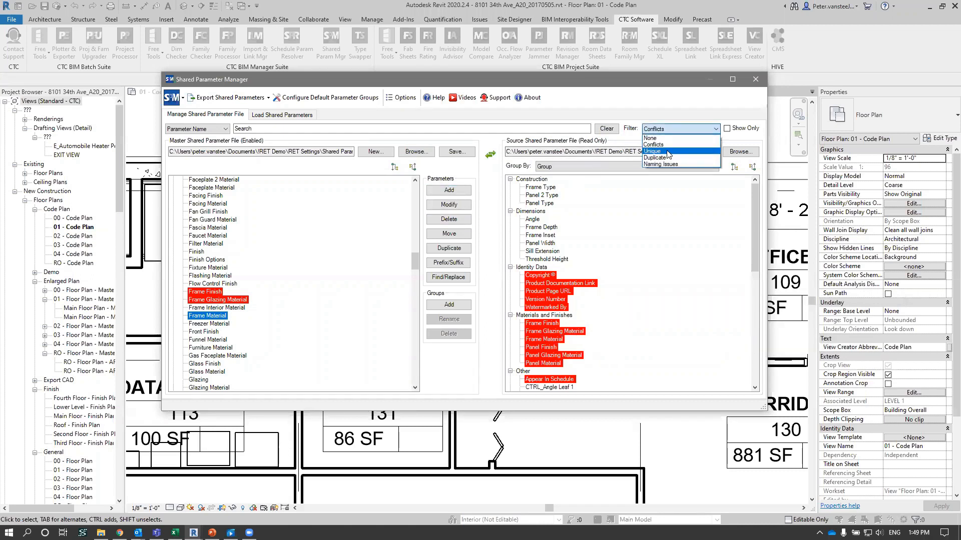
{"action": "left_click", "coordinate": [664, 158]}
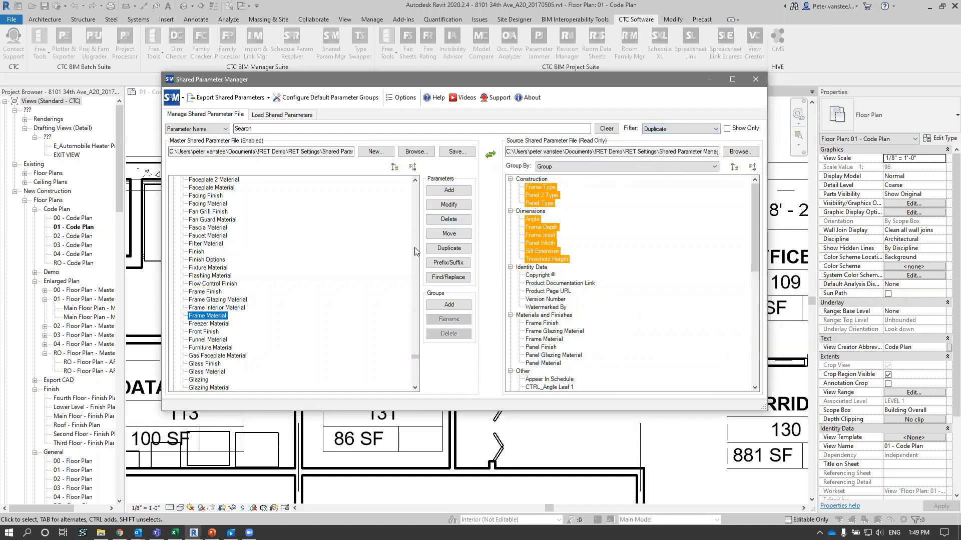
{"action": "left_click", "coordinate": [685, 129]}
{"action": "left_click", "coordinate": [668, 144]}
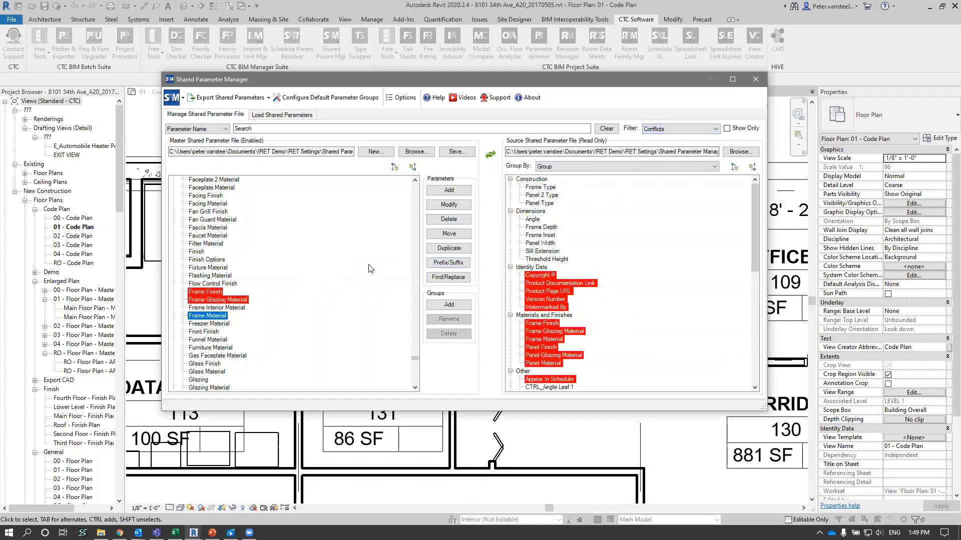
{"action": "scroll", "coordinate": [274, 298], "scroll_direction": "down", "scroll_amount": 10}
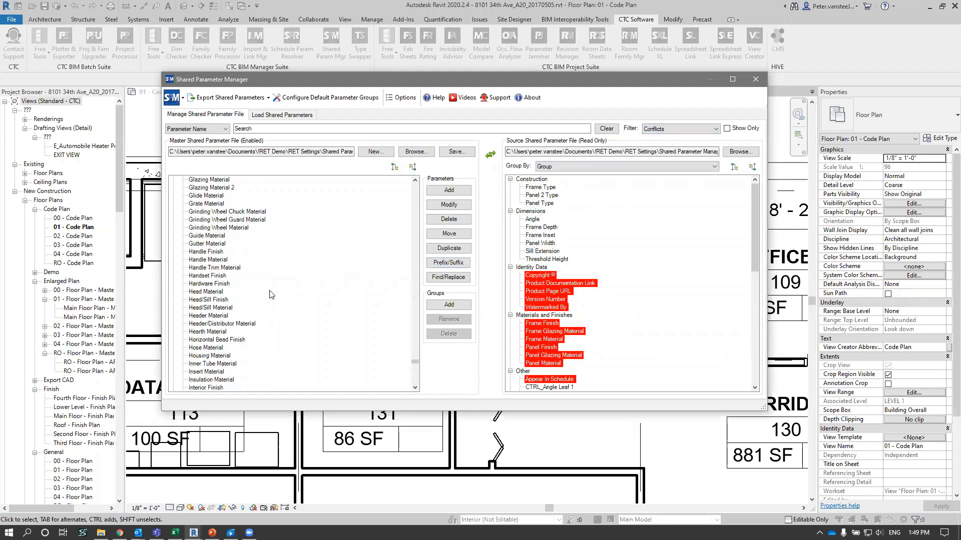
{"action": "scroll", "coordinate": [271, 293], "scroll_direction": "down", "scroll_amount": 3}
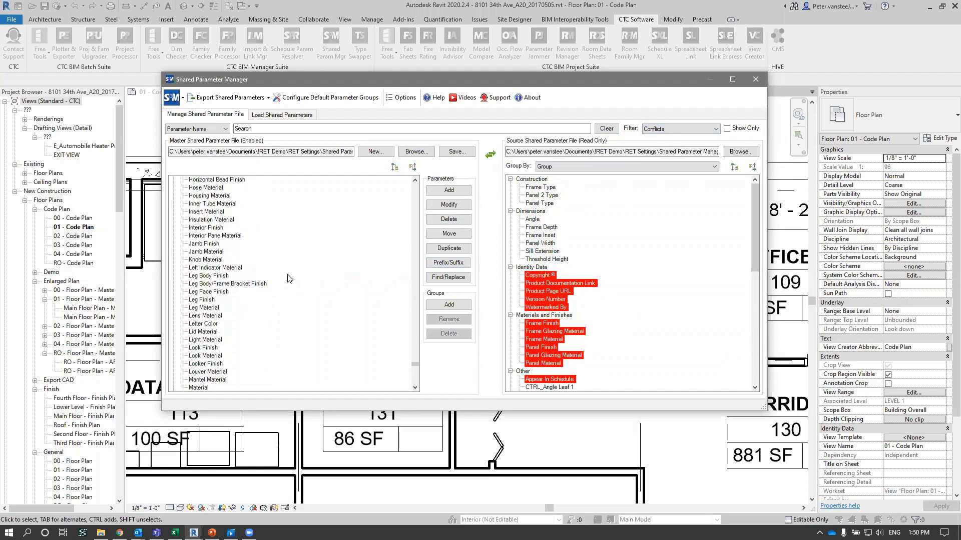
{"action": "scroll", "coordinate": [294, 283], "scroll_direction": "up", "scroll_amount": 10}
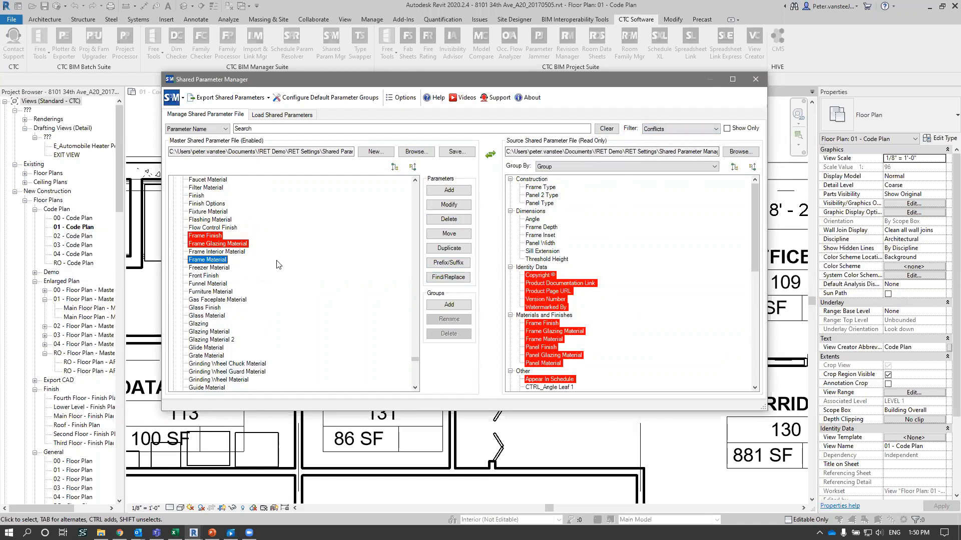
- Collapse all master file groups, expand Identity Data, and examine which of its parameters are flagged as conflicts
{"action": "left_click", "coordinate": [413, 167]}
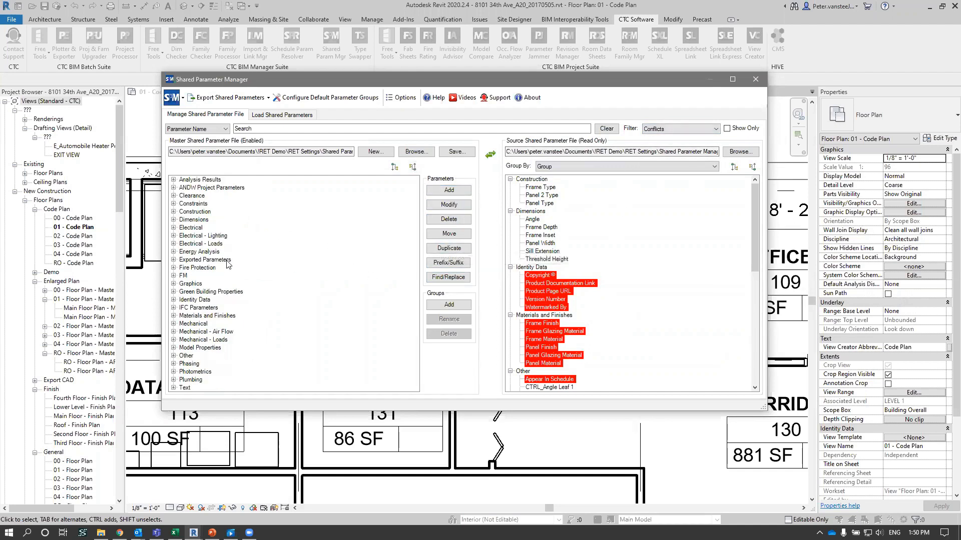
{"action": "left_click", "coordinate": [195, 300]}
{"action": "left_click", "coordinate": [173, 300]}
{"action": "scroll", "coordinate": [220, 330], "scroll_direction": "down", "scroll_amount": 10}
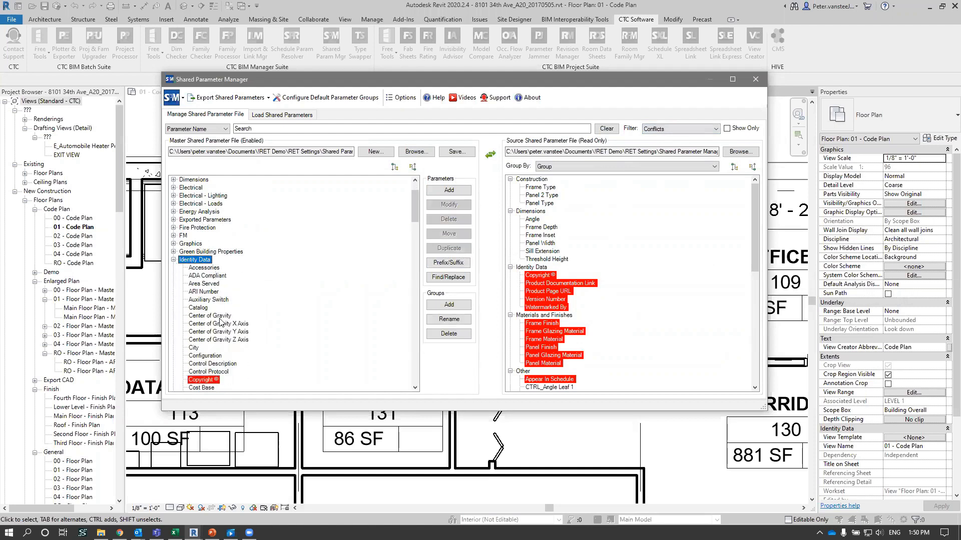
{"action": "scroll", "coordinate": [221, 338], "scroll_direction": "down", "scroll_amount": 15}
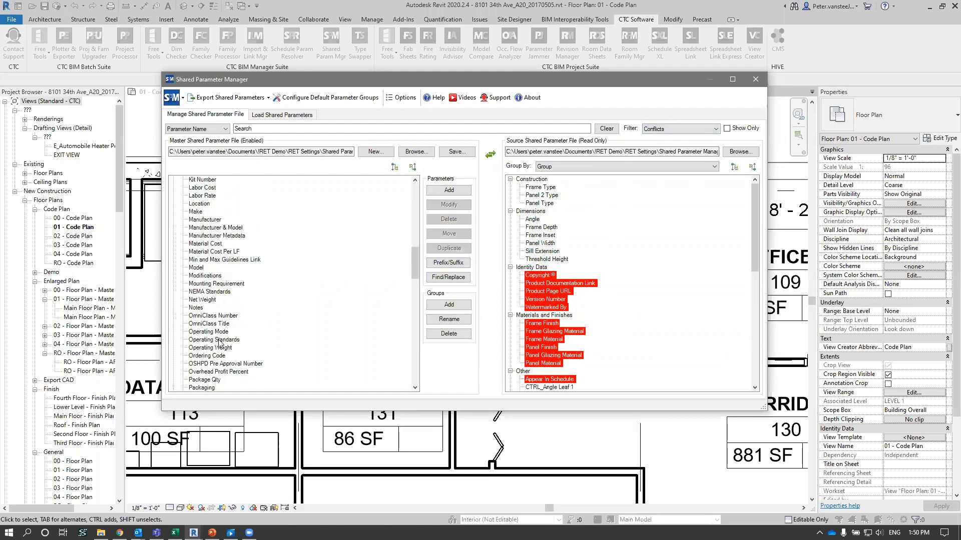
{"action": "scroll", "coordinate": [218, 343], "scroll_direction": "down", "scroll_amount": 5}
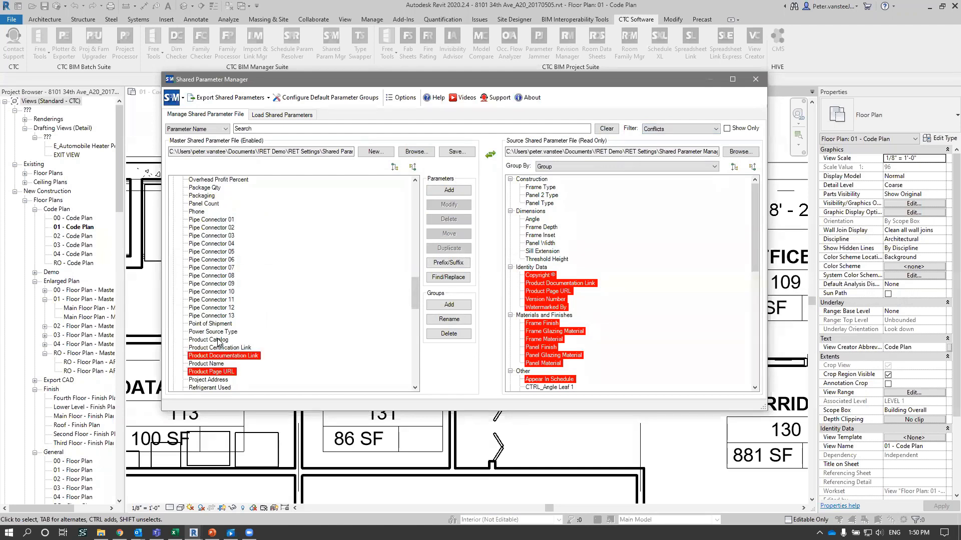
{"action": "scroll", "coordinate": [218, 340], "scroll_direction": "down", "scroll_amount": 5}
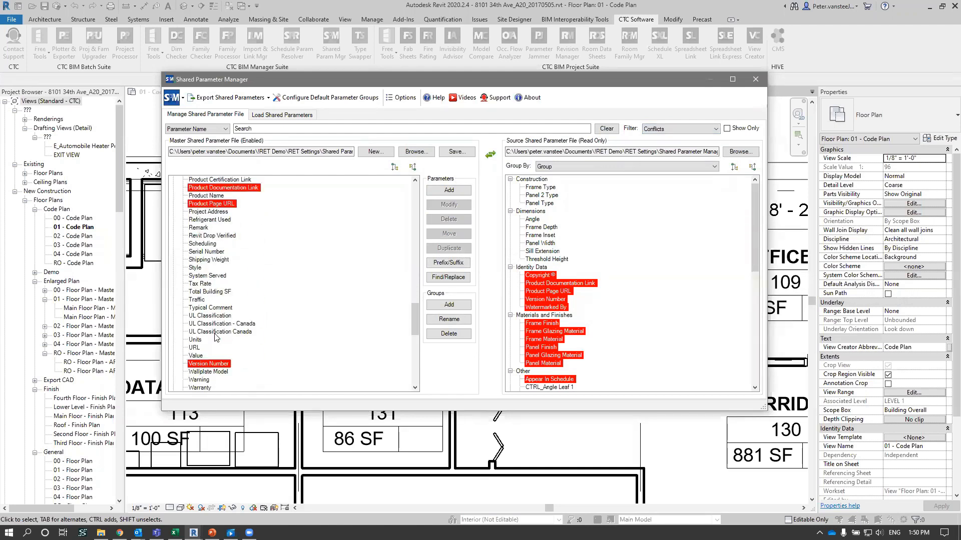
{"action": "scroll", "coordinate": [215, 335], "scroll_direction": "down", "scroll_amount": 4}
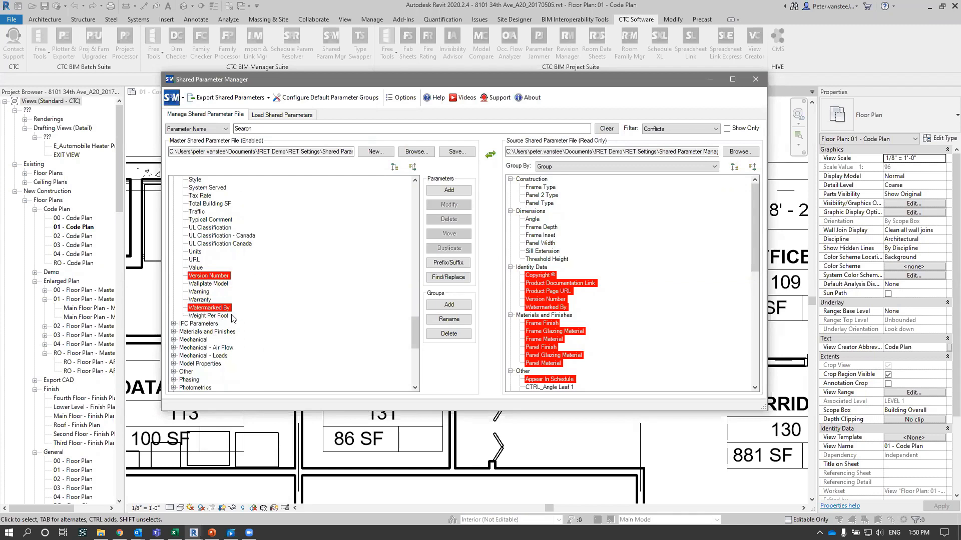
{"action": "scroll", "coordinate": [232, 318], "scroll_direction": "up", "scroll_amount": 3}
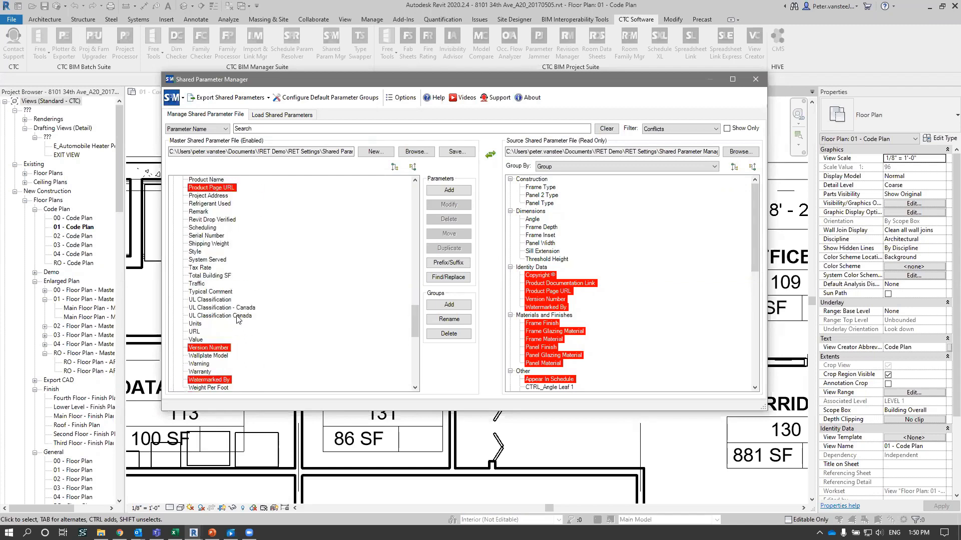
{"action": "scroll", "coordinate": [238, 320], "scroll_direction": "down", "scroll_amount": 1}
- Delete the conflicting Version Number parameter from the master file's Identity Data group
{"action": "left_click", "coordinate": [214, 341]}
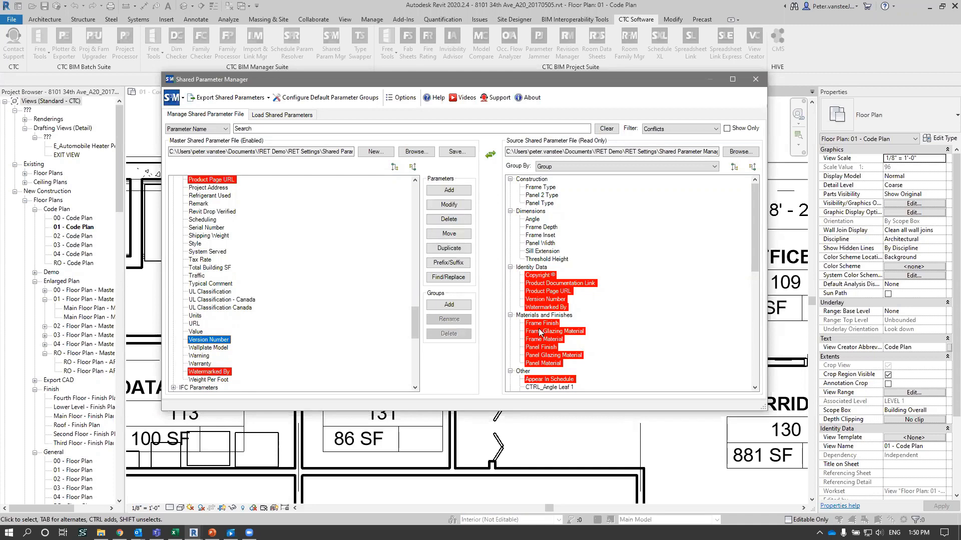
{"action": "mouse_move", "coordinate": [561, 304]}
{"action": "left_click", "coordinate": [449, 219]}
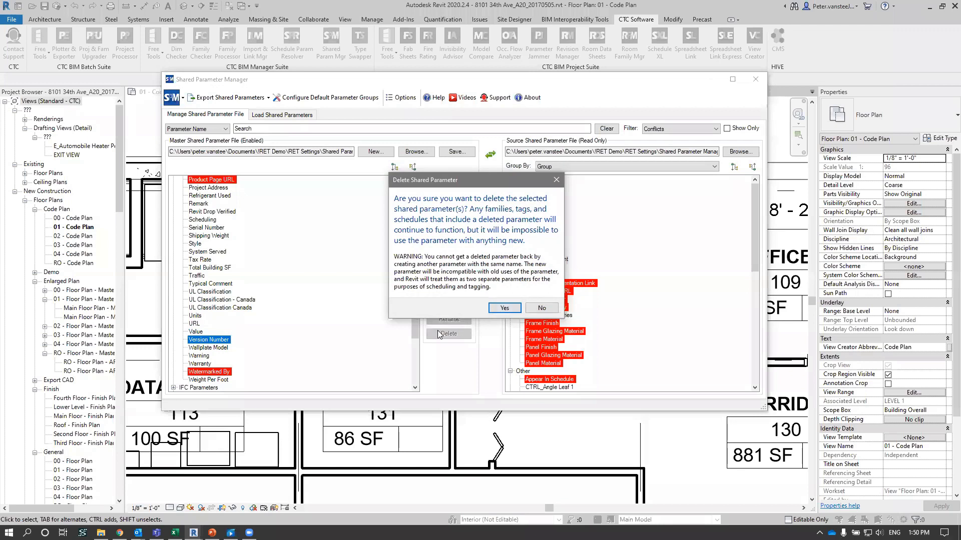
{"action": "left_click", "coordinate": [507, 309]}
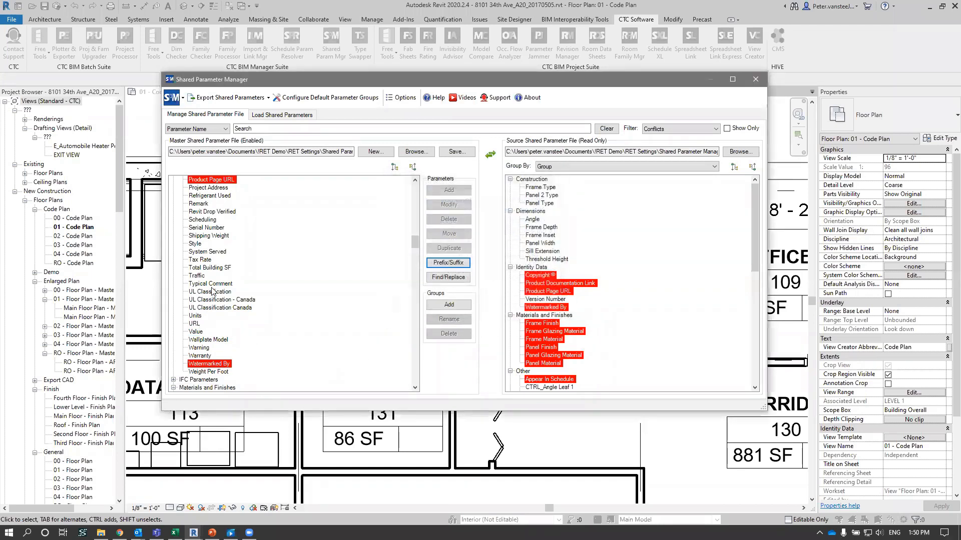
- Try to copy the source file's Version Number parameter into the master file's parameter list outside any group heading
{"action": "left_click", "coordinate": [548, 299]}
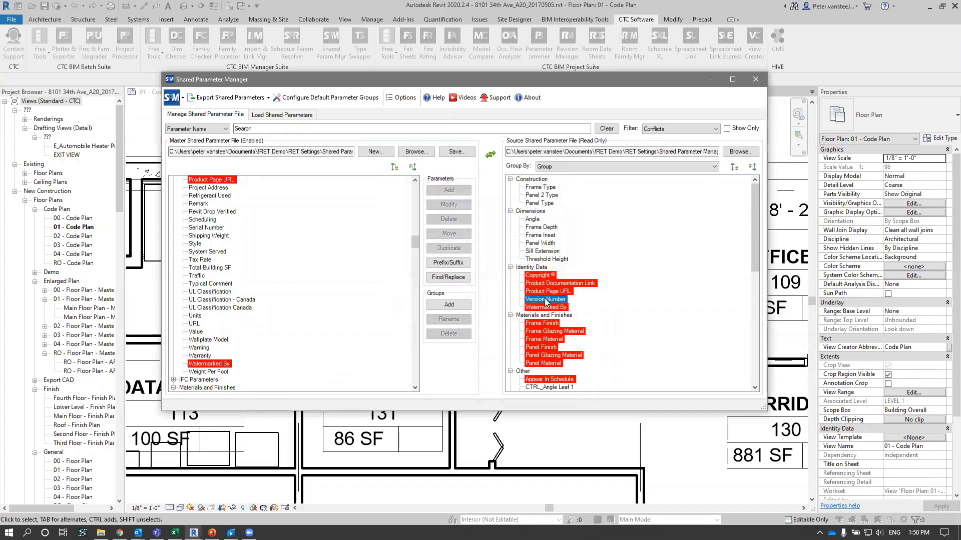
{"action": "left_click_drag", "start_coordinate": [546, 301], "coordinate": [357, 310]}
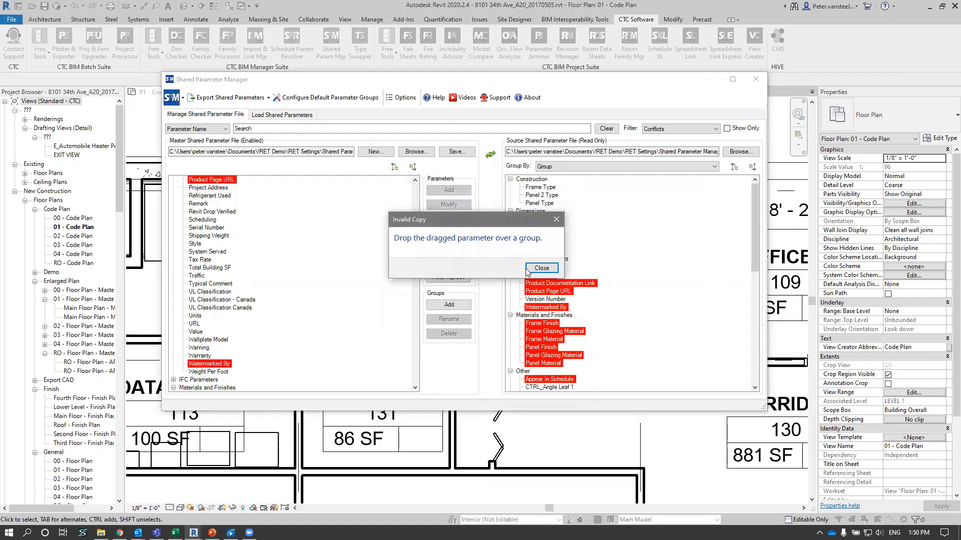
{"action": "left_click", "coordinate": [541, 268]}
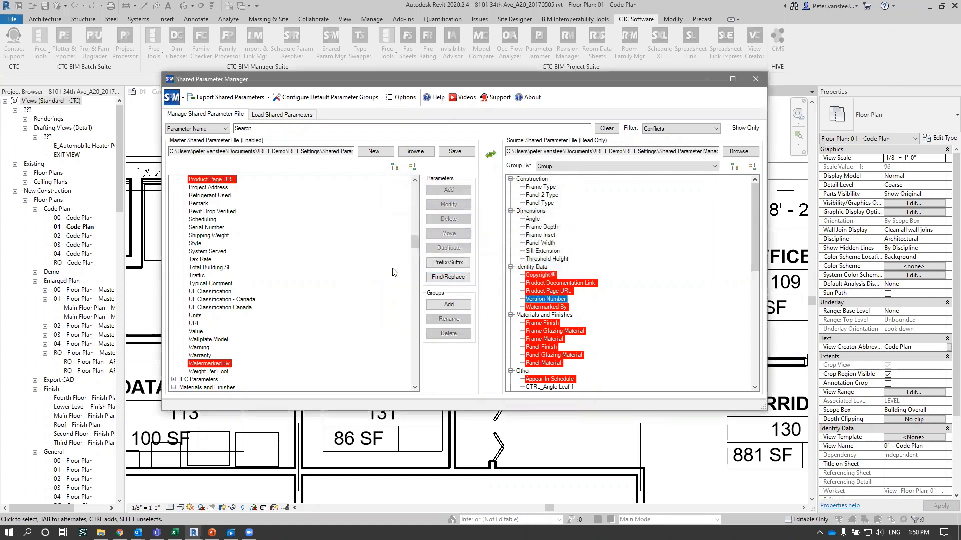
- Copy the source file's Version Number parameter onto the master file's Identity Data group and locate the copy there
{"action": "left_click_drag", "start_coordinate": [415, 253], "coordinate": [416, 196]}
{"action": "left_click_drag", "start_coordinate": [558, 300], "coordinate": [198, 283]}
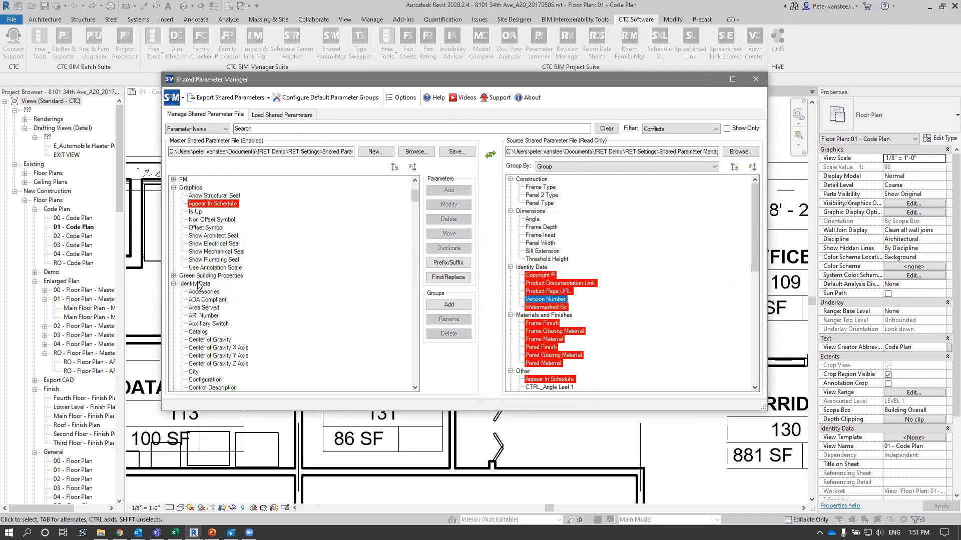
{"action": "scroll", "coordinate": [241, 330], "scroll_direction": "down", "scroll_amount": 6}
{"action": "scroll", "coordinate": [242, 330], "scroll_direction": "down", "scroll_amount": 20}
{"action": "scroll", "coordinate": [241, 352], "scroll_direction": "down", "scroll_amount": 12}
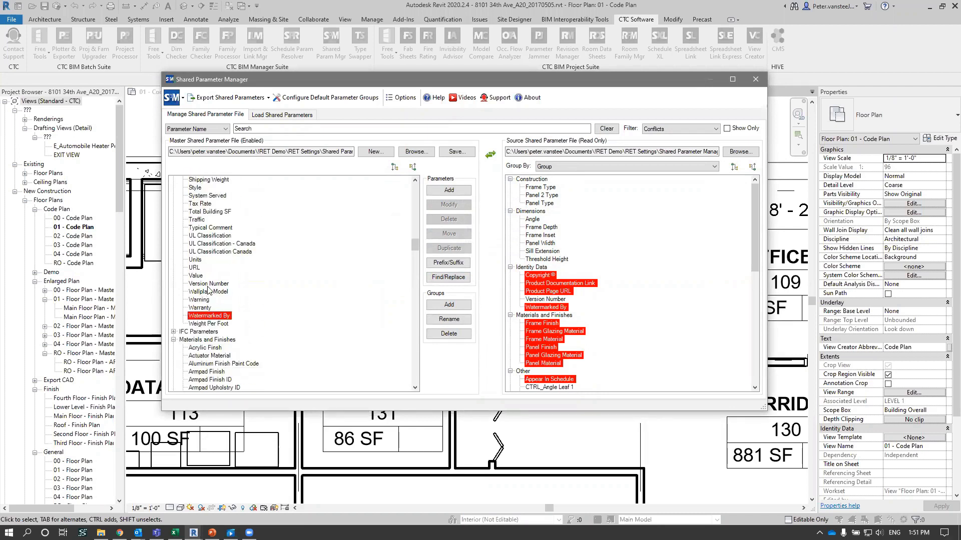
{"action": "left_click", "coordinate": [208, 285]}
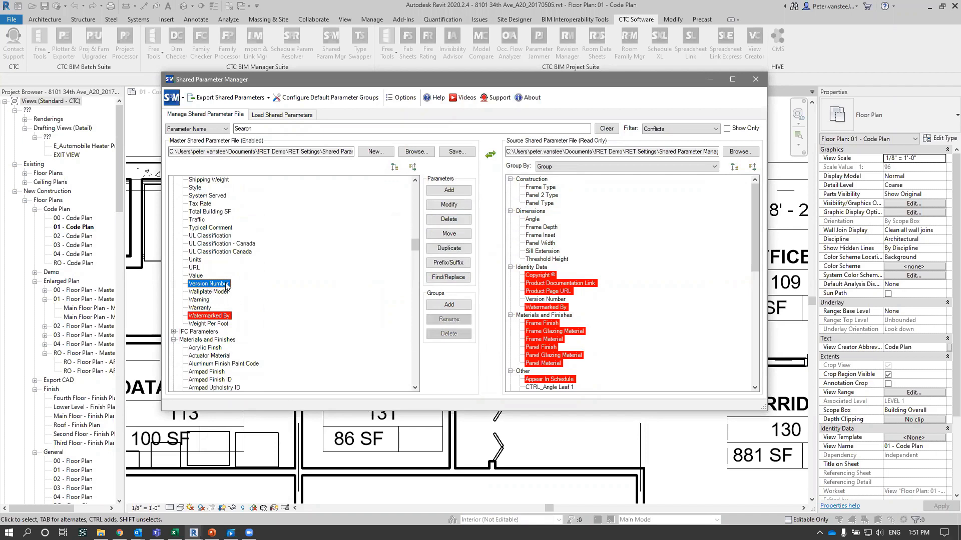
- Filter for Duplicate parameters and check how Version Number is flagged in the source file's Identity Data group
{"action": "left_click", "coordinate": [665, 130]}
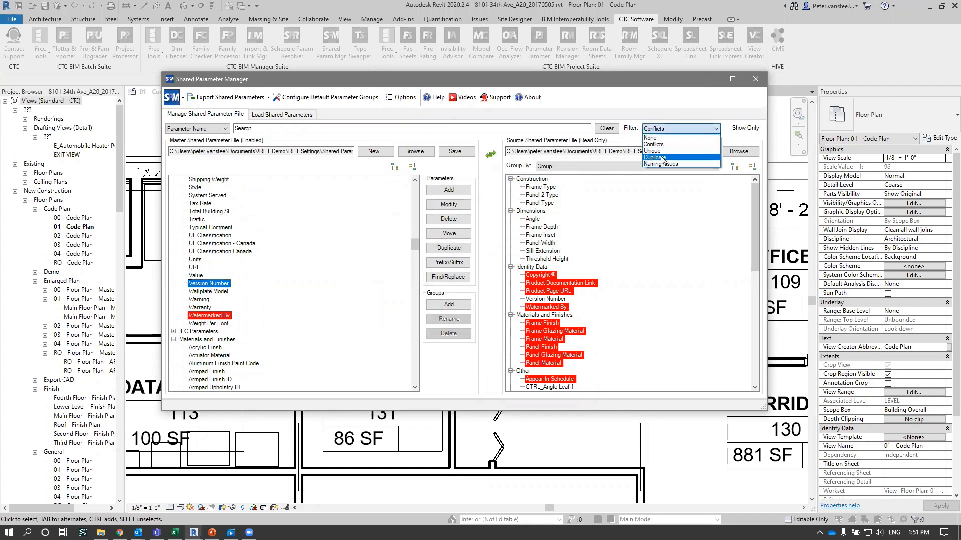
{"action": "left_click", "coordinate": [662, 158]}
{"action": "left_click", "coordinate": [545, 300]}
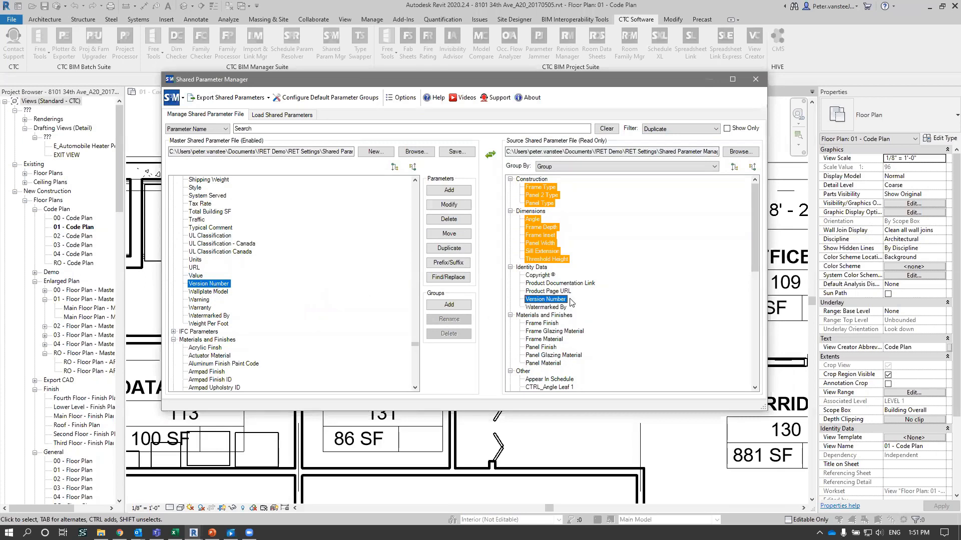
{"action": "left_click", "coordinate": [552, 291]}
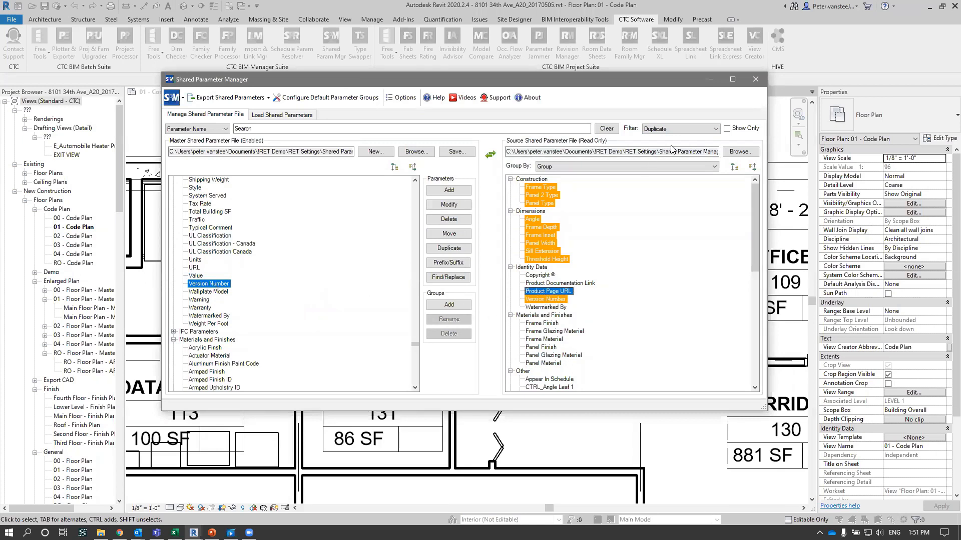
- Filter for Unique parameters and select CTRL_Angle Leaf 1 through CTRL_Half Width in the source file's Other group
{"action": "left_click", "coordinate": [679, 131]}
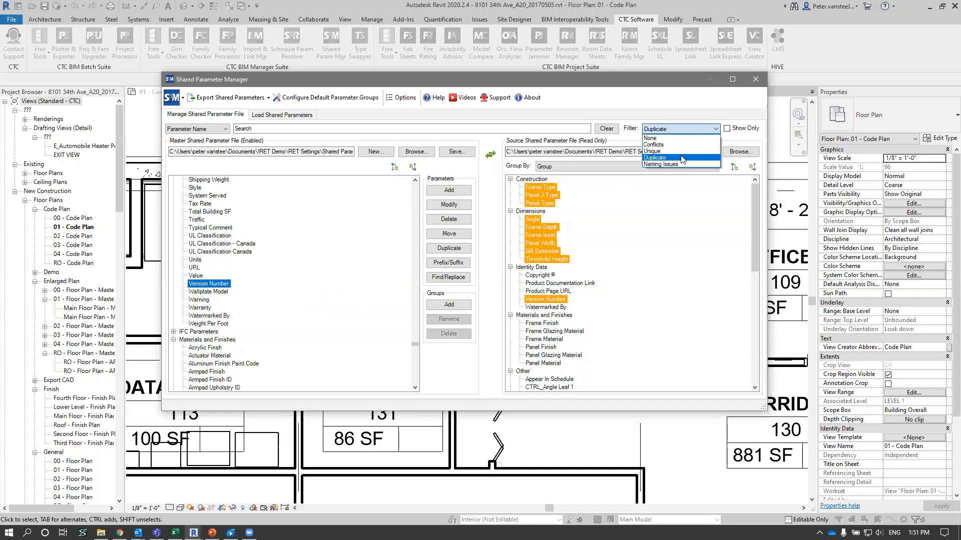
{"action": "left_click", "coordinate": [666, 151]}
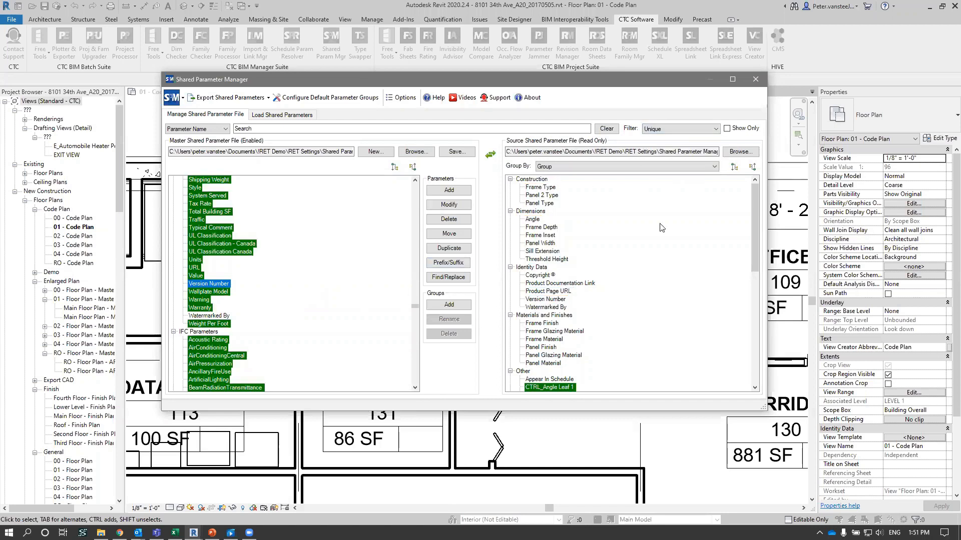
{"action": "scroll", "coordinate": [607, 313], "scroll_direction": "down", "scroll_amount": 6}
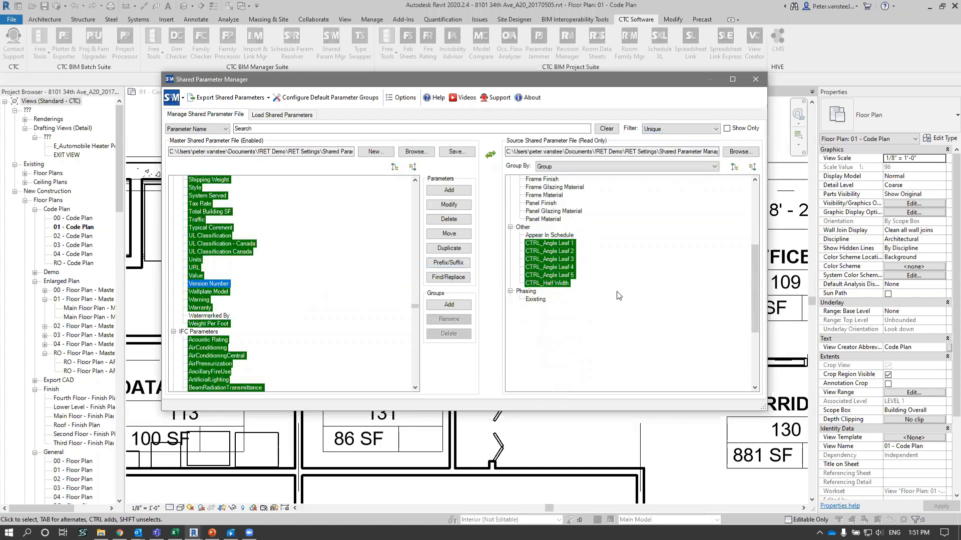
{"action": "left_click", "coordinate": [556, 244]}
{"action": "left_click", "coordinate": [550, 284], "text": "shift"}
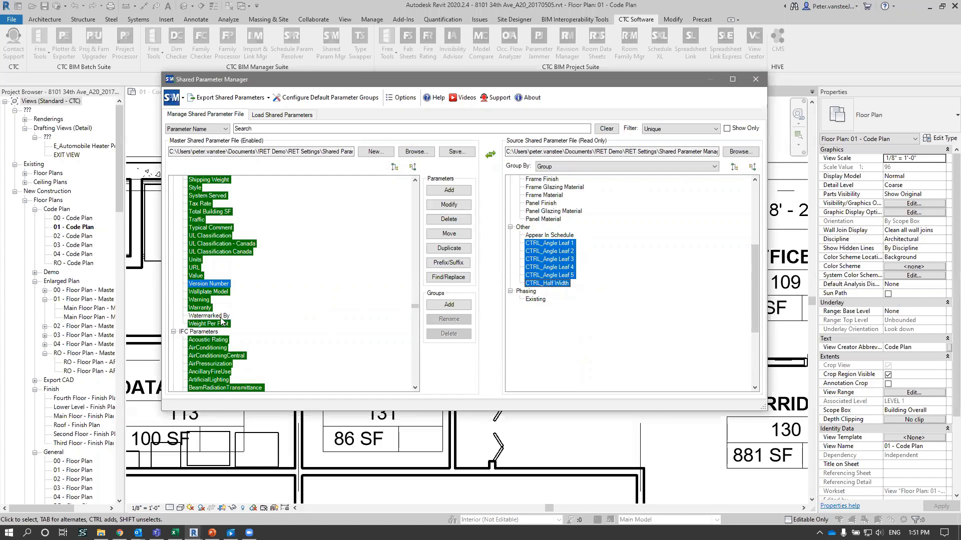
- Collapse the master file's groups and copy source parameters CTRL_Angle Leaf 1 through CTRL_Half Width into its Other group
{"action": "left_click", "coordinate": [411, 168]}
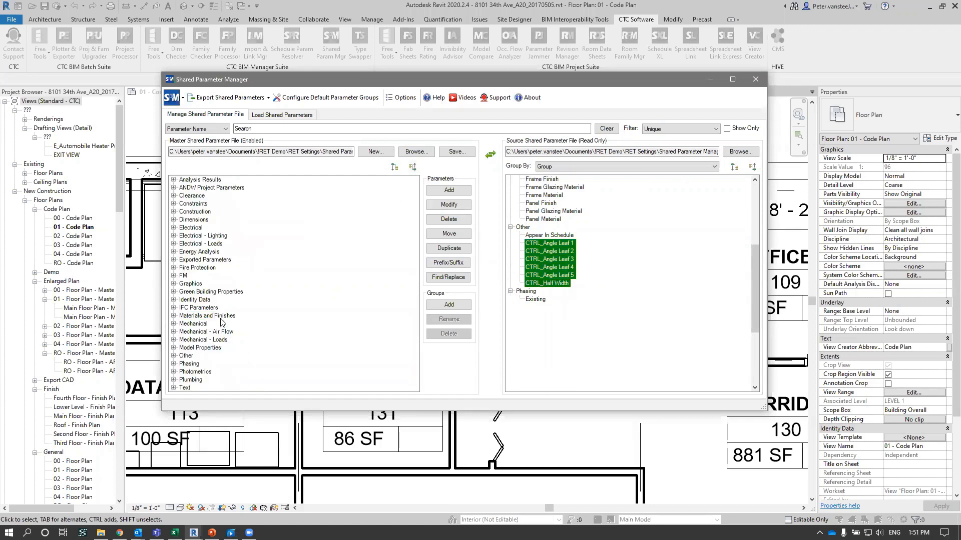
{"action": "left_click", "coordinate": [199, 371]}
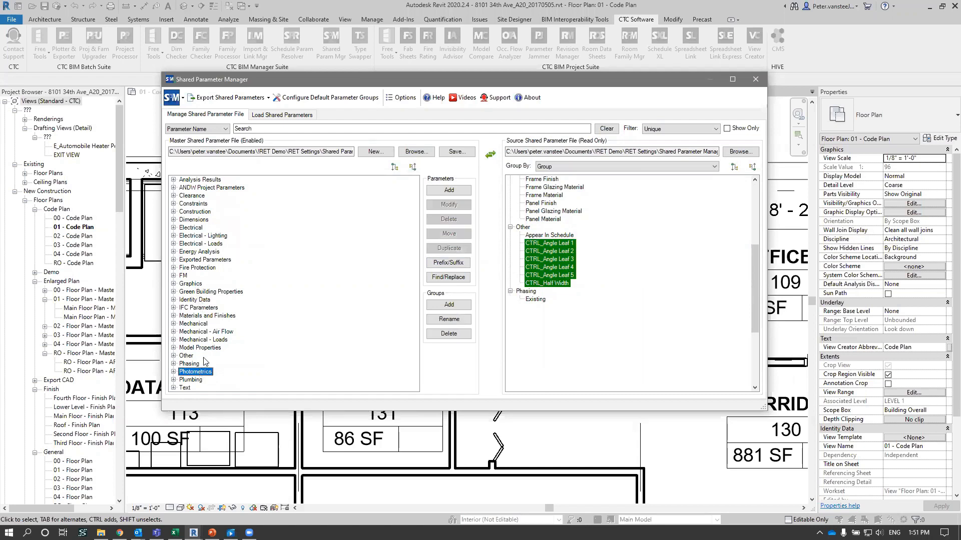
{"action": "left_click", "coordinate": [535, 245]}
{"action": "left_click_drag", "start_coordinate": [548, 283], "coordinate": [185, 358]}
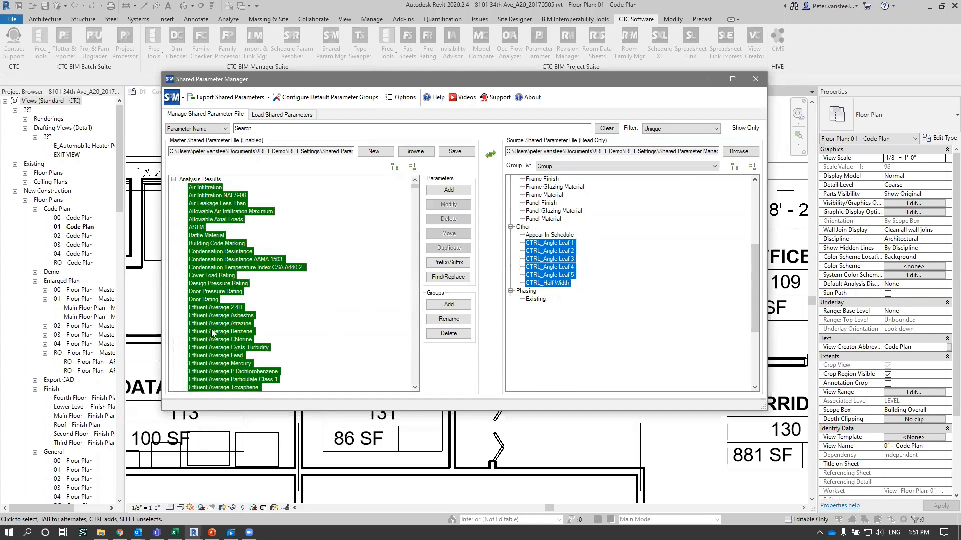
- Collapse the master file's groups above Other and check the copied parameters CTRL_Angle Leaf 1 through CTRL_Half Width there
{"action": "scroll", "coordinate": [235, 333], "scroll_direction": "down", "scroll_amount": 7}
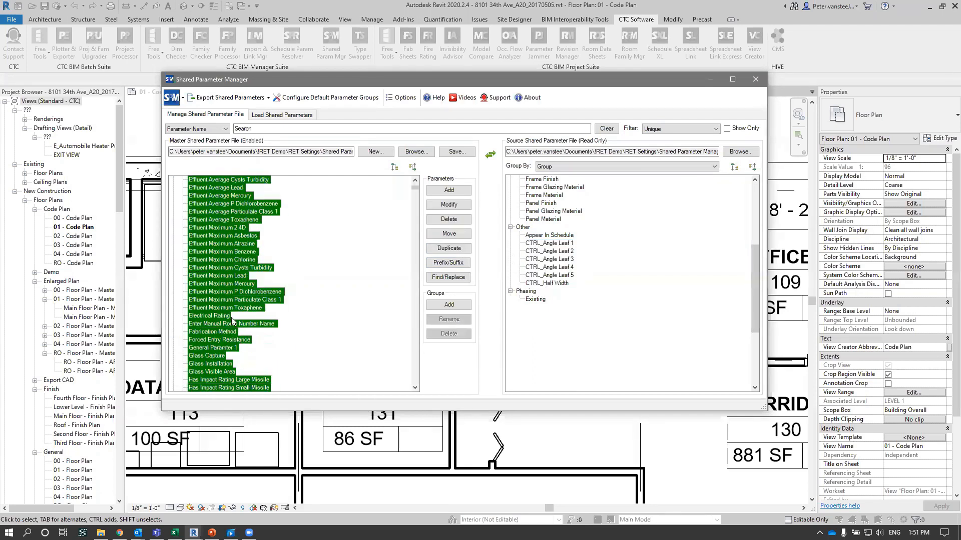
{"action": "key", "text": "c"}
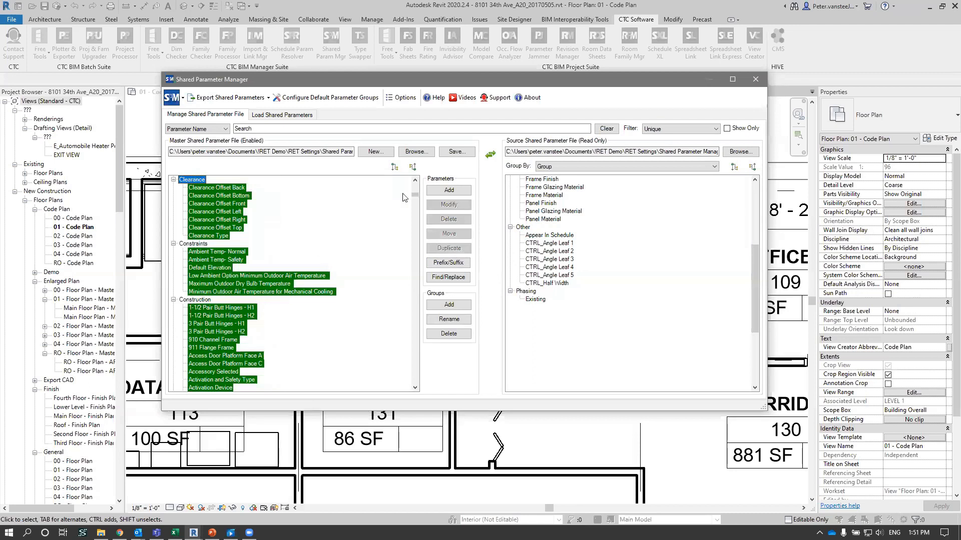
{"action": "mouse_move", "coordinate": [415, 194]}
{"action": "left_mouse_down"}
{"action": "mouse_move", "coordinate": [414, 257]}
{"action": "mouse_move", "coordinate": [422, 178]}
{"action": "left_mouse_up"}
{"action": "left_click", "coordinate": [173, 179]}
{"action": "left_click", "coordinate": [174, 356]}
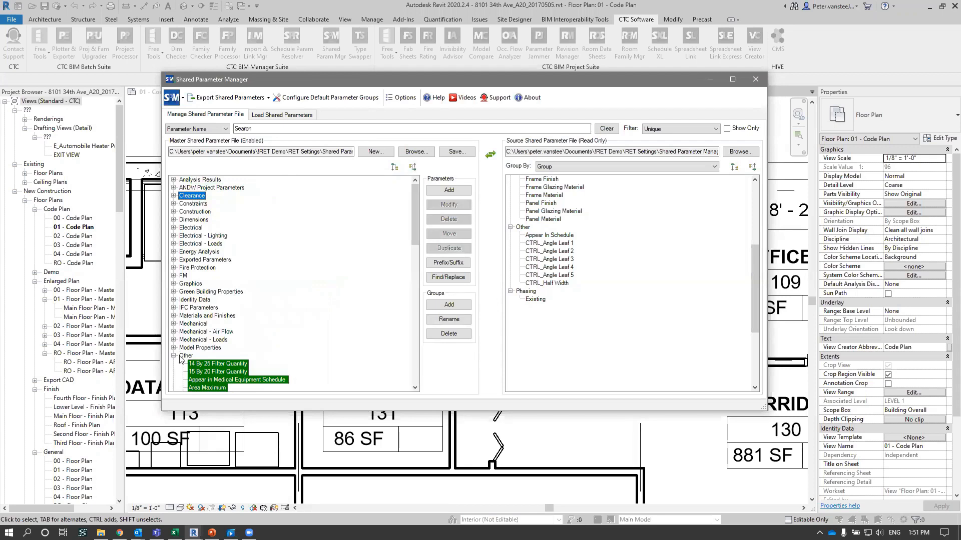
{"action": "left_click", "coordinate": [242, 307]}
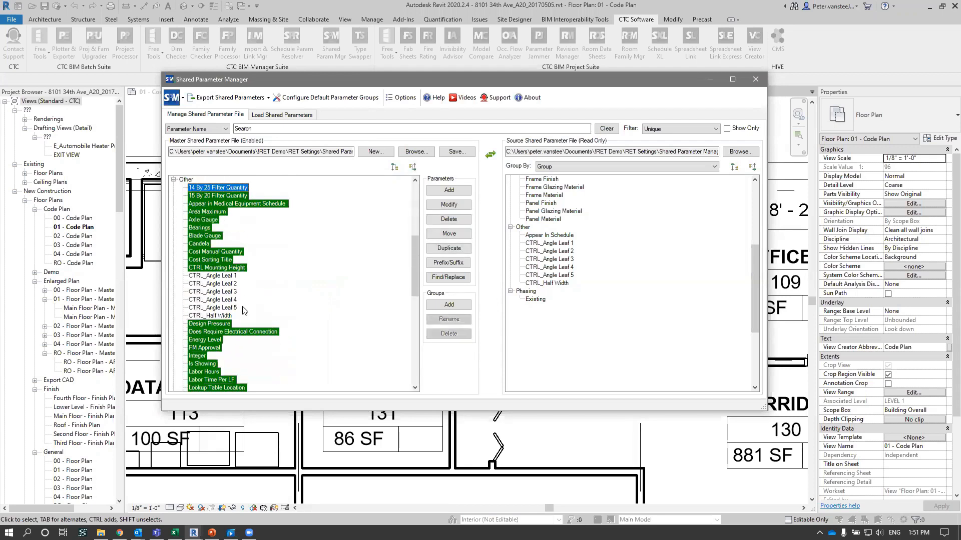
{"action": "left_click", "coordinate": [215, 277]}
{"action": "left_click", "coordinate": [217, 314], "text": "shift"}
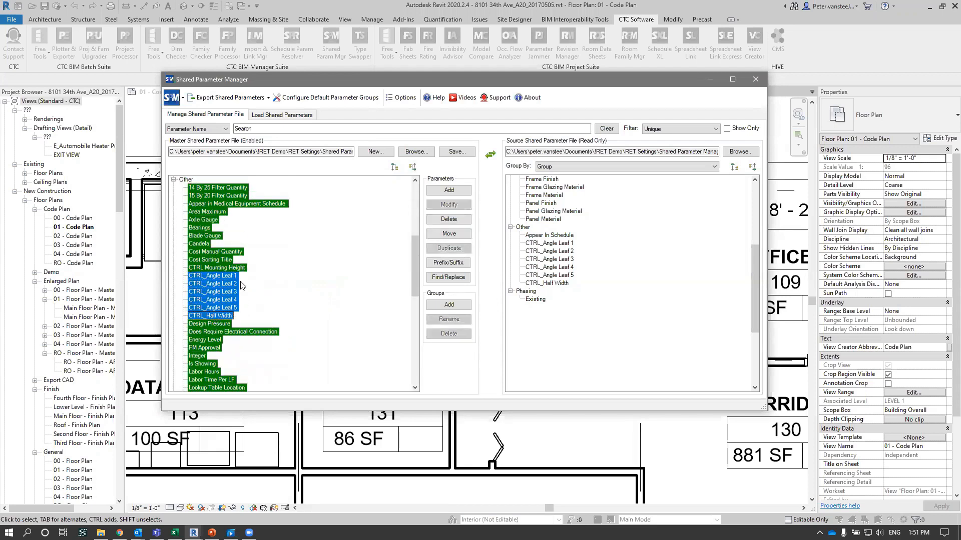
{"action": "left_click", "coordinate": [235, 284]}
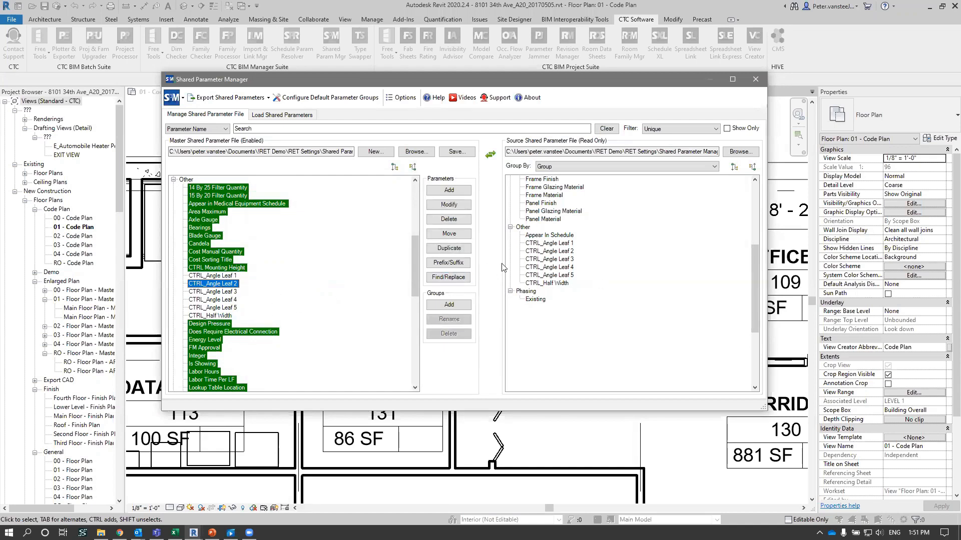
- Reset the filter to None, then filter for Conflicts and show only the matching parameters
{"action": "left_click", "coordinate": [688, 130]}
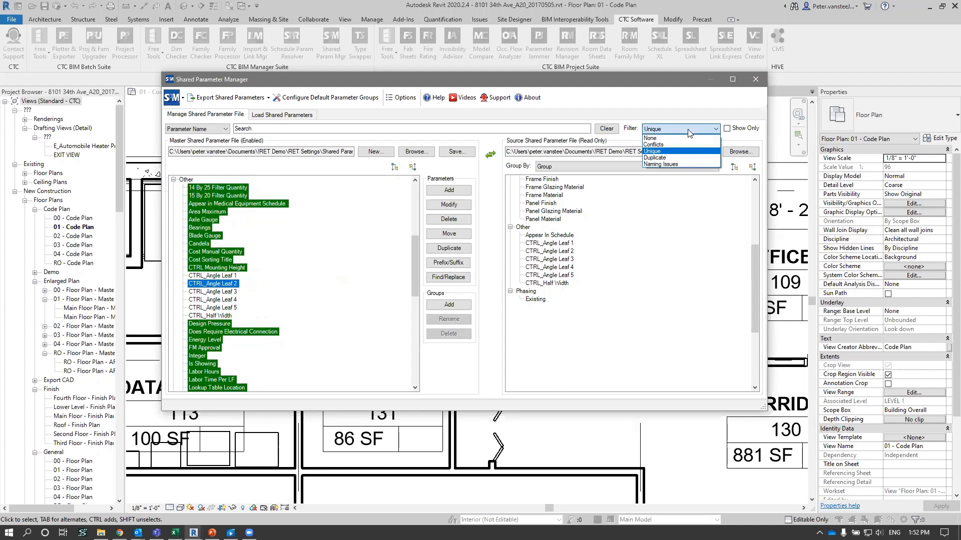
{"action": "left_click", "coordinate": [650, 138]}
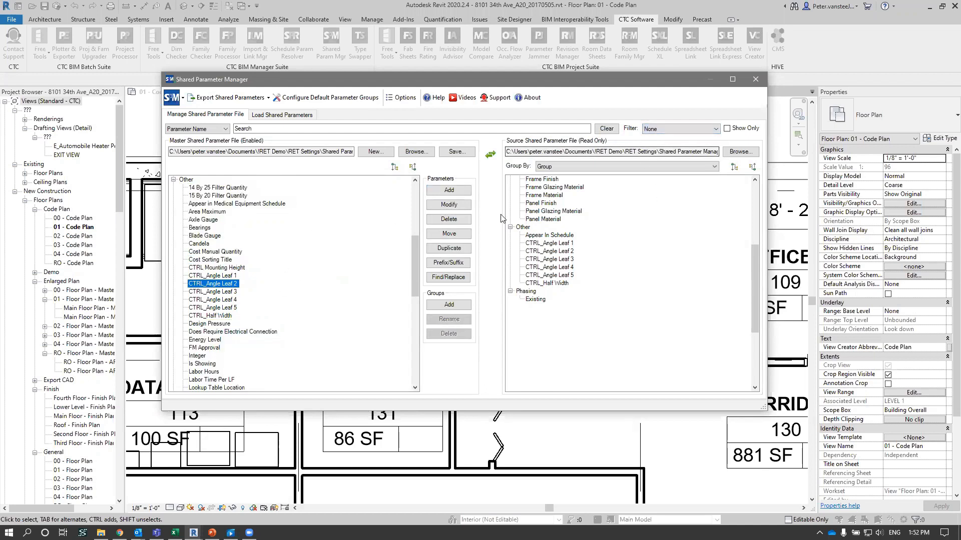
{"action": "left_click", "coordinate": [670, 129]}
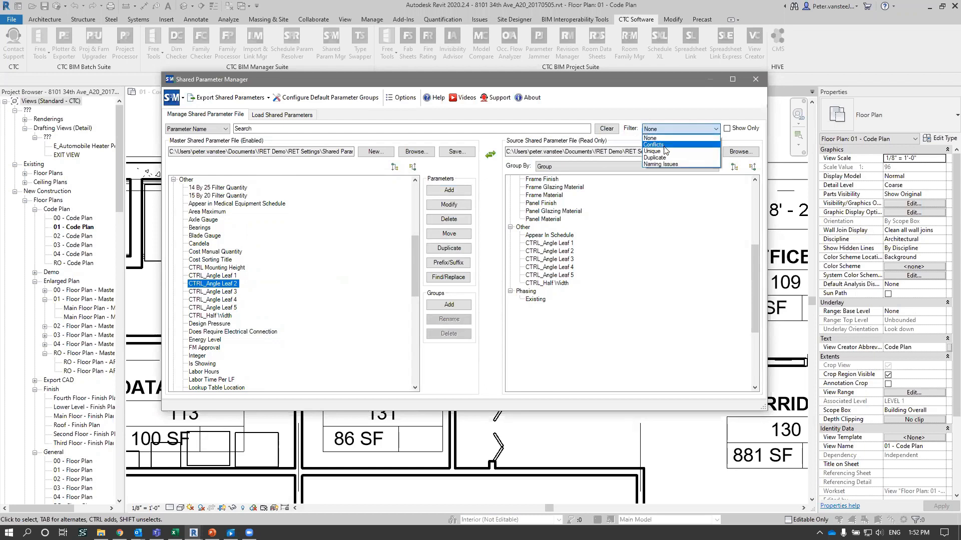
{"action": "left_click", "coordinate": [656, 145]}
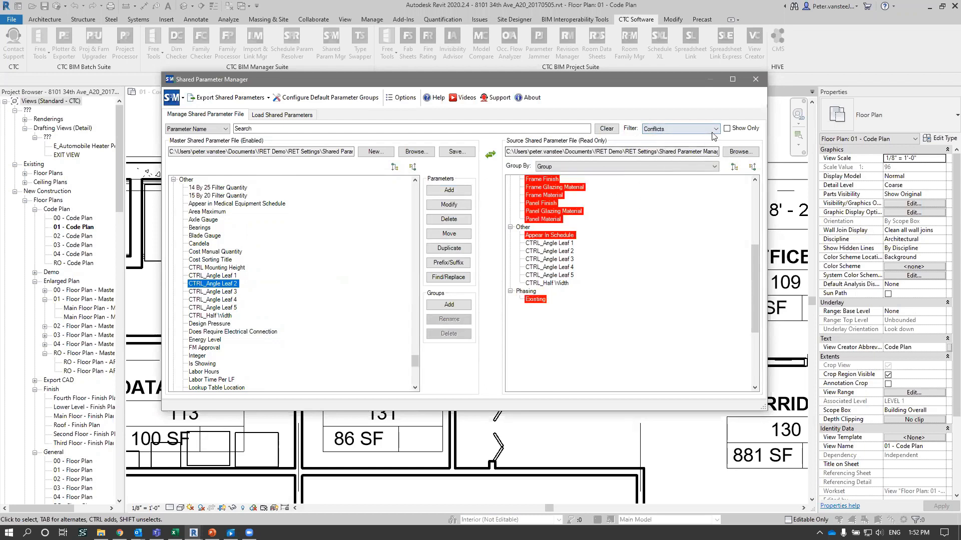
{"action": "left_click", "coordinate": [727, 128]}
- Switch the show-only comparison to Unique and then to Duplicate parameters
{"action": "left_click", "coordinate": [671, 129]}
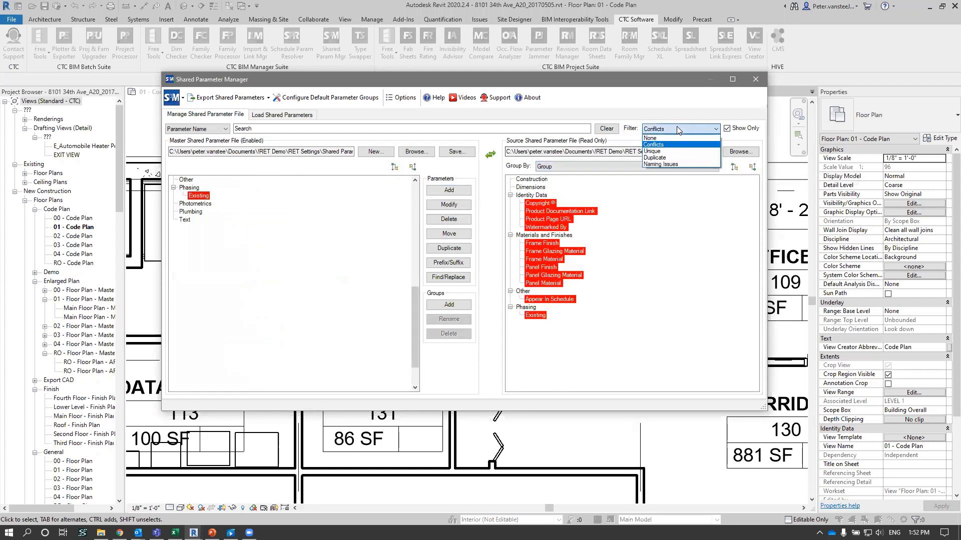
{"action": "left_click", "coordinate": [655, 152]}
{"action": "left_click", "coordinate": [673, 131]}
{"action": "left_click", "coordinate": [666, 161]}
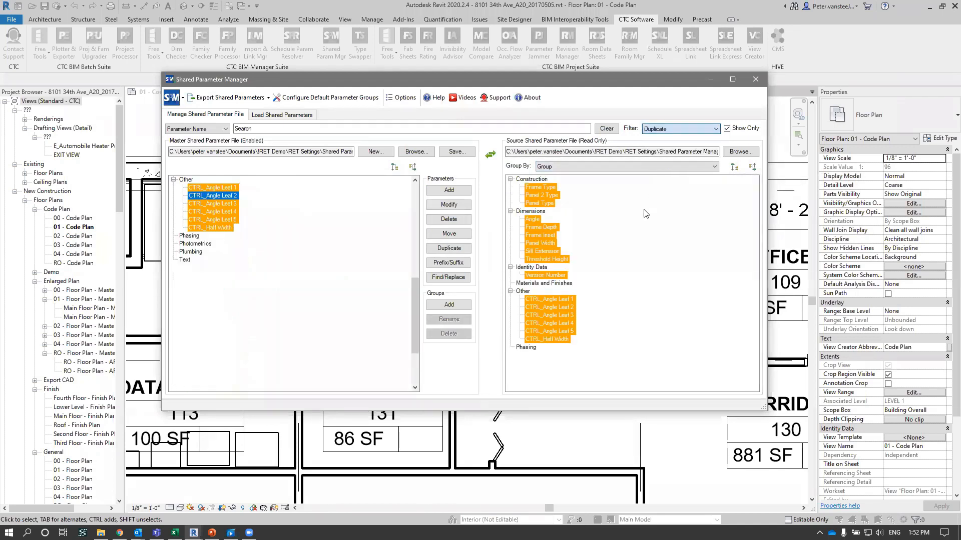
- Filter for Naming Issues and inspect Shut-Off Delay and Lens - Louver in the master file's Text group
{"action": "left_click", "coordinate": [679, 131]}
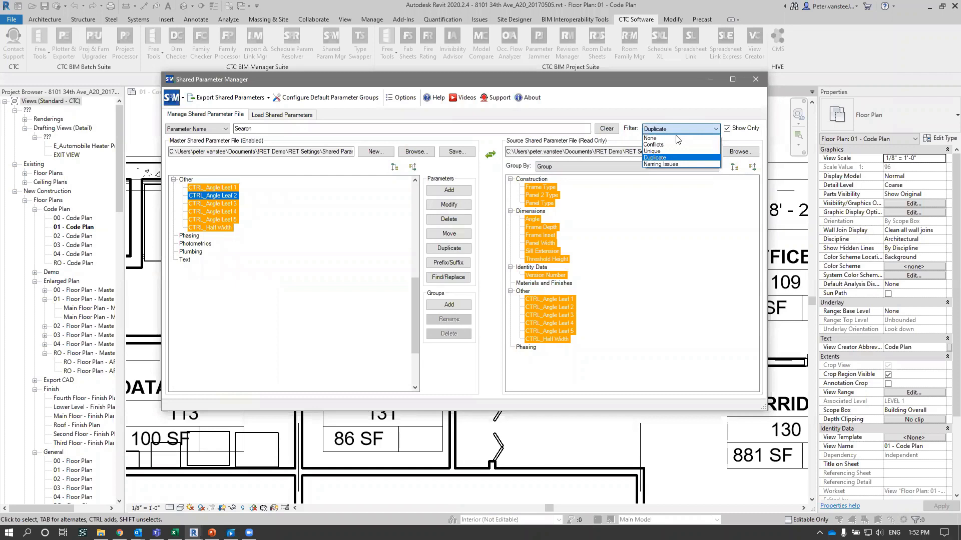
{"action": "left_click", "coordinate": [668, 165]}
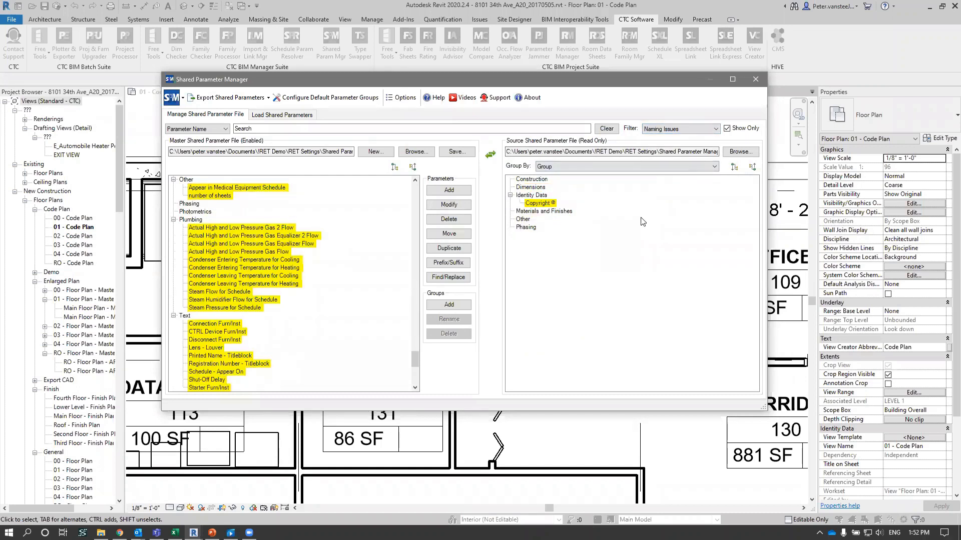
{"action": "scroll", "coordinate": [261, 268], "scroll_direction": "down", "scroll_amount": 5}
{"action": "scroll", "coordinate": [262, 267], "scroll_direction": "up", "scroll_amount": 3}
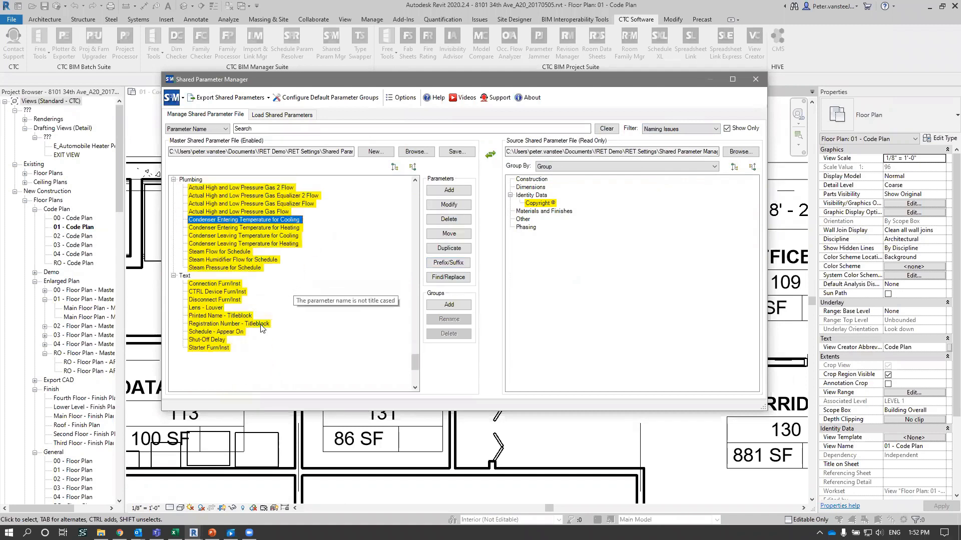
{"action": "left_click", "coordinate": [200, 340]}
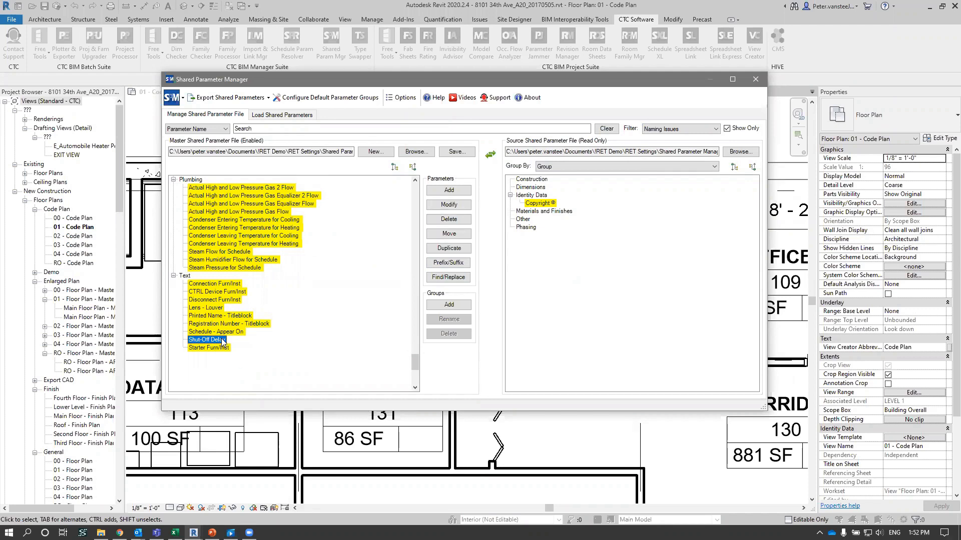
{"action": "left_click", "coordinate": [202, 309]}
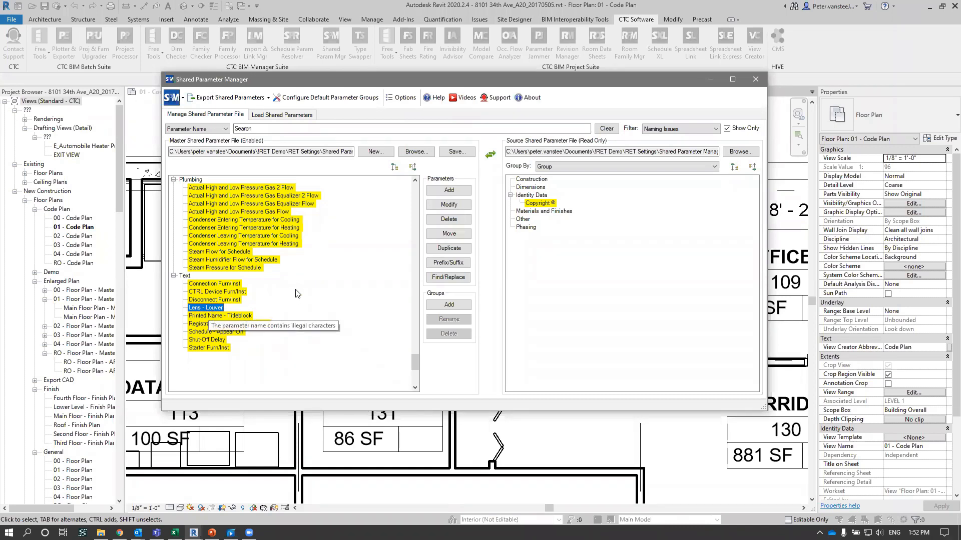
- Examine the flagged names in the master file's other groups and inspect Design Load NAFS-08 under Mechanical - Loads
{"action": "scroll", "coordinate": [293, 297], "scroll_direction": "up", "scroll_amount": 3}
{"action": "scroll", "coordinate": [288, 300], "scroll_direction": "up", "scroll_amount": 2}
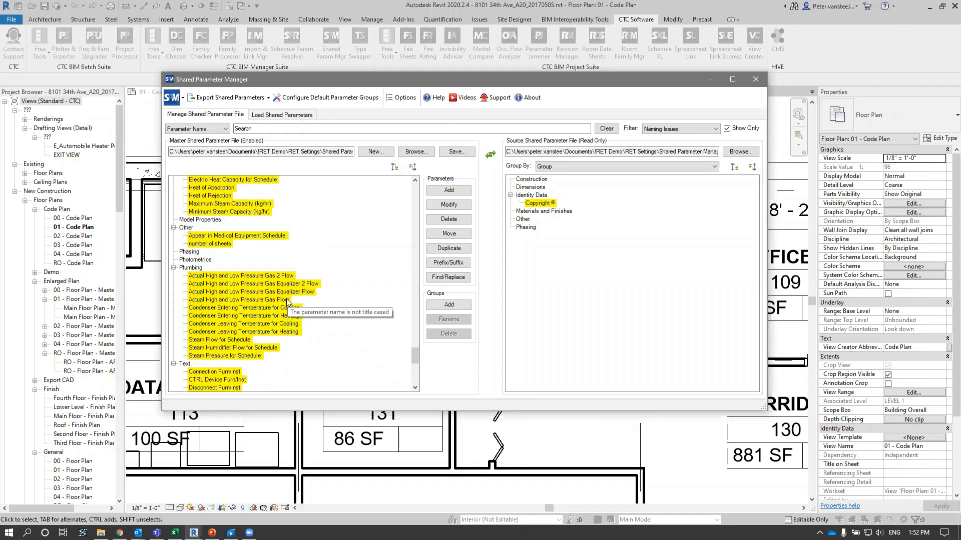
{"action": "scroll", "coordinate": [287, 302], "scroll_direction": "up", "scroll_amount": 1}
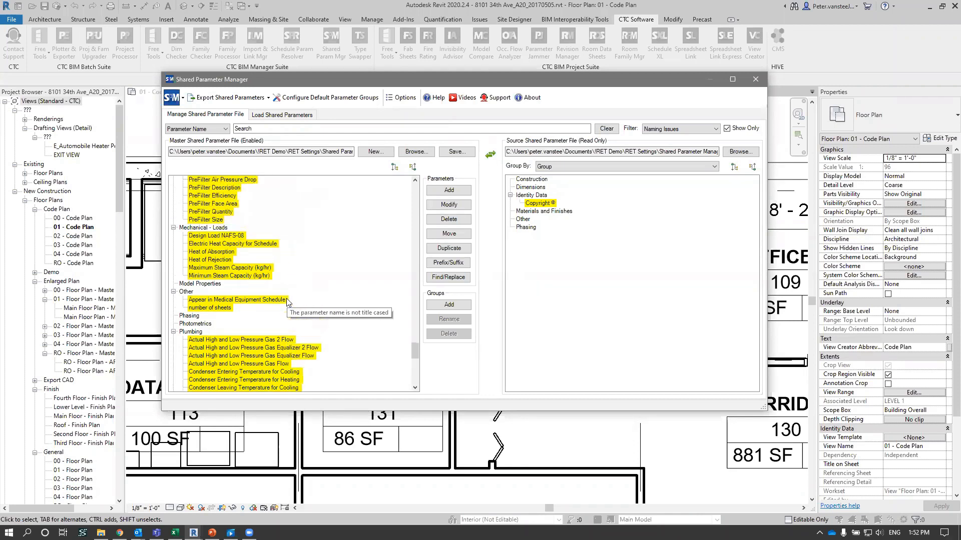
{"action": "scroll", "coordinate": [287, 301], "scroll_direction": "up", "scroll_amount": 3}
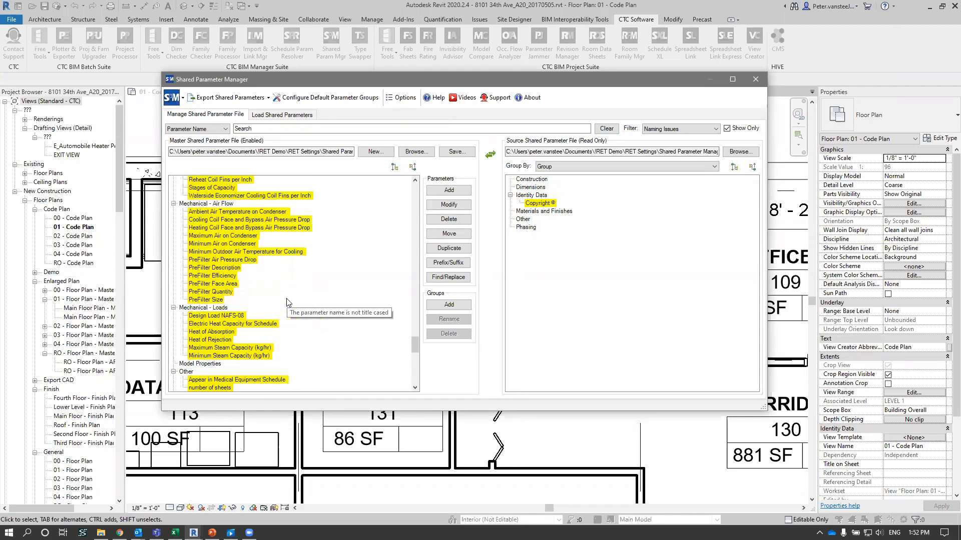
{"action": "scroll", "coordinate": [288, 302], "scroll_direction": "down", "scroll_amount": 1}
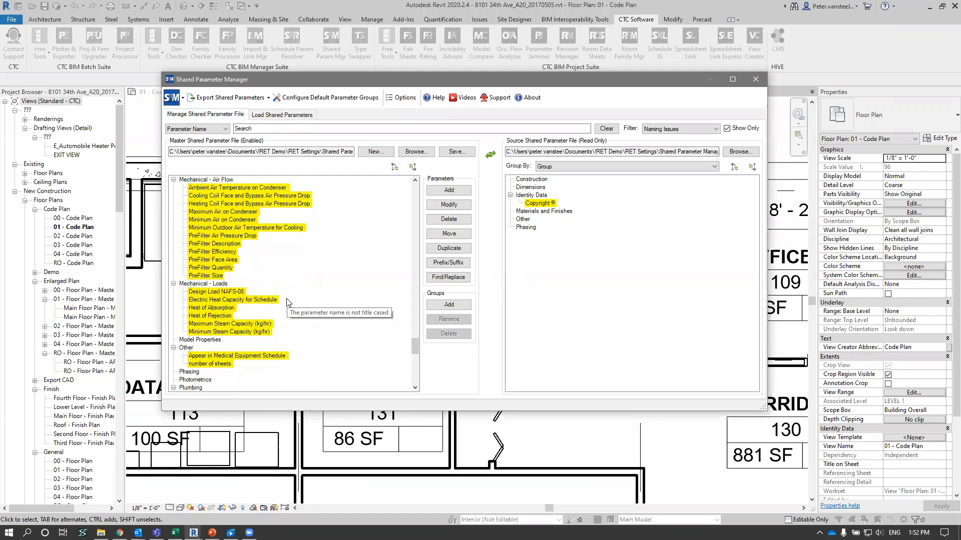
{"action": "left_click", "coordinate": [241, 292]}
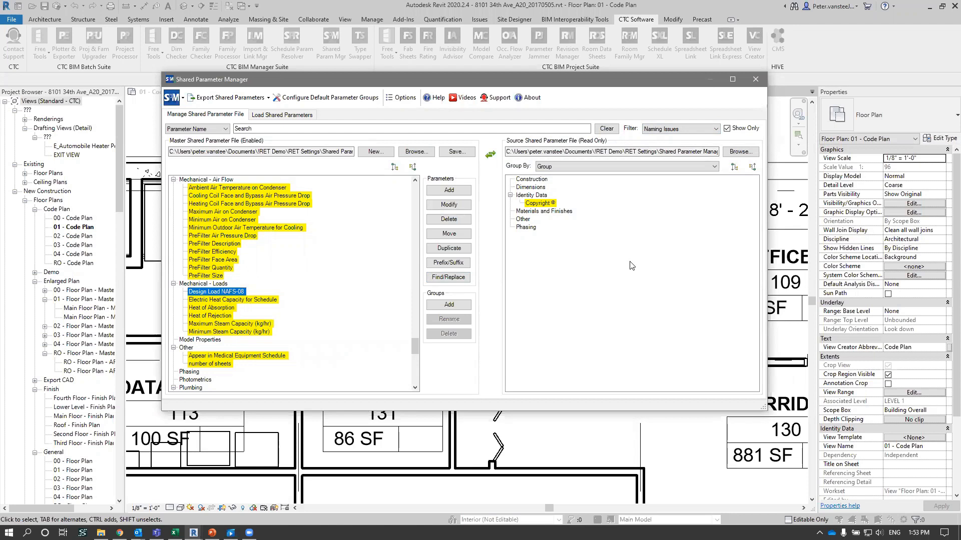
{"action": "left_click", "coordinate": [673, 129]}
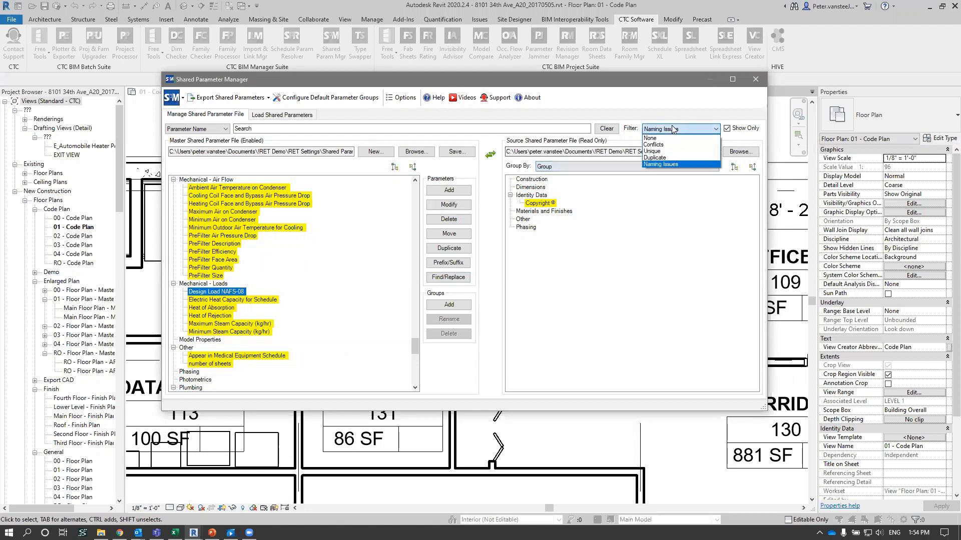
{"action": "left_click", "coordinate": [661, 164]}
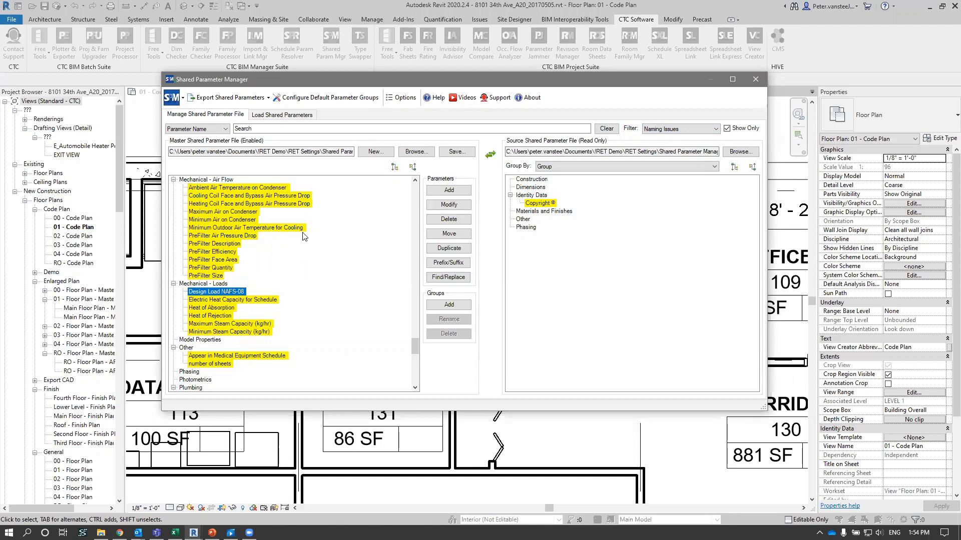
{"action": "left_click", "coordinate": [683, 129]}
{"action": "left_click", "coordinate": [656, 263]}
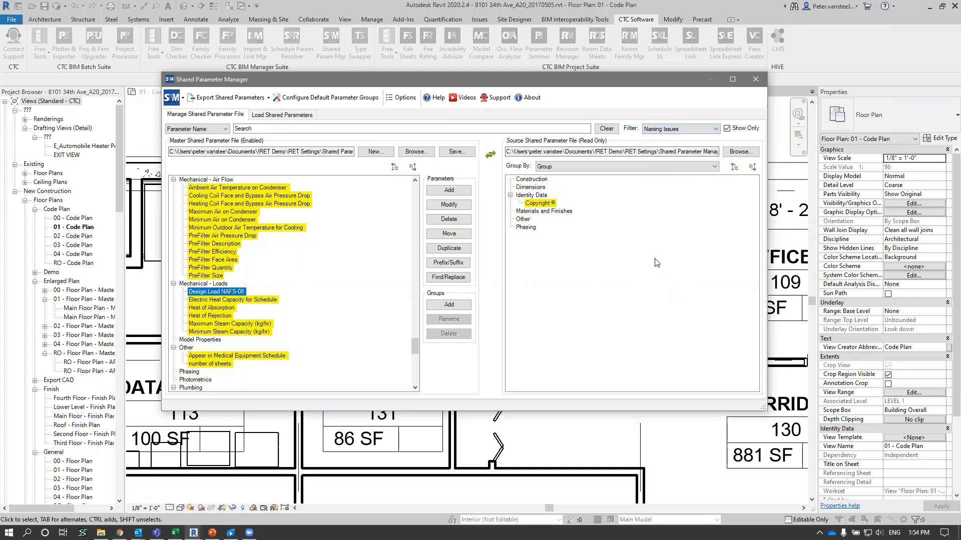
- Close the Shared Parameter Manager and open the Doors_Int_Dbl_Flush family of the double door above Office 6 for editing
{"action": "left_click", "coordinate": [752, 82]}
{"action": "left_click", "coordinate": [541, 272]}
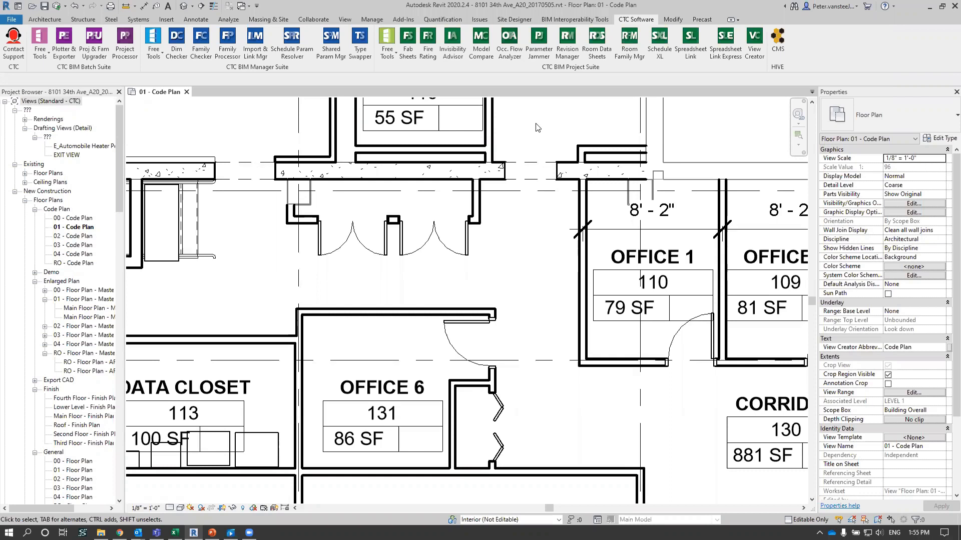
{"action": "left_click", "coordinate": [347, 230]}
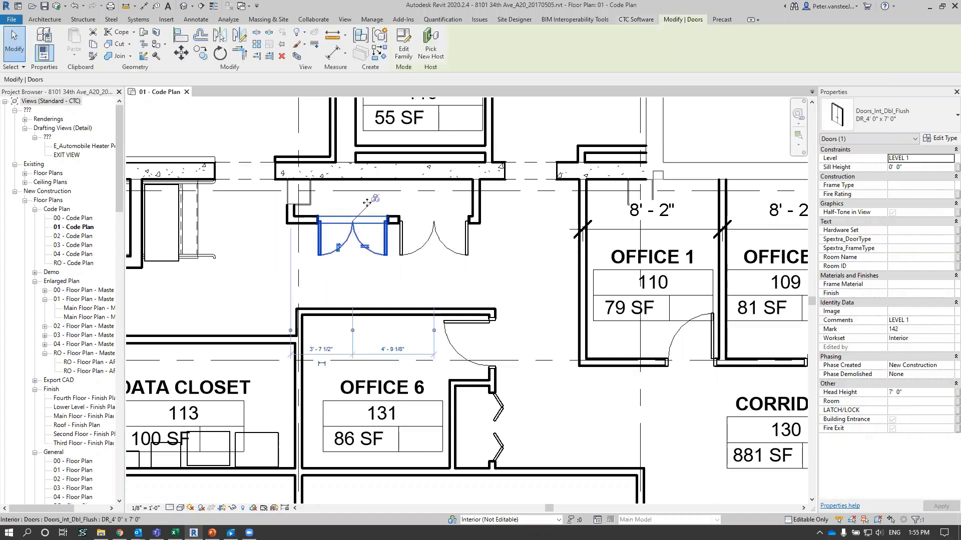
{"action": "left_click", "coordinate": [409, 57]}
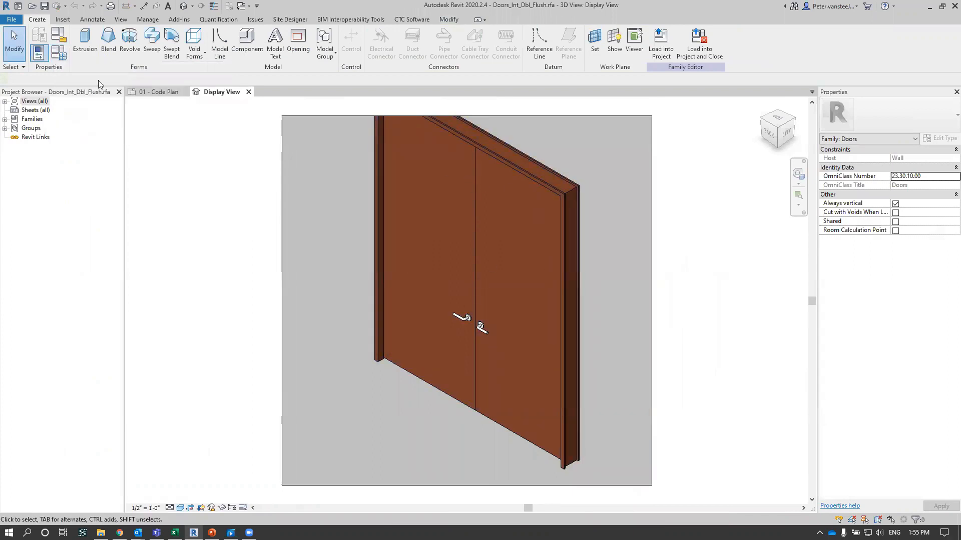
- Open the door's family types and open the properties of the Panel Material parameter under Materials and Finishes
{"action": "left_click", "coordinate": [60, 53]}
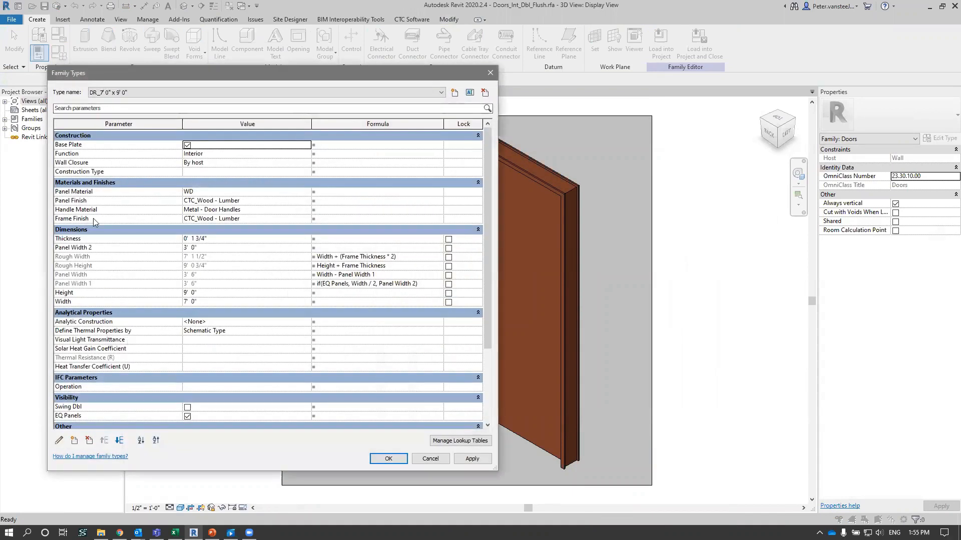
{"action": "left_click", "coordinate": [74, 192]}
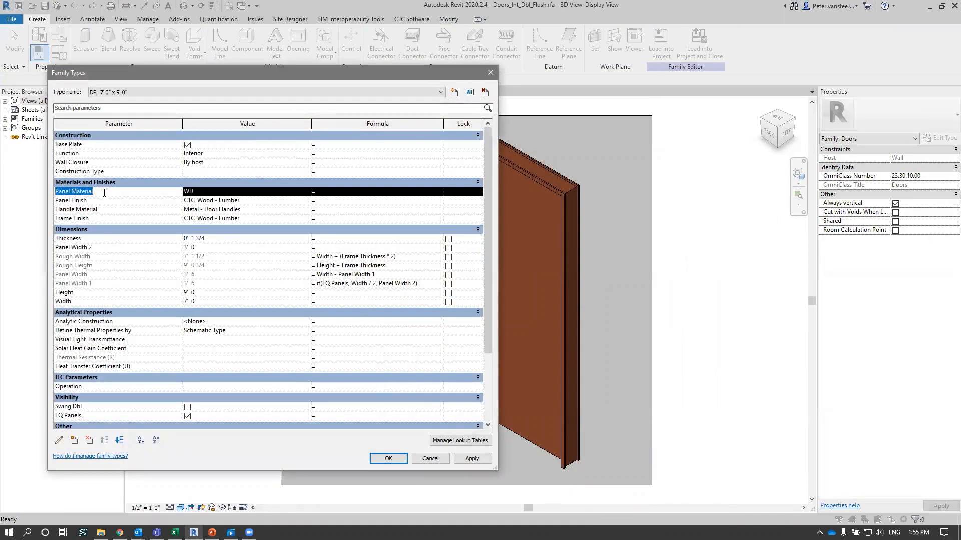
{"action": "left_click", "coordinate": [211, 191]}
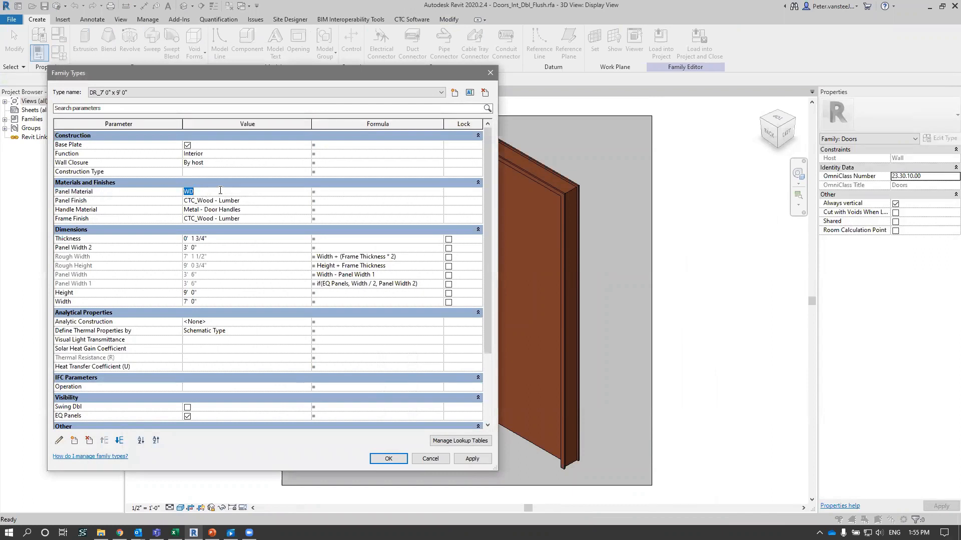
{"action": "left_click", "coordinate": [176, 194]}
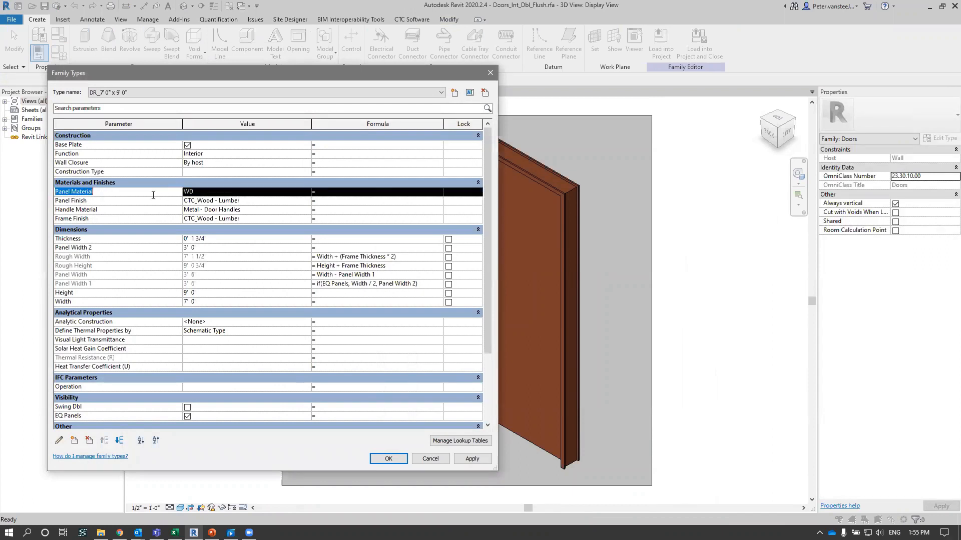
{"action": "left_click", "coordinate": [59, 441]}
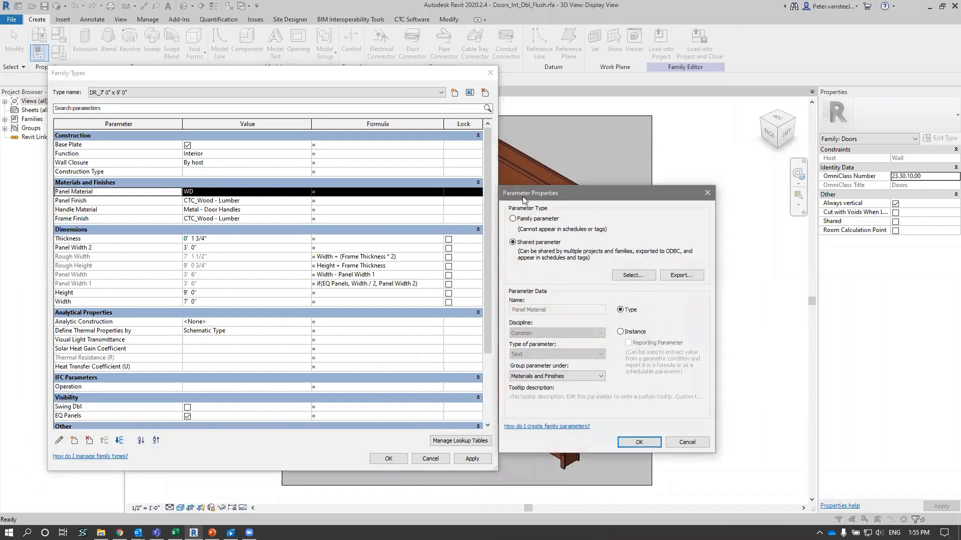
{"action": "left_click_drag", "start_coordinate": [522, 196], "coordinate": [397, 163]}
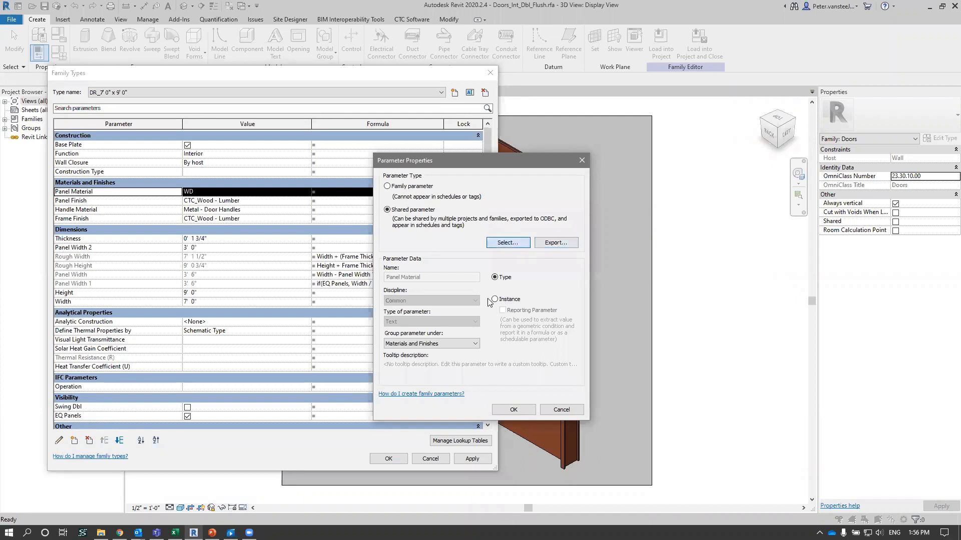
- Try to link the door's Panel Material parameter to the shared Panel Material parameter in the Materials and Finishes group
{"action": "left_click", "coordinate": [508, 242]}
{"action": "left_click", "coordinate": [430, 311]}
{"action": "left_click", "coordinate": [442, 238]}
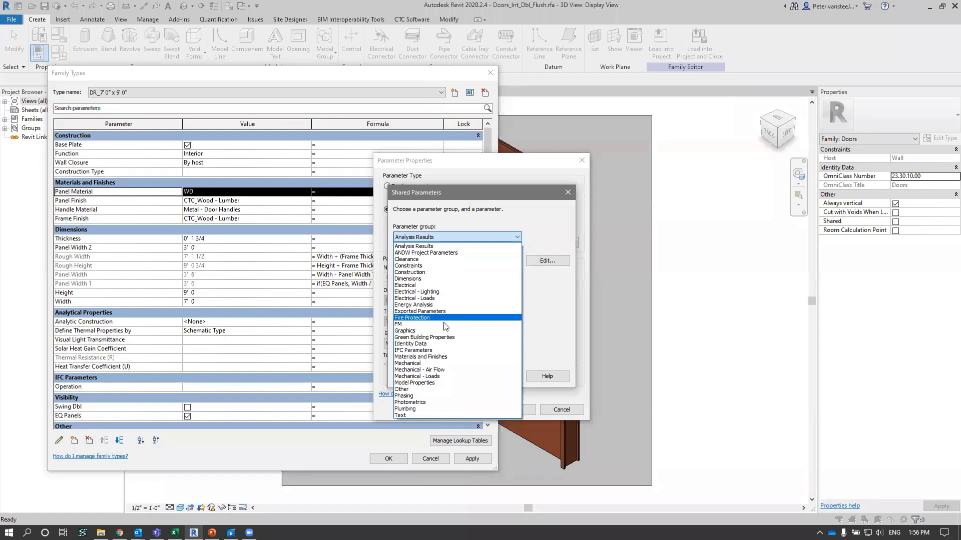
{"action": "left_click", "coordinate": [432, 357]}
{"action": "left_click", "coordinate": [425, 298]}
{"action": "key", "text": "p"}
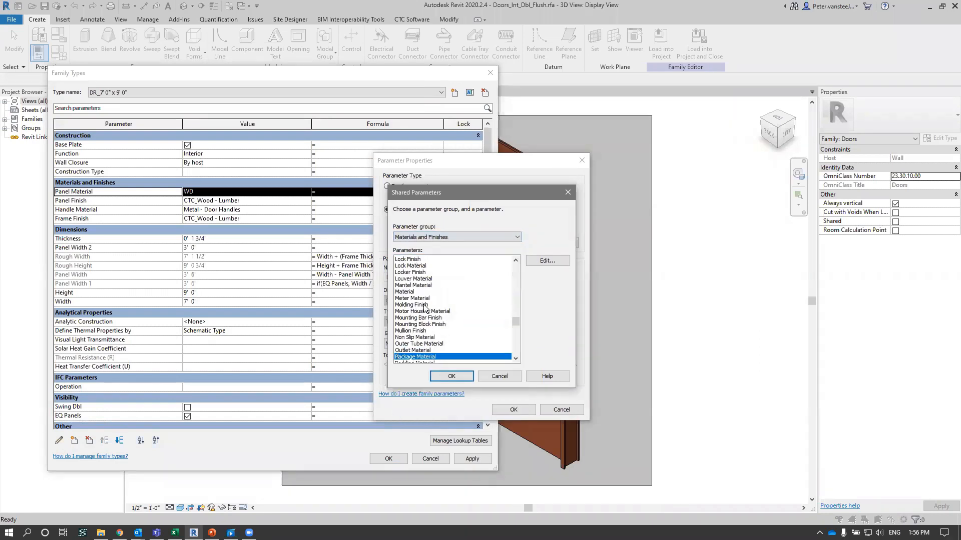
{"action": "scroll", "coordinate": [433, 335], "scroll_direction": "down", "scroll_amount": 2}
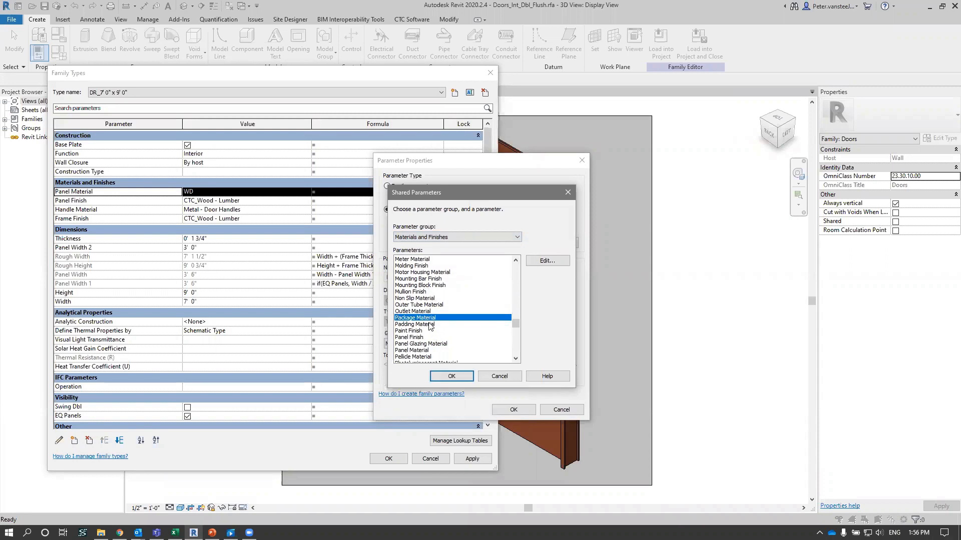
{"action": "scroll", "coordinate": [425, 349], "scroll_direction": "down", "scroll_amount": 1}
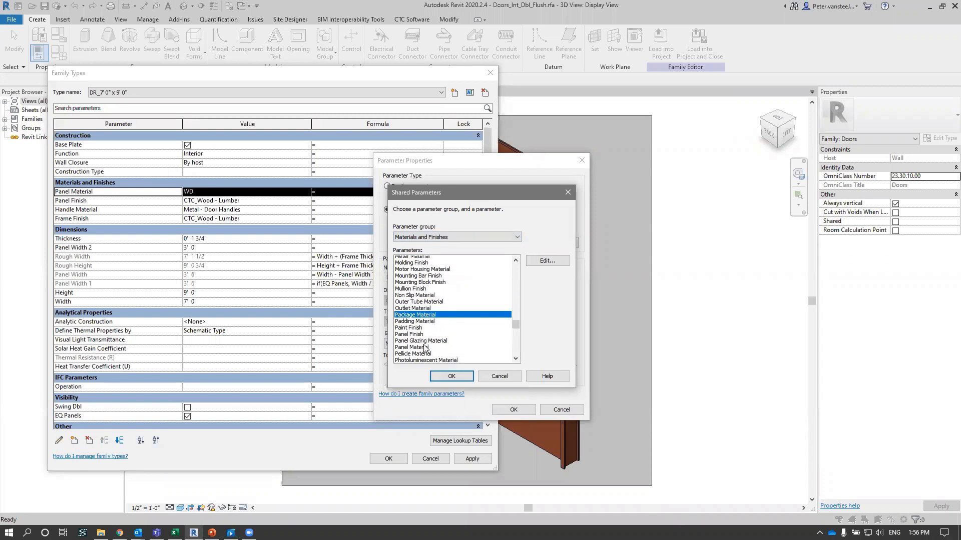
{"action": "left_click", "coordinate": [426, 332]}
{"action": "left_click", "coordinate": [451, 380]}
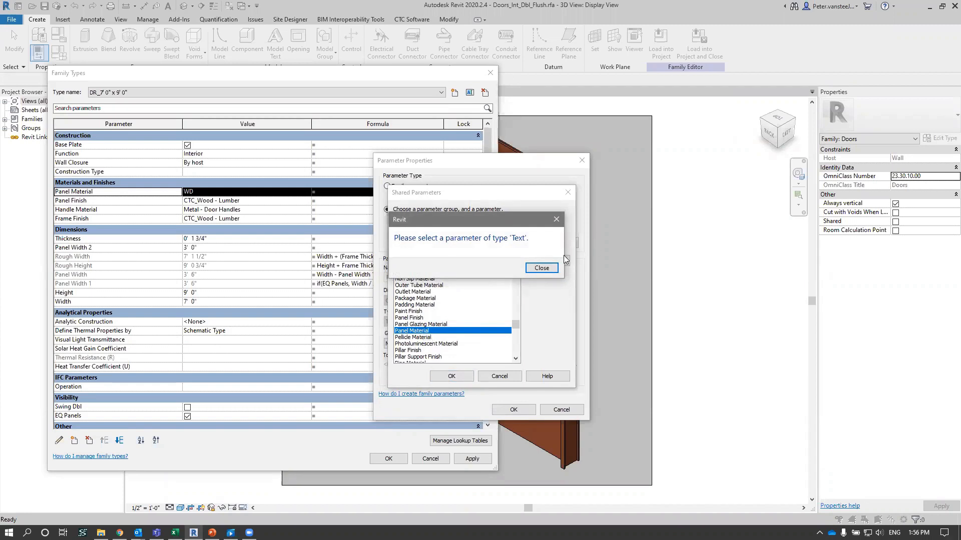
{"action": "left_click", "coordinate": [541, 269]}
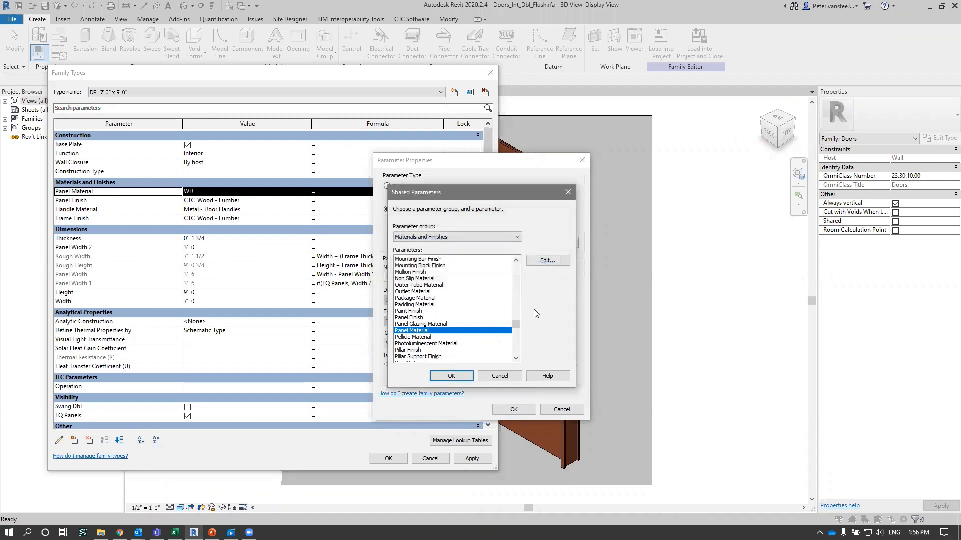
{"action": "left_click", "coordinate": [491, 377]}
{"action": "left_click", "coordinate": [551, 409]}
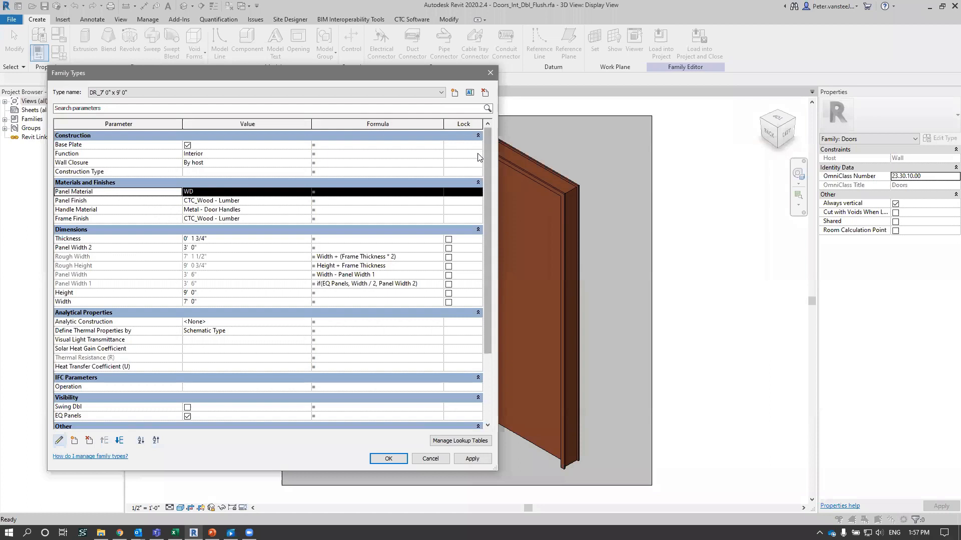
- Close the family types and open the CTC Family Processor
{"action": "left_click", "coordinate": [492, 75]}
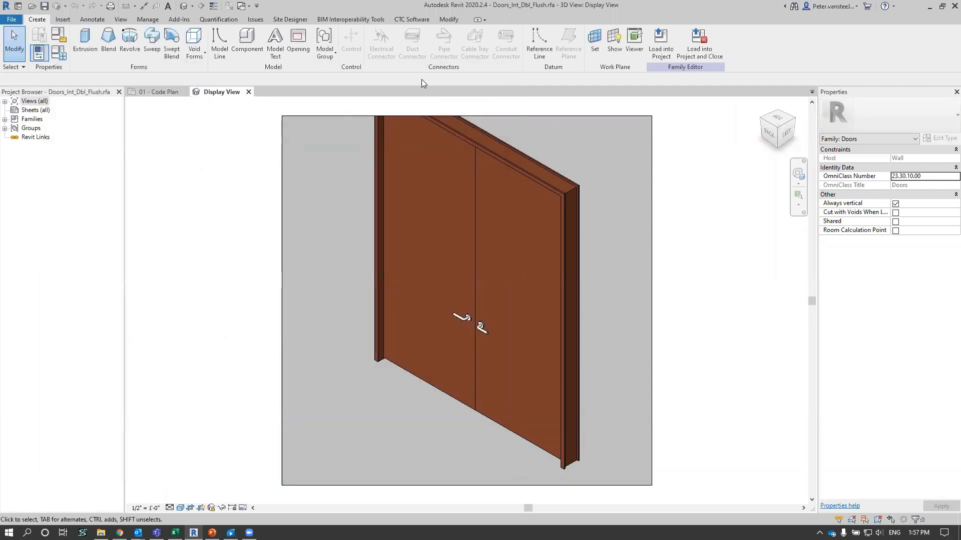
{"action": "left_click", "coordinate": [413, 19]}
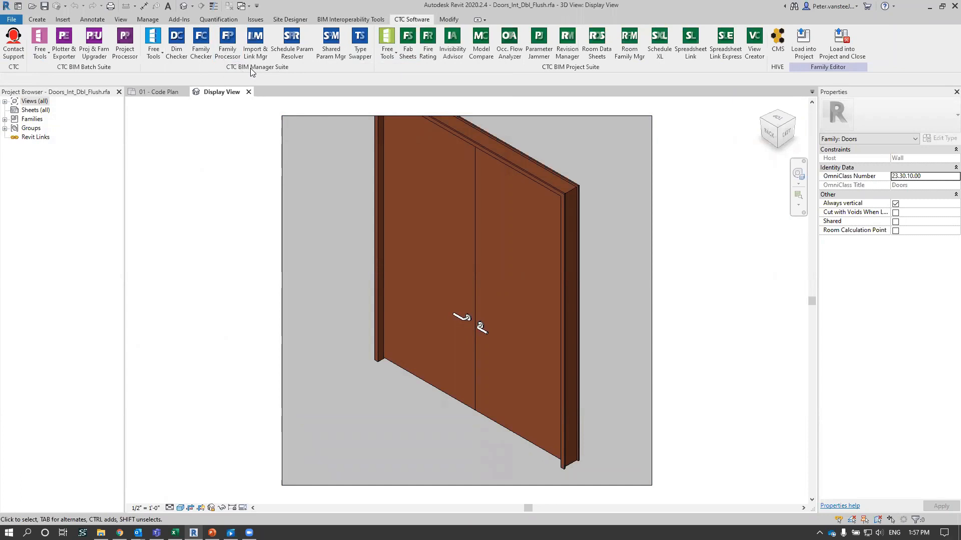
{"action": "left_click", "coordinate": [228, 40]}
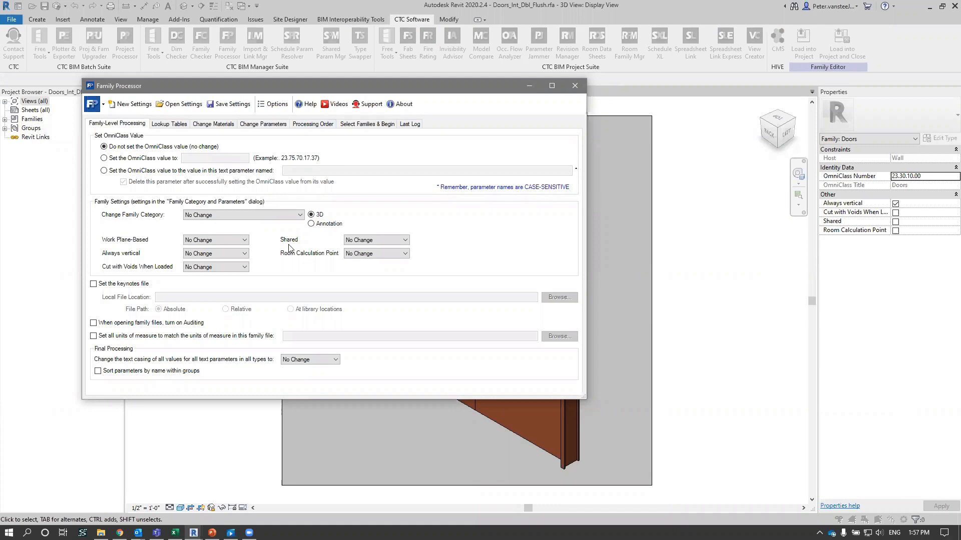
- Examine the Family Processor's keynotes file option, lookup table settings, and options for deleting, adding and changing materials
{"action": "left_click", "coordinate": [109, 285]}
{"action": "left_click", "coordinate": [109, 285]}
{"action": "left_click", "coordinate": [166, 125]}
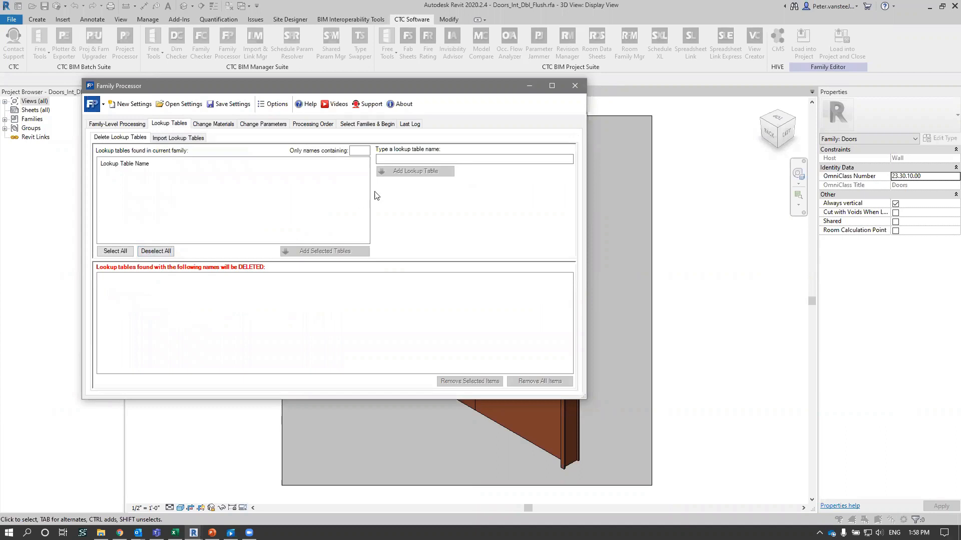
{"action": "left_click", "coordinate": [214, 123]}
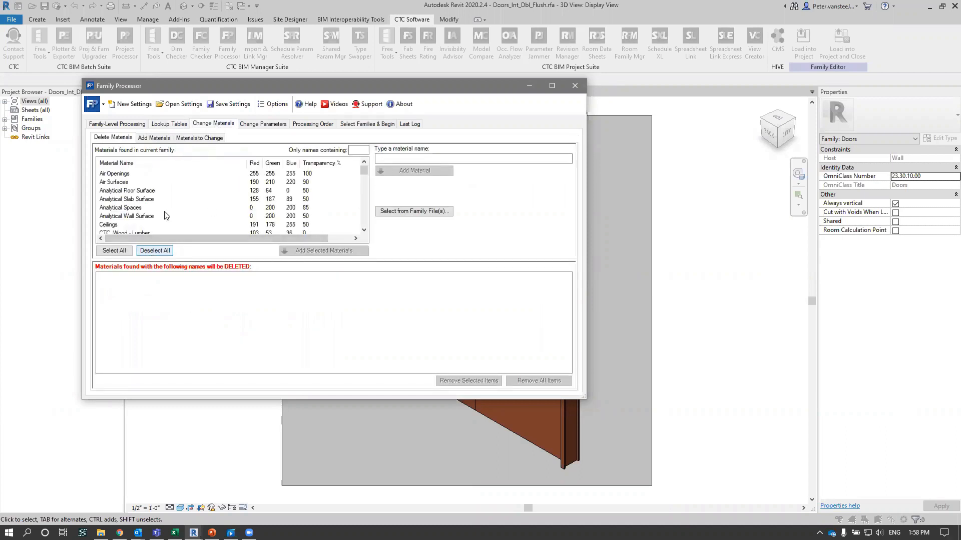
{"action": "left_click", "coordinate": [144, 140]}
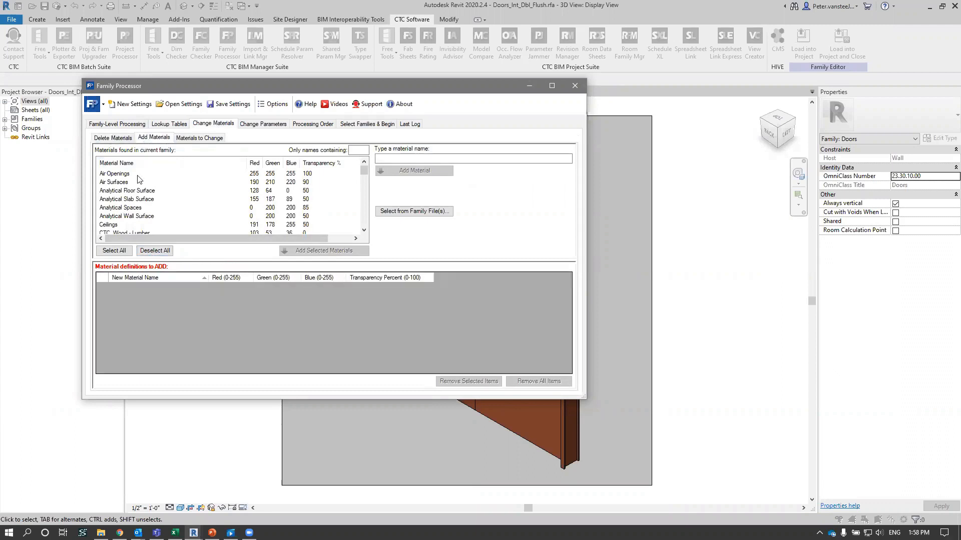
{"action": "left_click", "coordinate": [203, 138]}
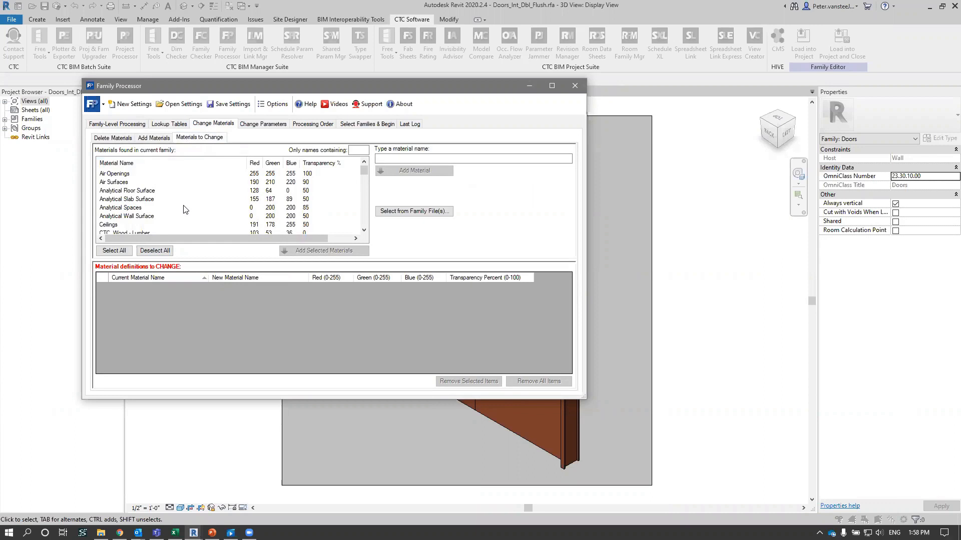
- Load 110823-ICS Shared Parameters.Old.txt as the shared parameters file for the parameter changes
{"action": "left_click", "coordinate": [263, 124]}
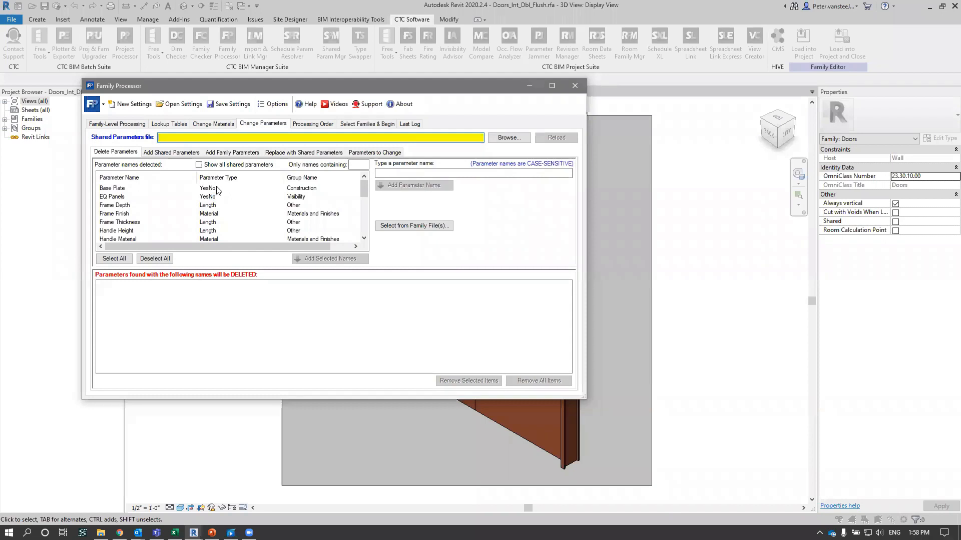
{"action": "left_click", "coordinate": [499, 141]}
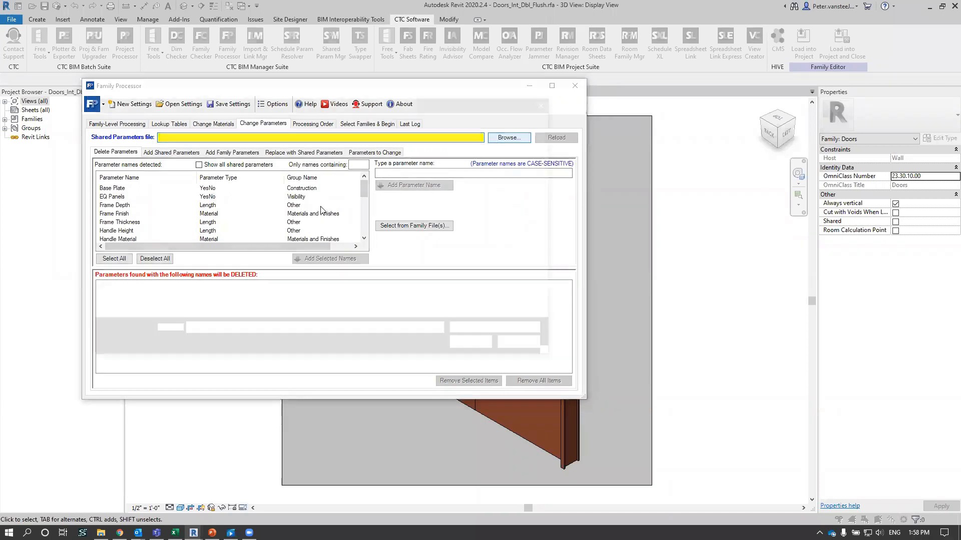
{"action": "left_click", "coordinate": [248, 166]}
{"action": "left_click", "coordinate": [477, 347]}
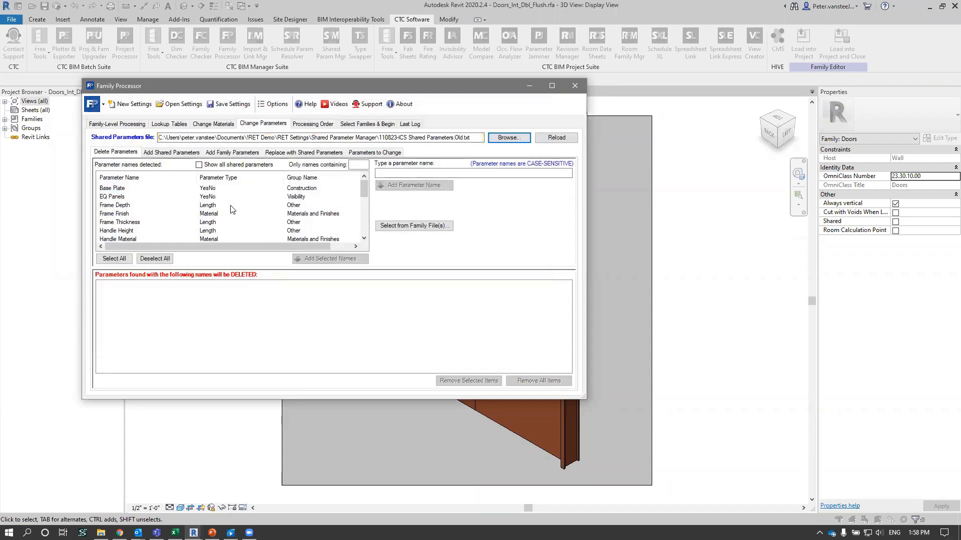
- Put Frame Depth on the list of parameters to delete, and take it off the list again
{"action": "left_click", "coordinate": [171, 310]}
{"action": "left_click", "coordinate": [124, 206]}
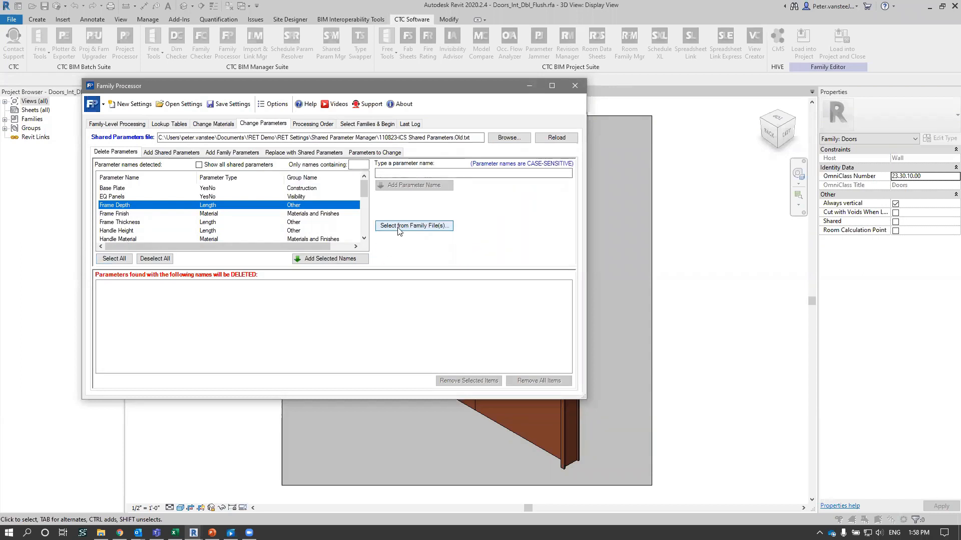
{"action": "left_click", "coordinate": [325, 259]}
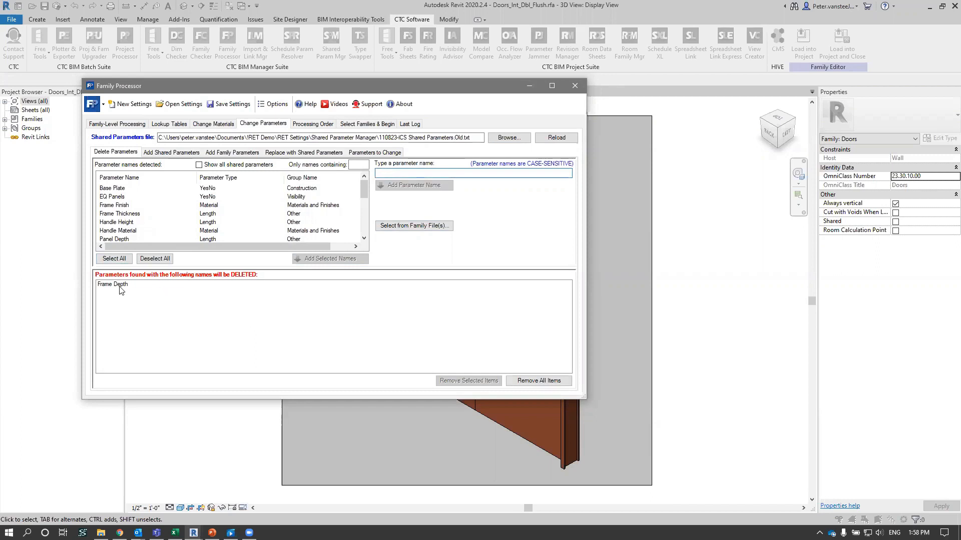
{"action": "left_click", "coordinate": [121, 287]}
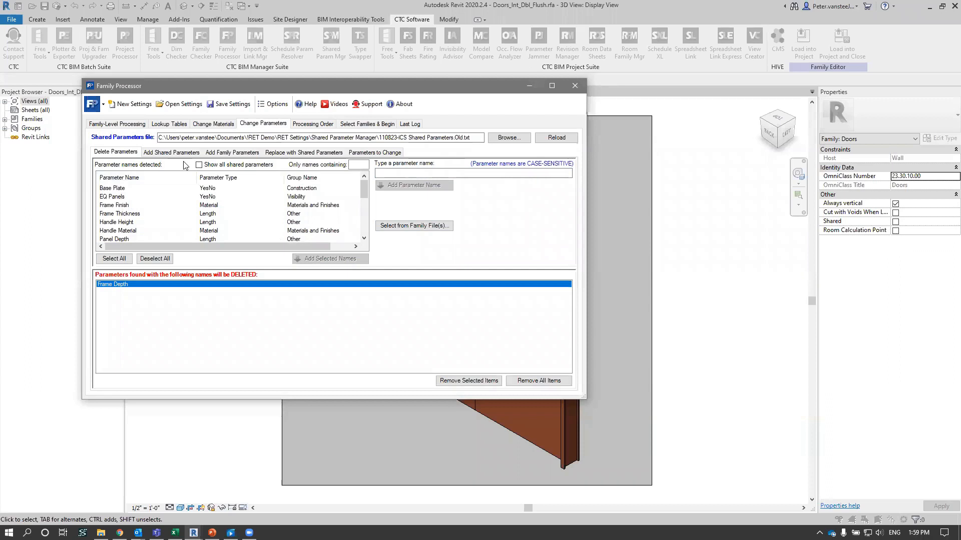
{"action": "double_click", "coordinate": [122, 283]}
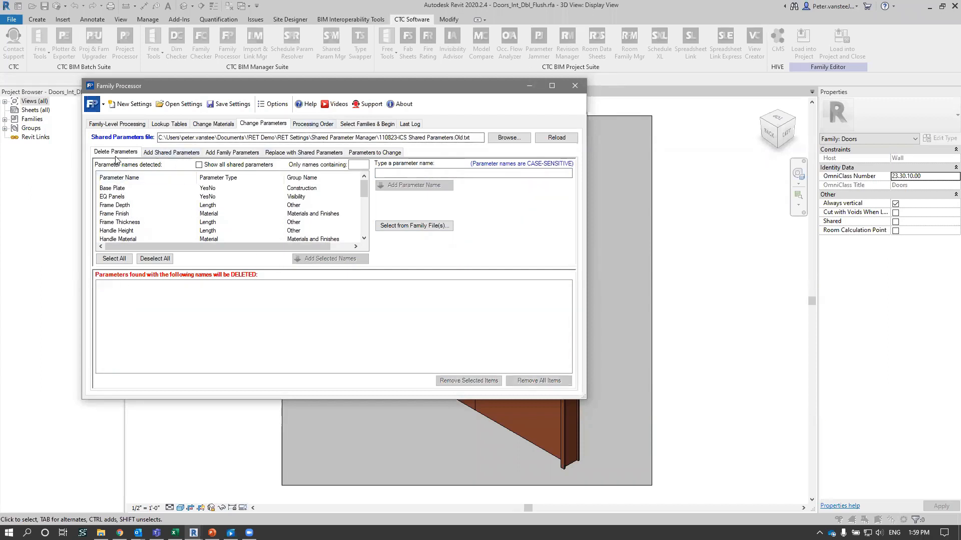
- Examine the options for adding shared and family parameters, replacing with shared parameters, and changing existing parameters
{"action": "left_click", "coordinate": [180, 152]}
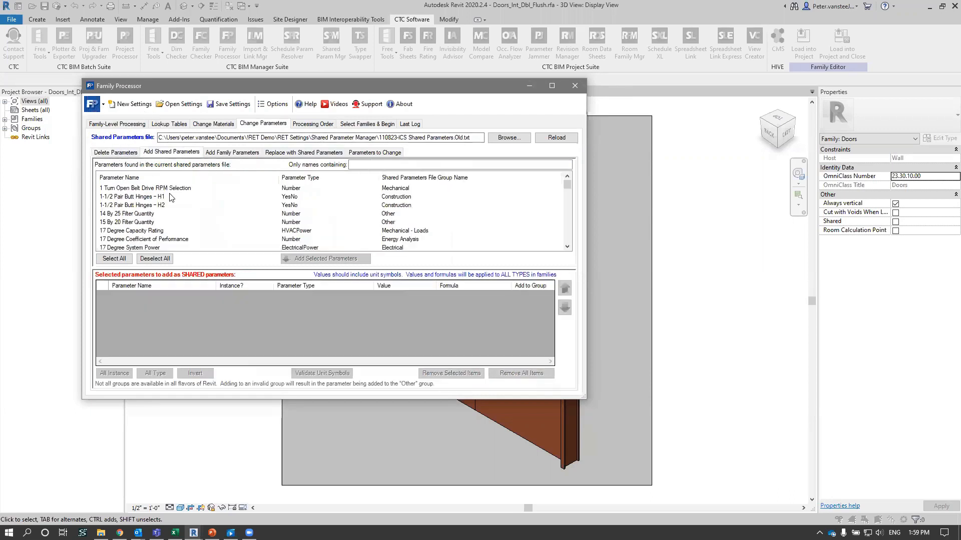
{"action": "left_click", "coordinate": [236, 155]}
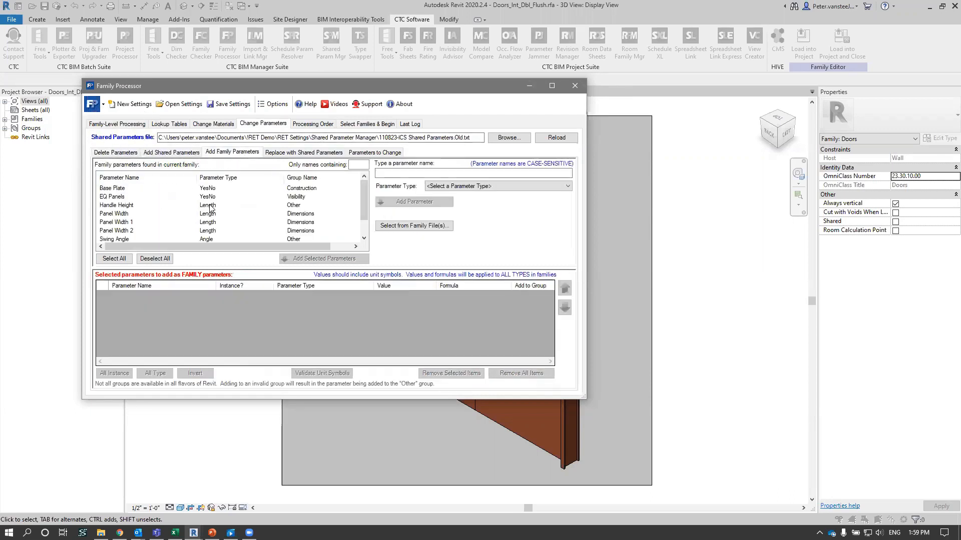
{"action": "left_click", "coordinate": [304, 152]}
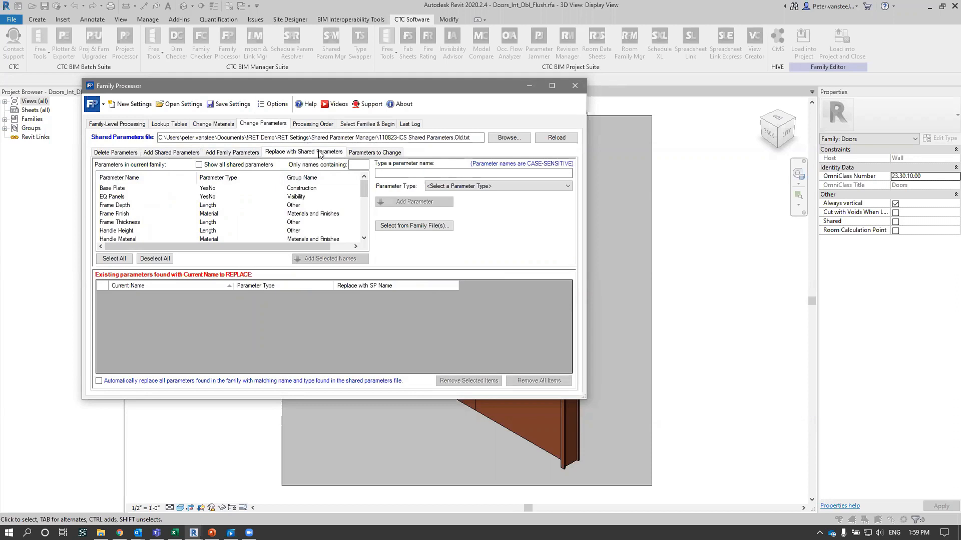
{"action": "left_click", "coordinate": [380, 153]}
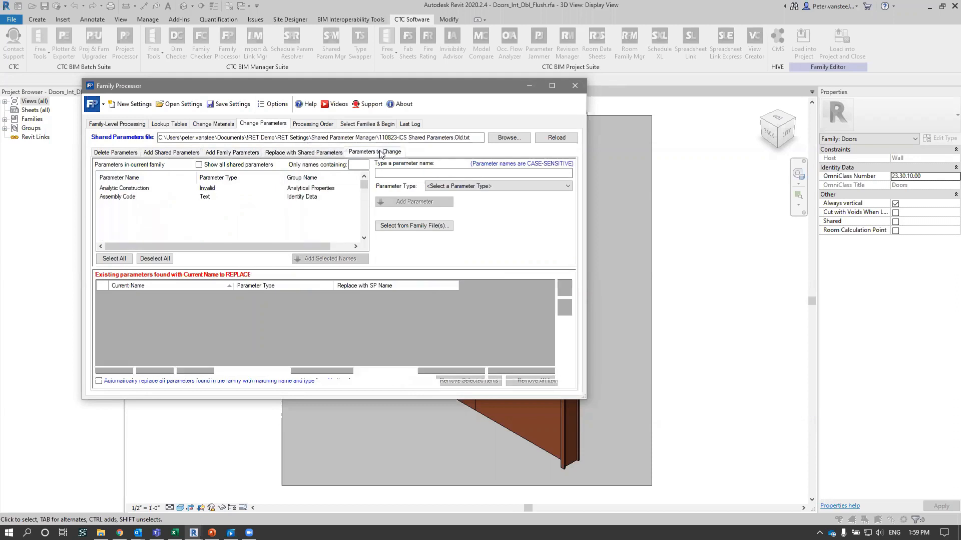
- Queue Frame Depth for replacement with a shared parameter and check its type and matching shared parameter name
{"action": "left_click", "coordinate": [310, 152]}
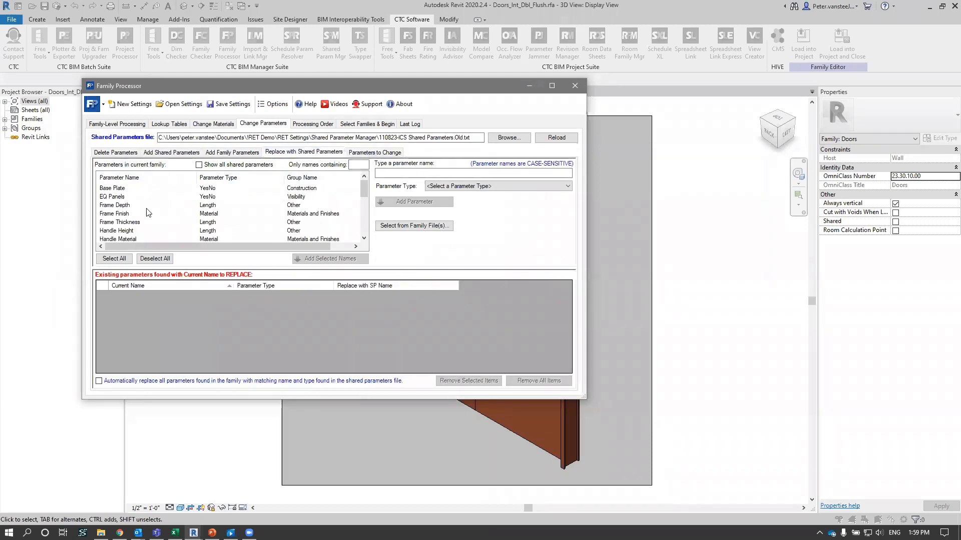
{"action": "double_click", "coordinate": [120, 206]}
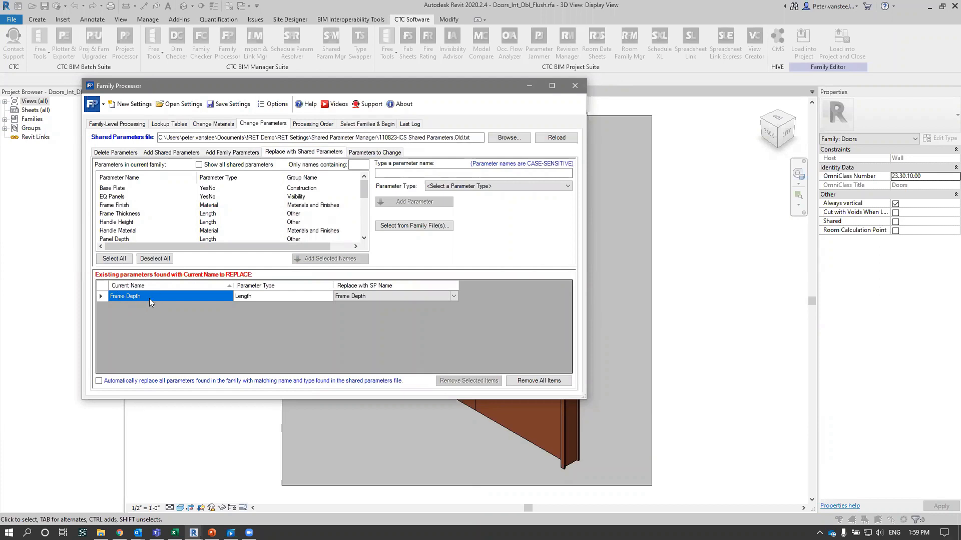
{"action": "left_click", "coordinate": [257, 296]}
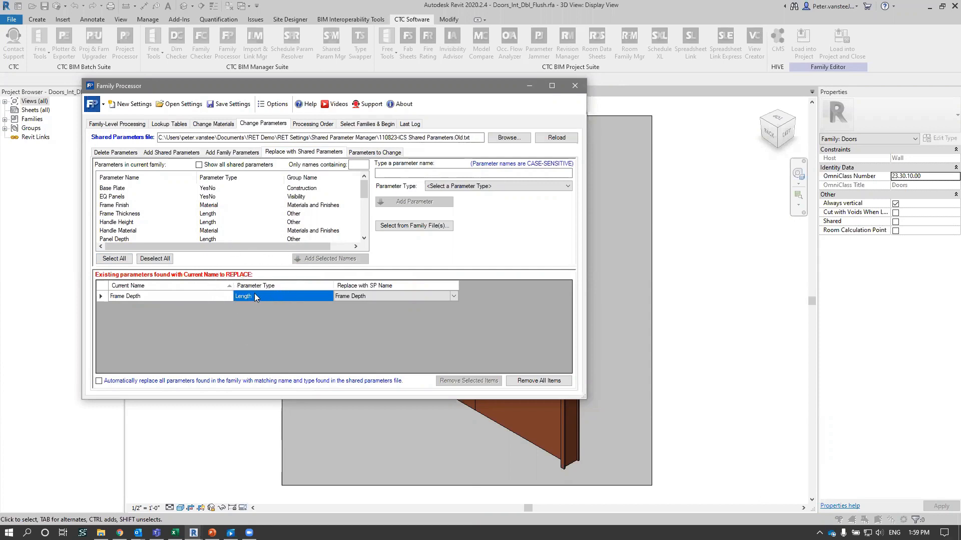
{"action": "left_click", "coordinate": [372, 296]}
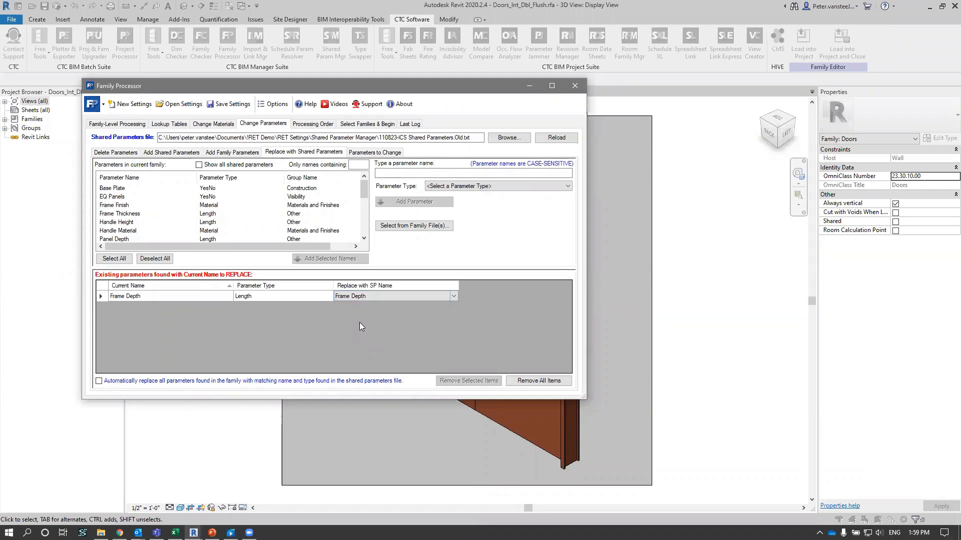
- Queue Frame Finish, Frame Thickness, Panel Depth, Panel Finish and Panel Material for replacement with shared parameters
{"action": "left_click", "coordinate": [121, 209]}
{"action": "double_click", "coordinate": [124, 210]}
{"action": "double_click", "coordinate": [125, 209]}
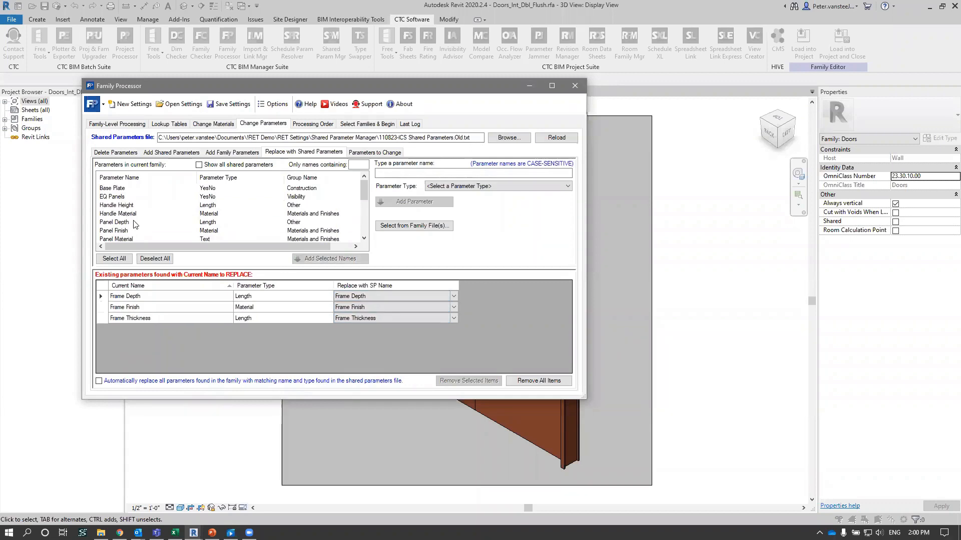
{"action": "scroll", "coordinate": [132, 223], "scroll_direction": "down", "scroll_amount": 1}
{"action": "double_click", "coordinate": [124, 198]}
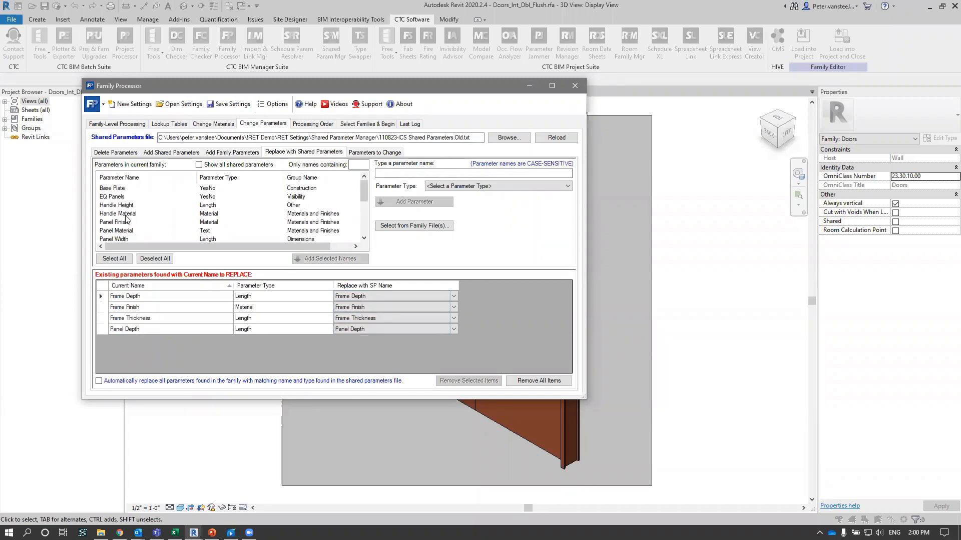
{"action": "double_click", "coordinate": [126, 222]}
{"action": "double_click", "coordinate": [127, 222]}
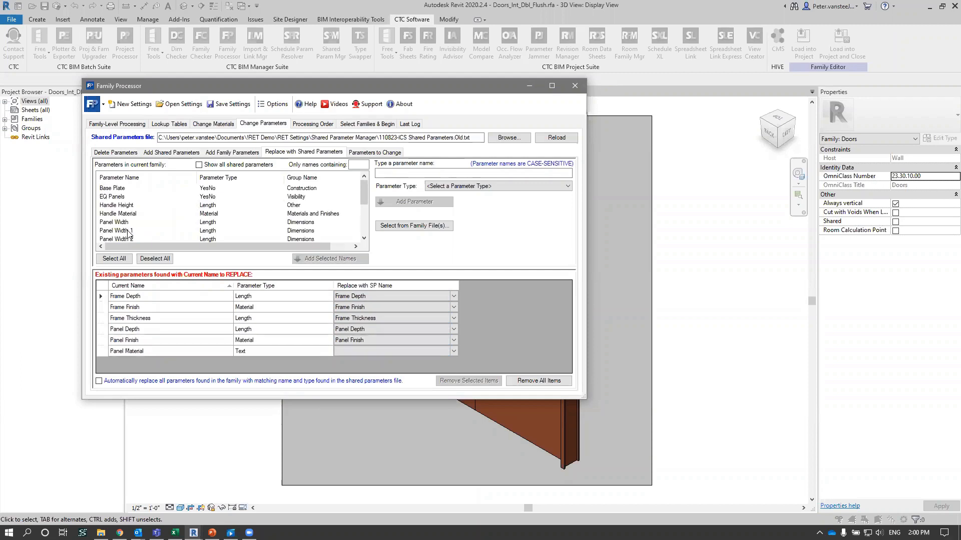
{"action": "left_click", "coordinate": [344, 351]}
- Queue the Base Plate parameter for replacement with a shared parameter
{"action": "left_click", "coordinate": [133, 196]}
{"action": "double_click", "coordinate": [134, 188]}
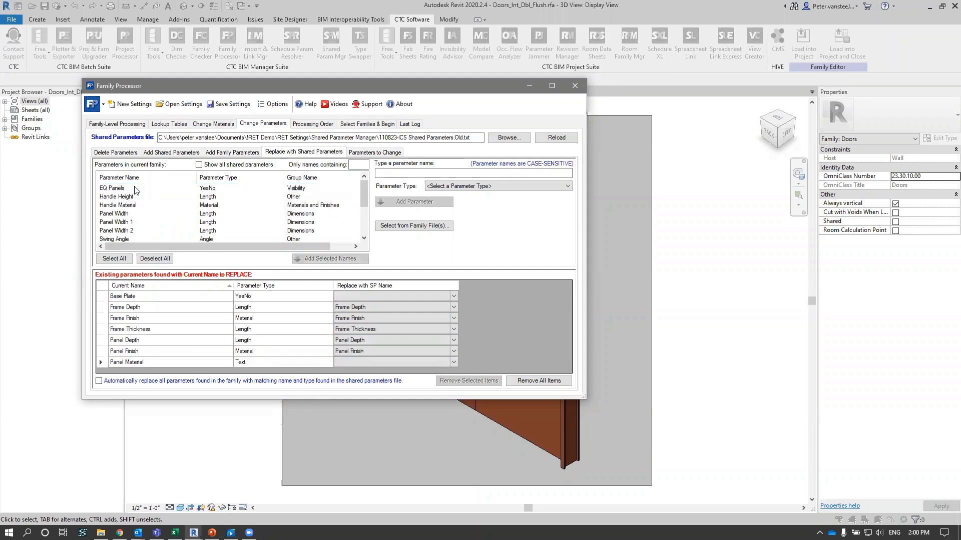
{"action": "left_click", "coordinate": [140, 299]}
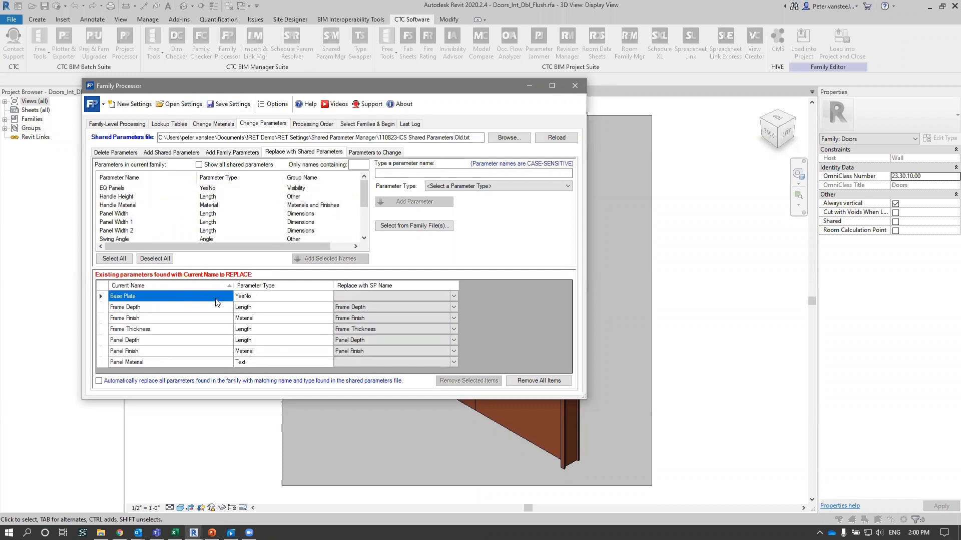
- Choose Threshold as the shared parameter that replaces Base Plate
{"action": "left_click", "coordinate": [370, 296]}
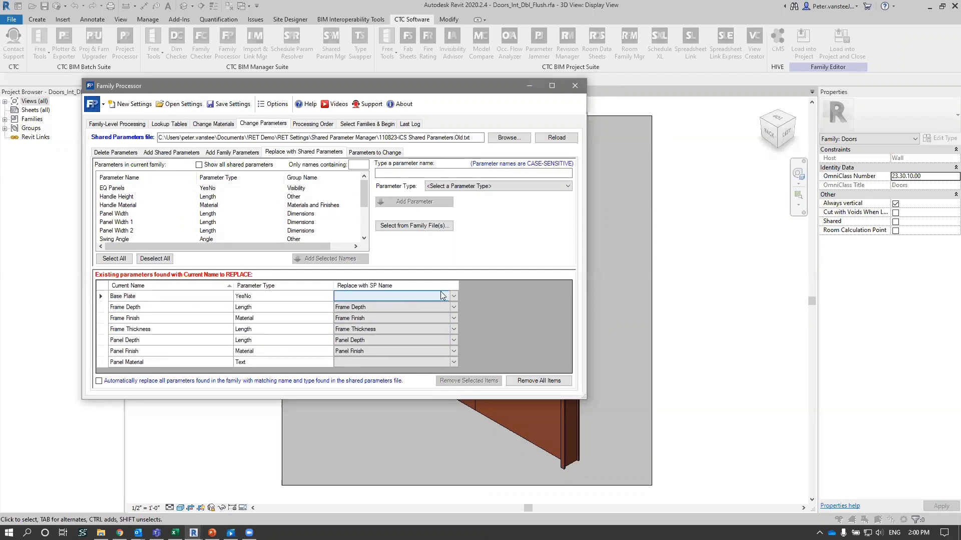
{"action": "left_click", "coordinate": [454, 297]}
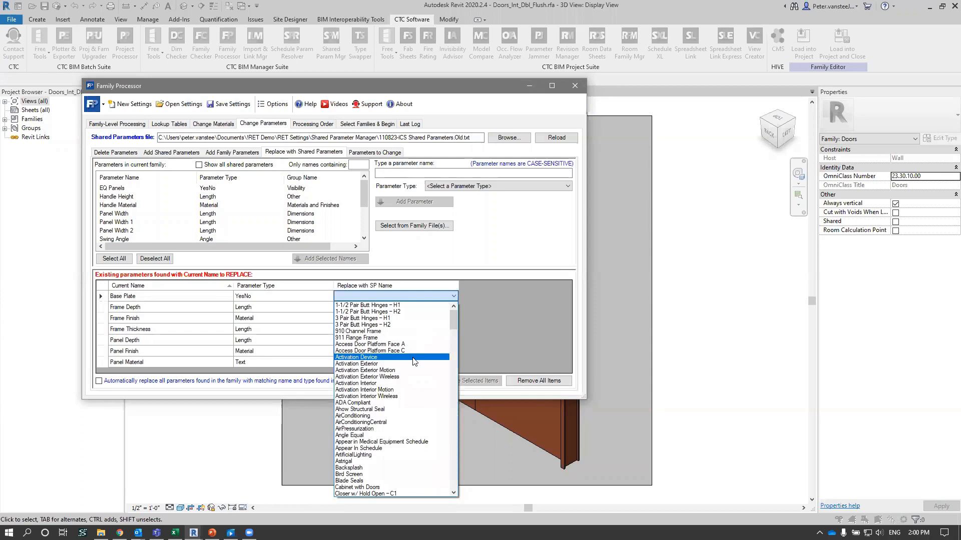
{"action": "scroll", "coordinate": [412, 361], "scroll_direction": "down", "scroll_amount": 5}
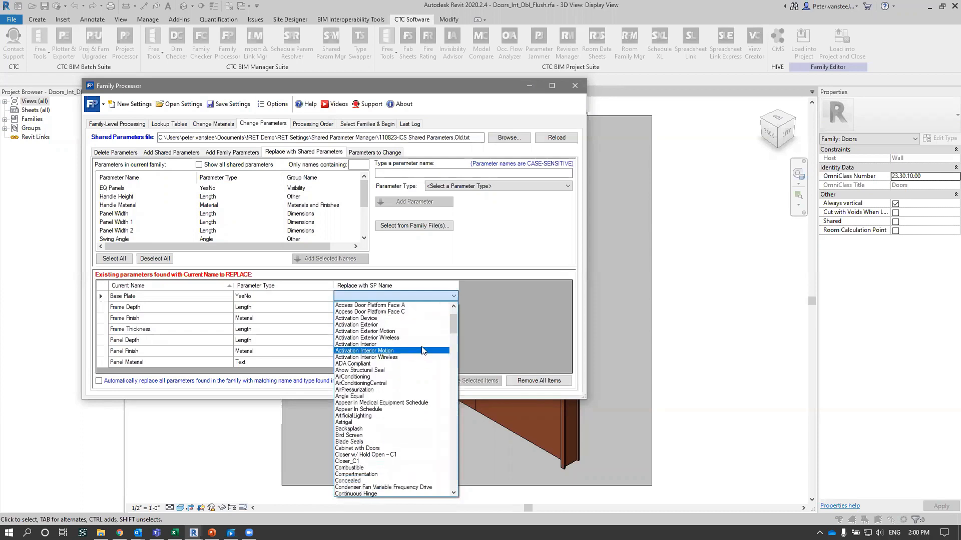
{"action": "scroll", "coordinate": [415, 350], "scroll_direction": "up", "scroll_amount": 5}
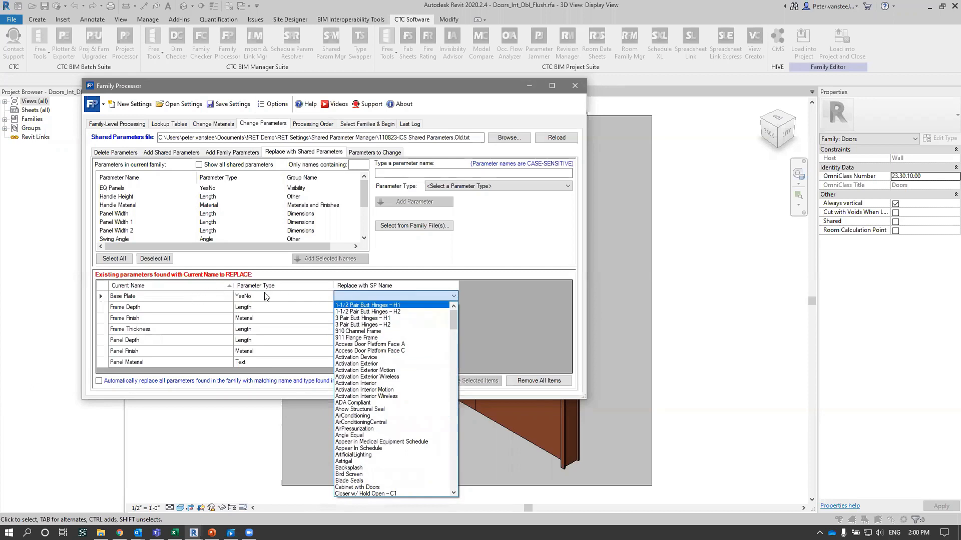
{"action": "scroll", "coordinate": [407, 351], "scroll_direction": "down", "scroll_amount": 4}
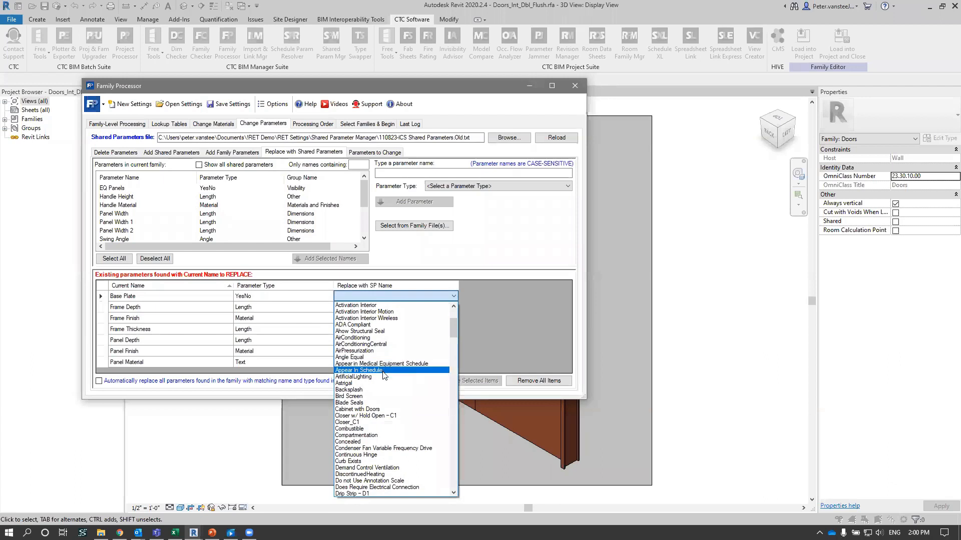
{"action": "key", "text": "t"}
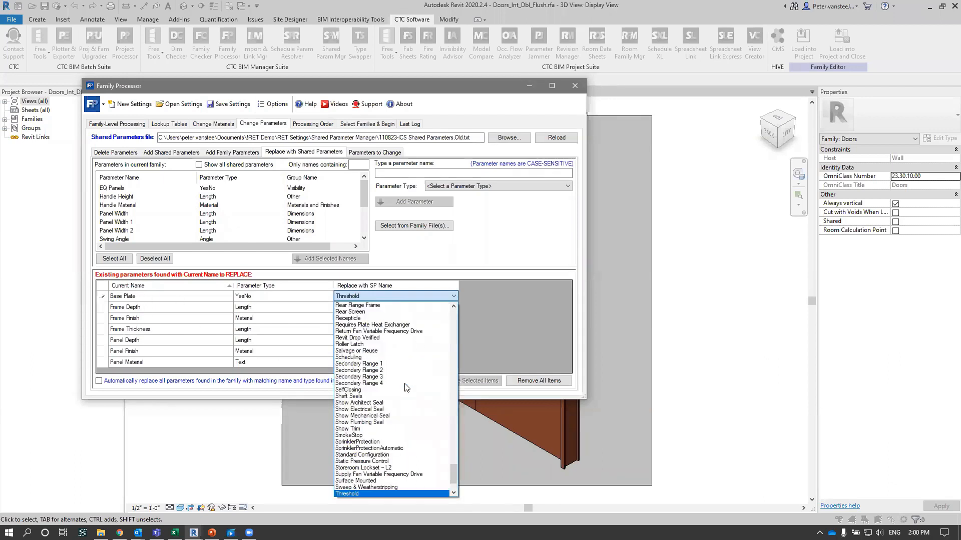
{"action": "scroll", "coordinate": [396, 410], "scroll_direction": "down", "scroll_amount": 2}
{"action": "left_click", "coordinate": [370, 446]}
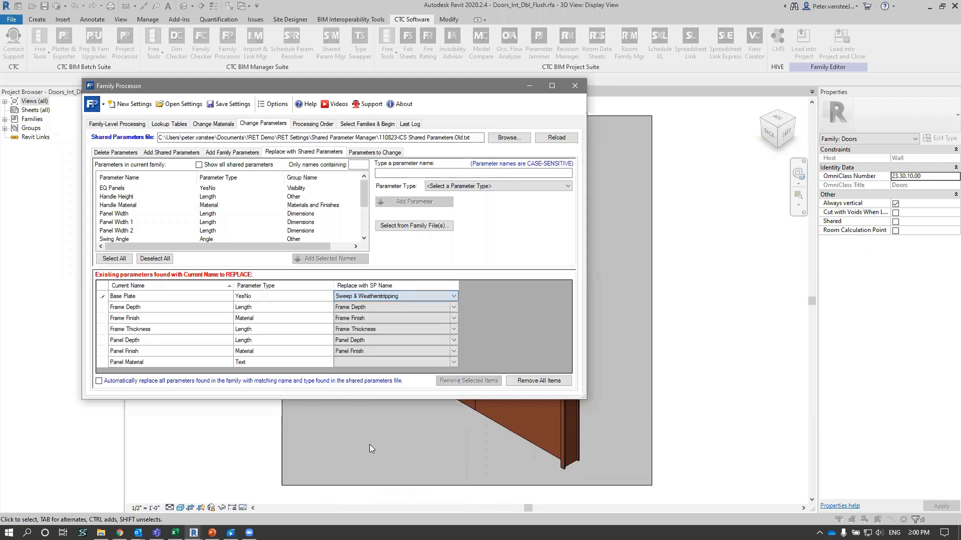
{"action": "left_click", "coordinate": [390, 296]}
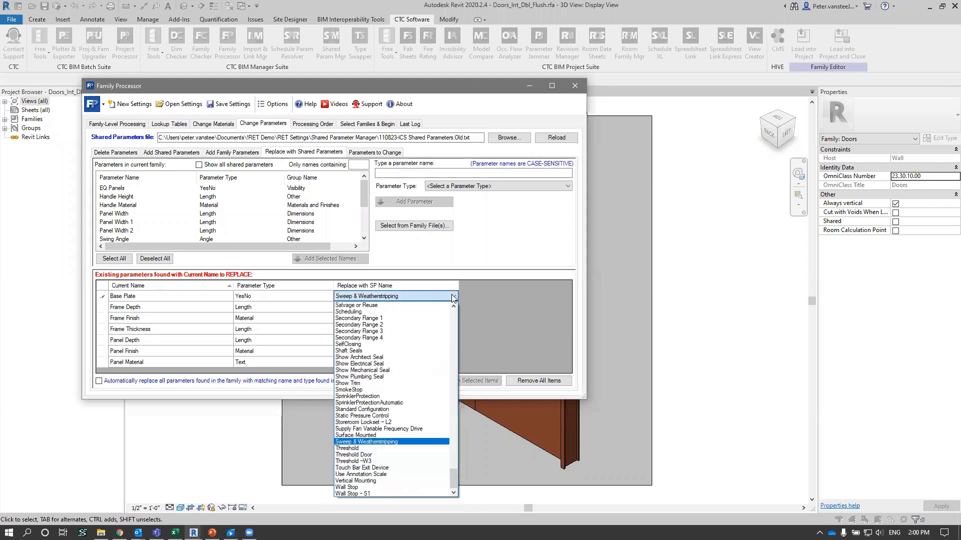
{"action": "left_click", "coordinate": [372, 449]}
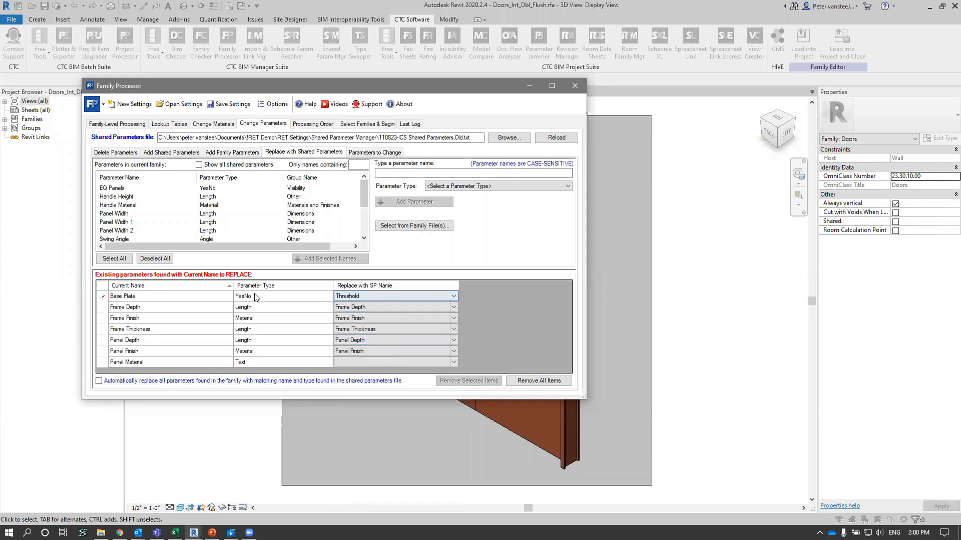
{"action": "left_click", "coordinate": [161, 298]}
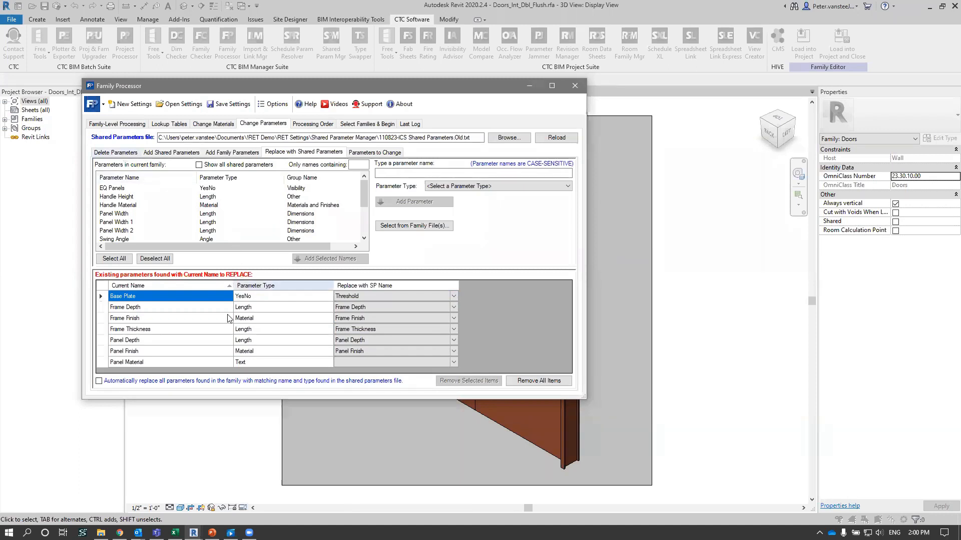
- Review the family-level, lookup table and material settings, and return to the parameter replacement list
{"action": "left_click", "coordinate": [188, 361]}
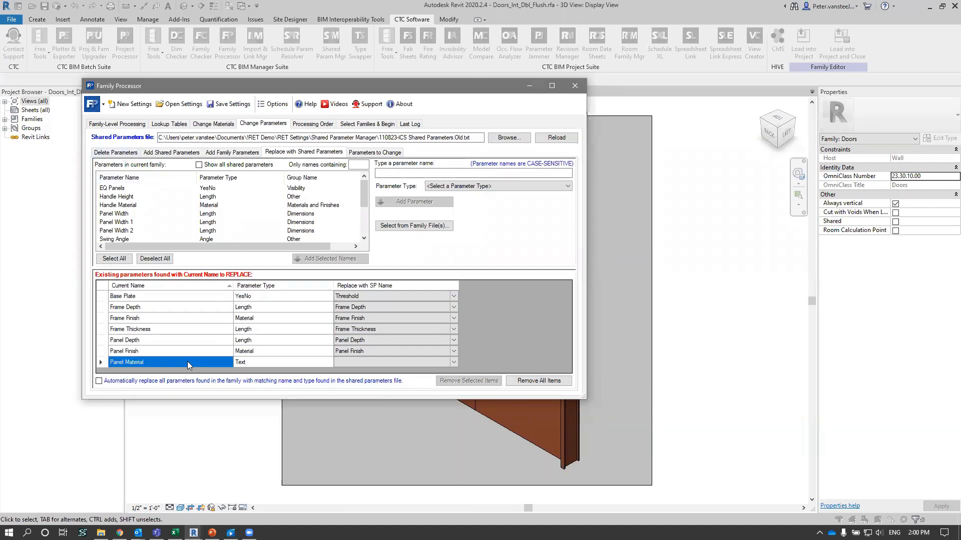
{"action": "left_click", "coordinate": [117, 127]}
{"action": "left_click", "coordinate": [170, 125]}
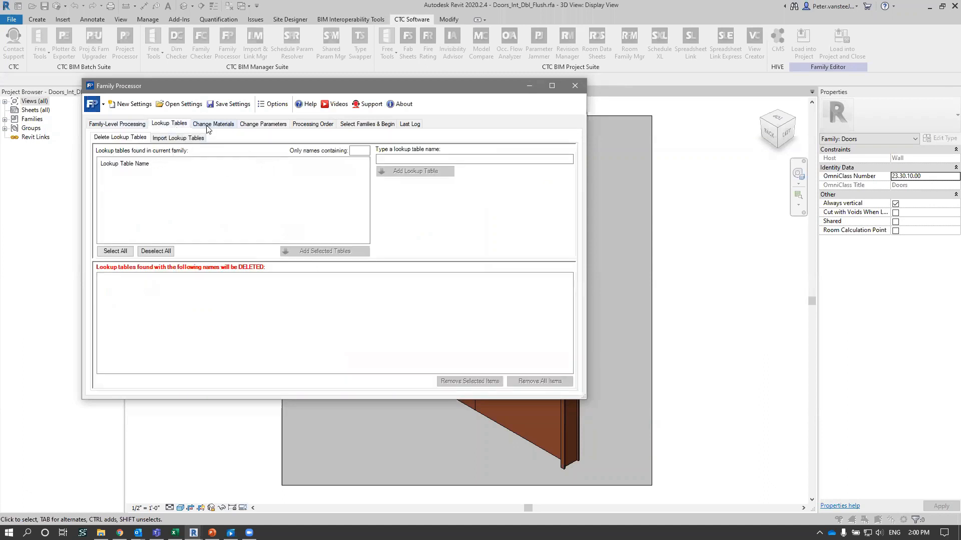
{"action": "left_click", "coordinate": [210, 125]}
{"action": "left_click", "coordinate": [255, 127]}
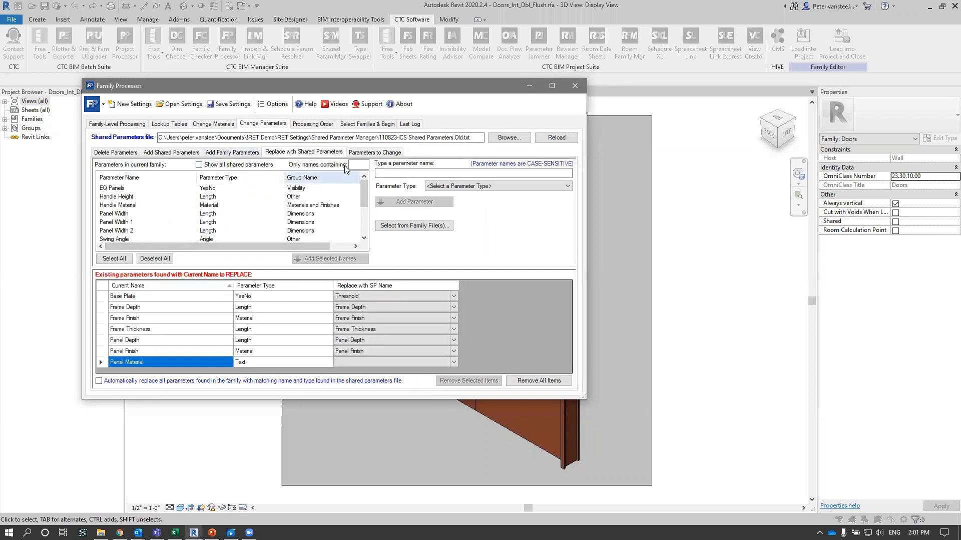
- Examine the processing order, including the delete and import entries for lookup tables and the Delete Materials entry
{"action": "left_click", "coordinate": [310, 125]}
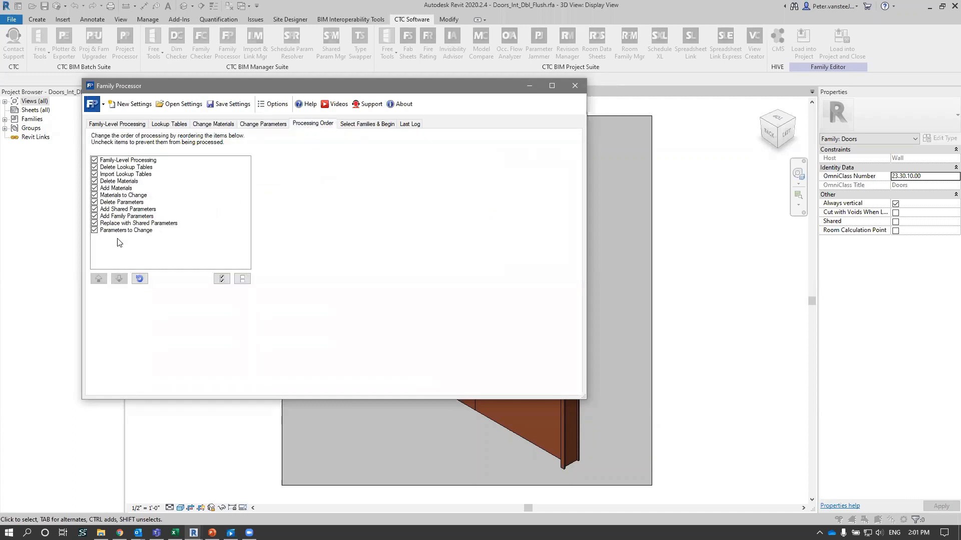
{"action": "left_click", "coordinate": [116, 181]}
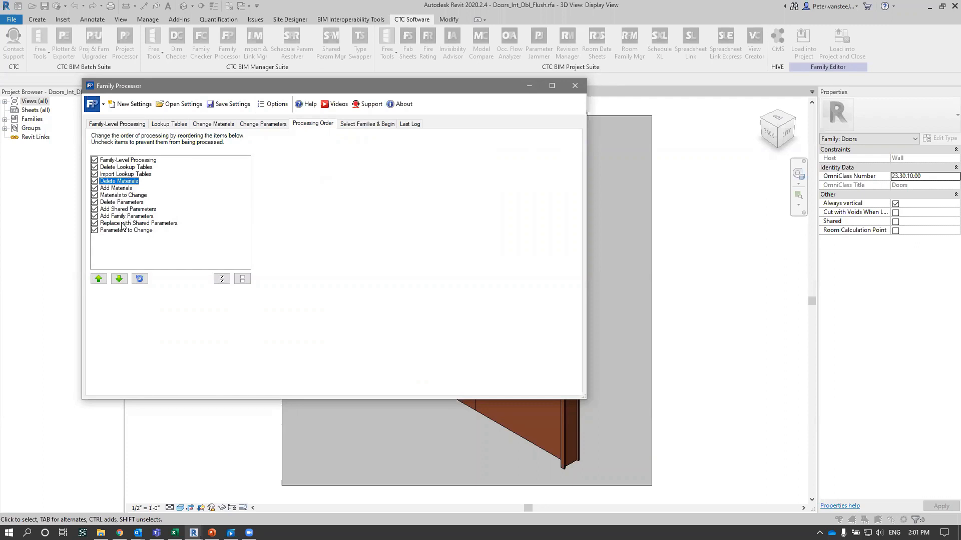
{"action": "left_click", "coordinate": [126, 169]}
{"action": "left_click", "coordinate": [120, 175]}
{"action": "left_click", "coordinate": [108, 169]}
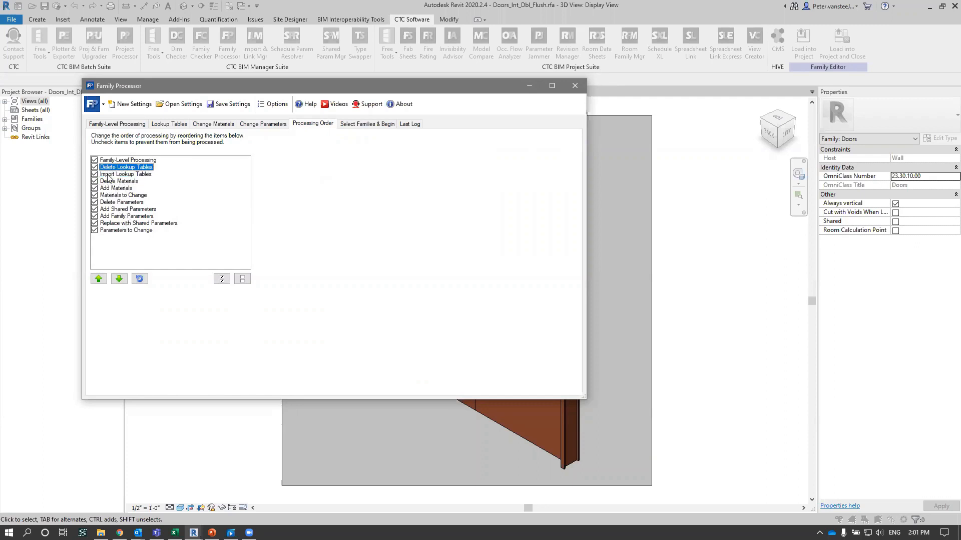
{"action": "left_click", "coordinate": [127, 175]}
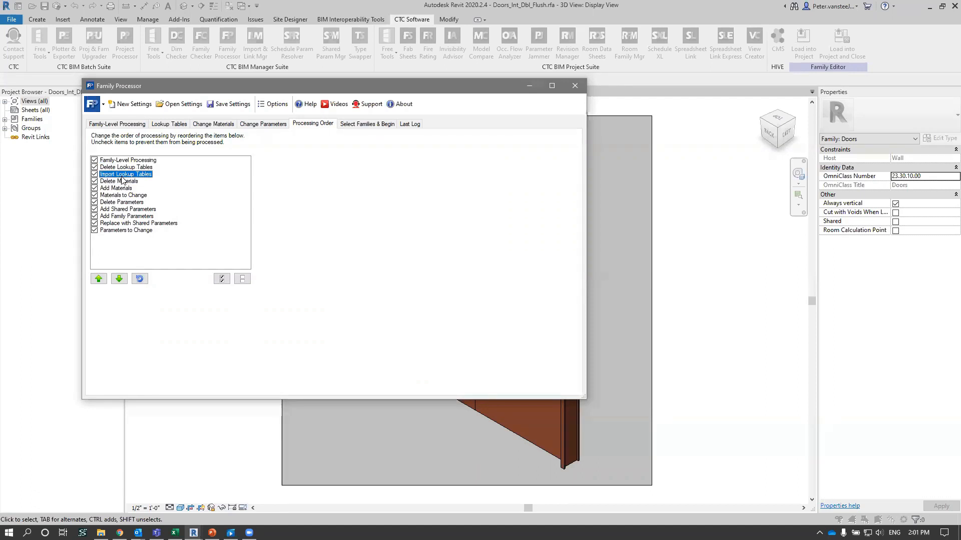
{"action": "left_click", "coordinate": [125, 168]}
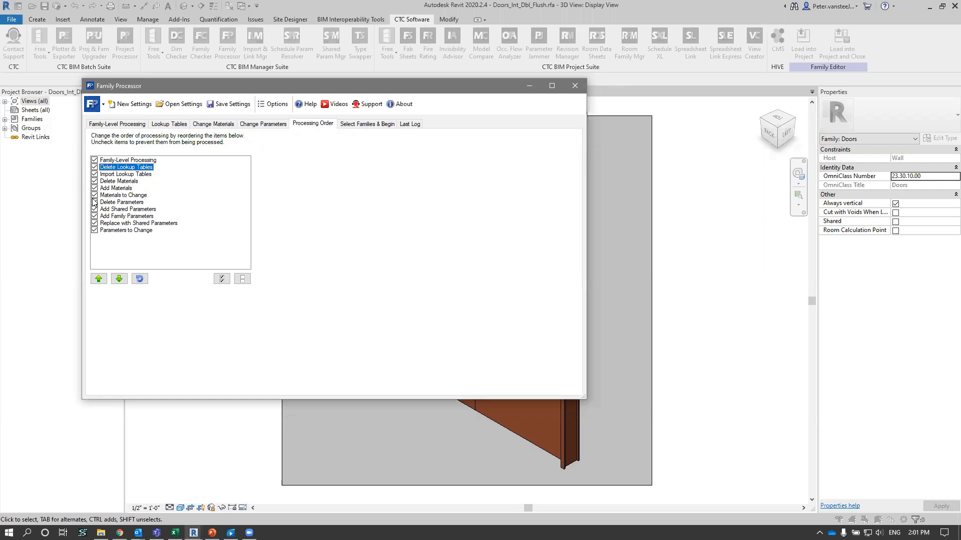
{"action": "left_click", "coordinate": [94, 182]}
- Compare the processing options for the current family file with those for multiple family files
{"action": "left_click", "coordinate": [368, 124]}
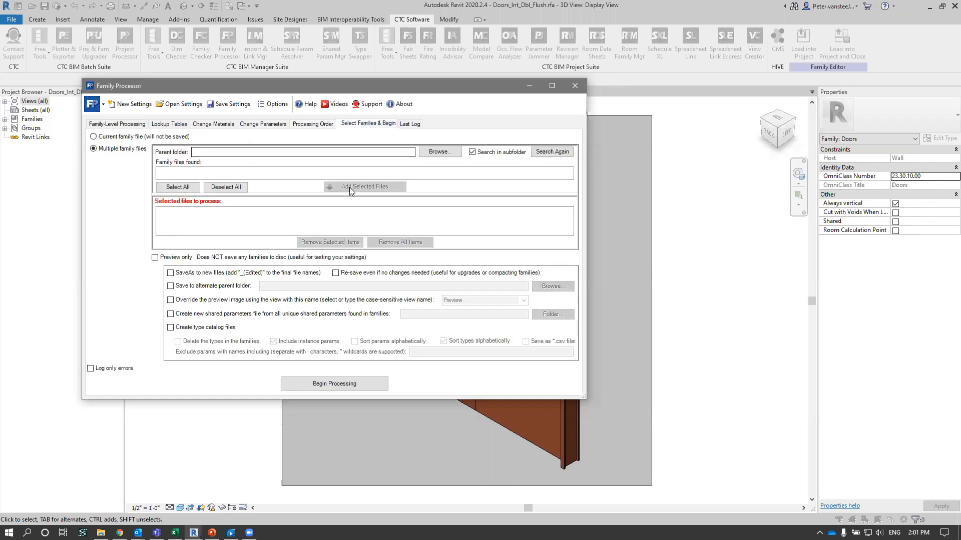
{"action": "left_click", "coordinate": [112, 137]}
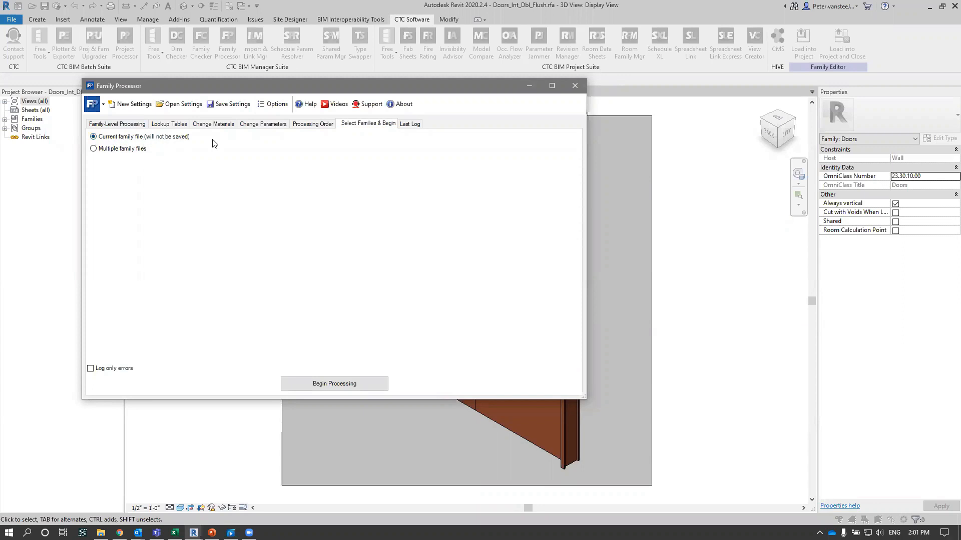
{"action": "left_click", "coordinate": [112, 150]}
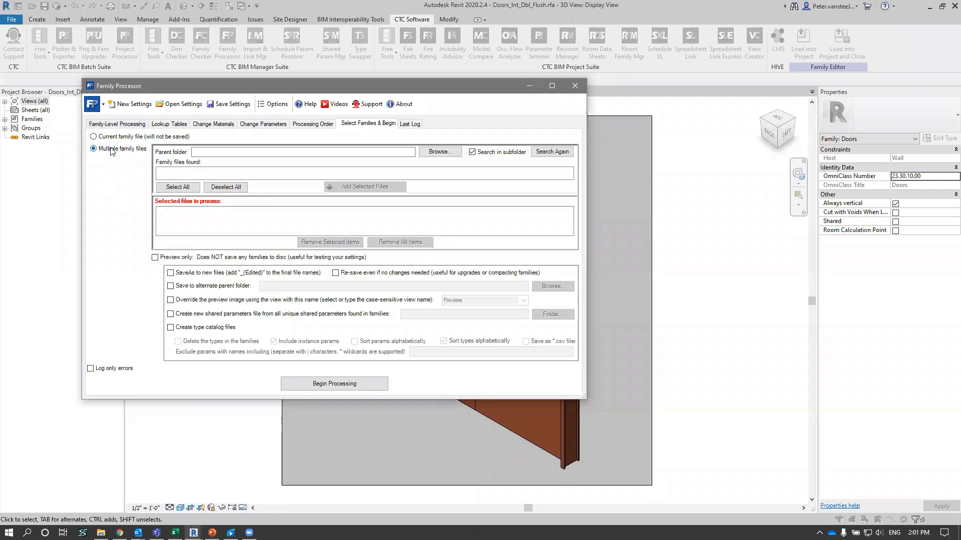
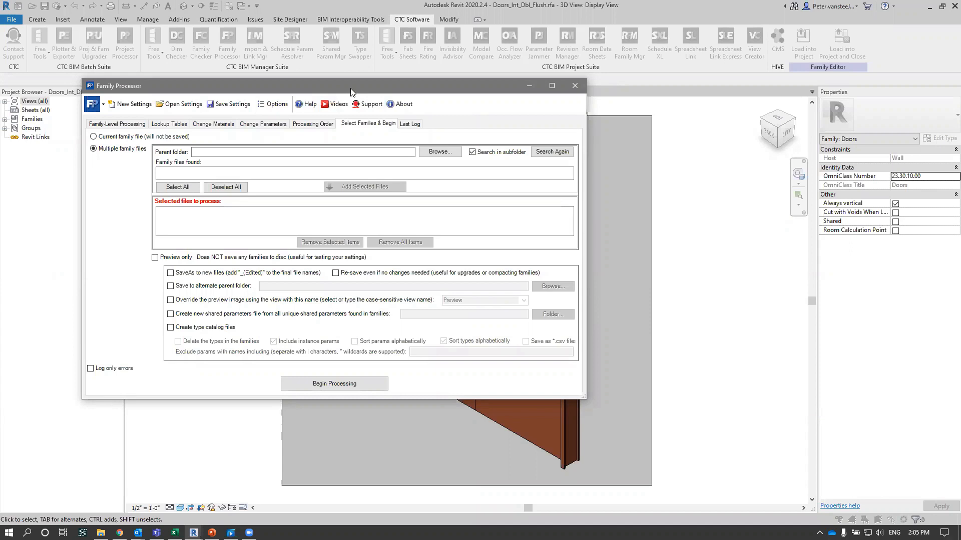
- View the Family Processor's product and version information, and close it again
{"action": "left_click_drag", "start_coordinate": [352, 91], "coordinate": [422, 126]}
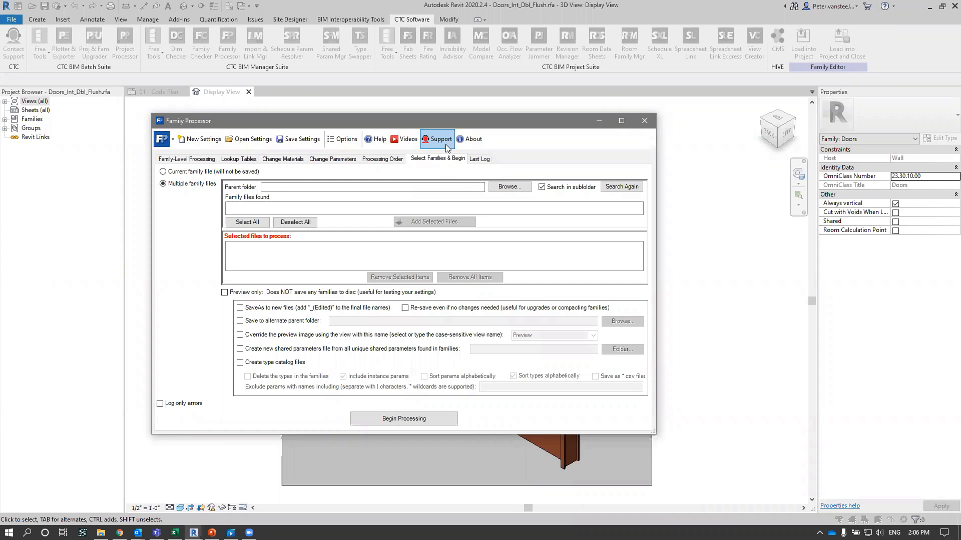
{"action": "left_click", "coordinate": [474, 145]}
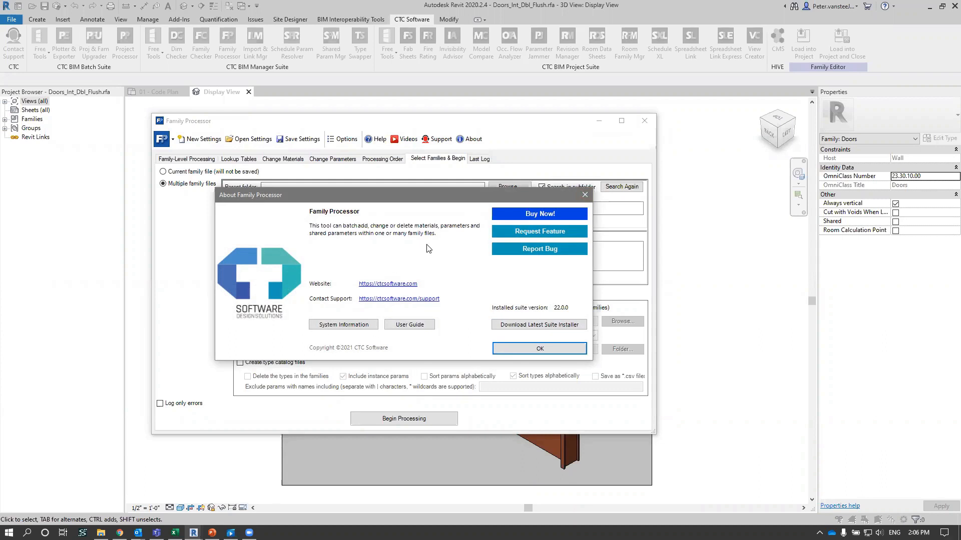
{"action": "left_click", "coordinate": [583, 196]}
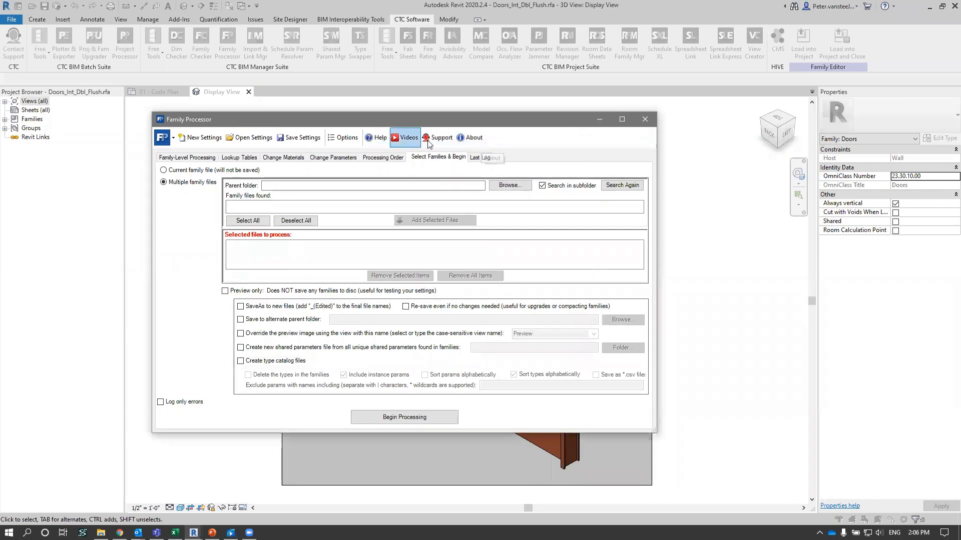
- Close the Family Processor and the Doors_Int_Dbl_Flush family, and dismiss the project save reminder without saving
{"action": "left_click", "coordinate": [645, 120]}
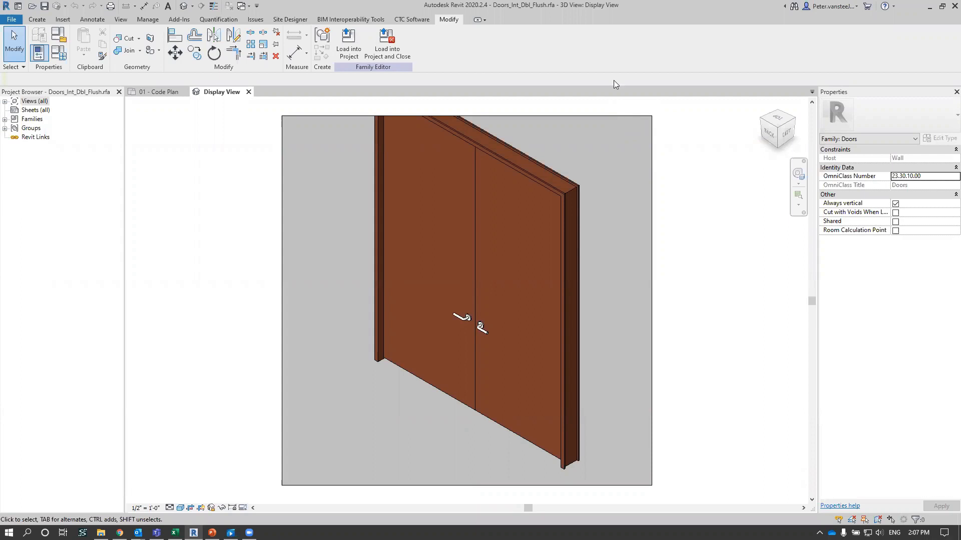
{"action": "left_click", "coordinate": [248, 92]}
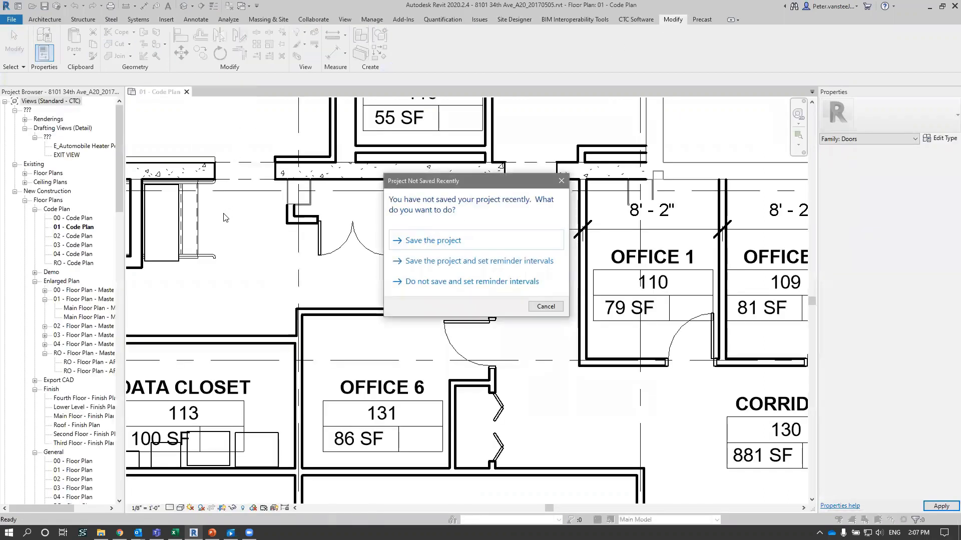
{"action": "left_click", "coordinate": [546, 306]}
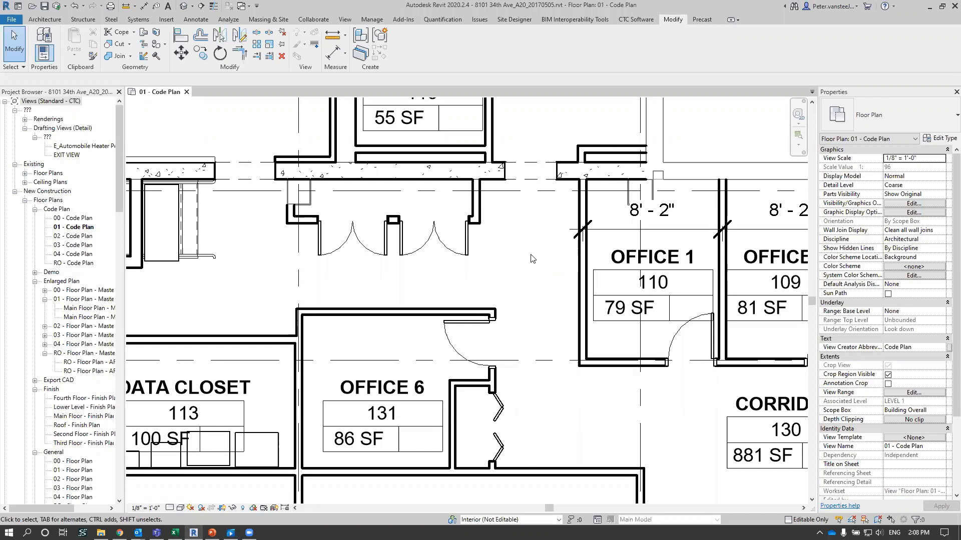
- Open the HIVE CMS content manager over the 01 - Code Plan view
{"action": "left_click", "coordinate": [639, 20]}
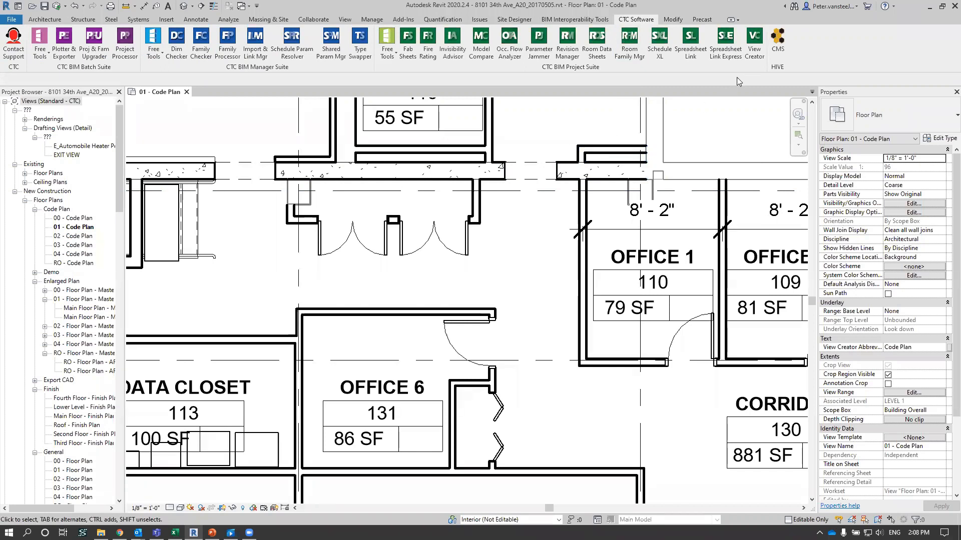
{"action": "left_click", "coordinate": [783, 41]}
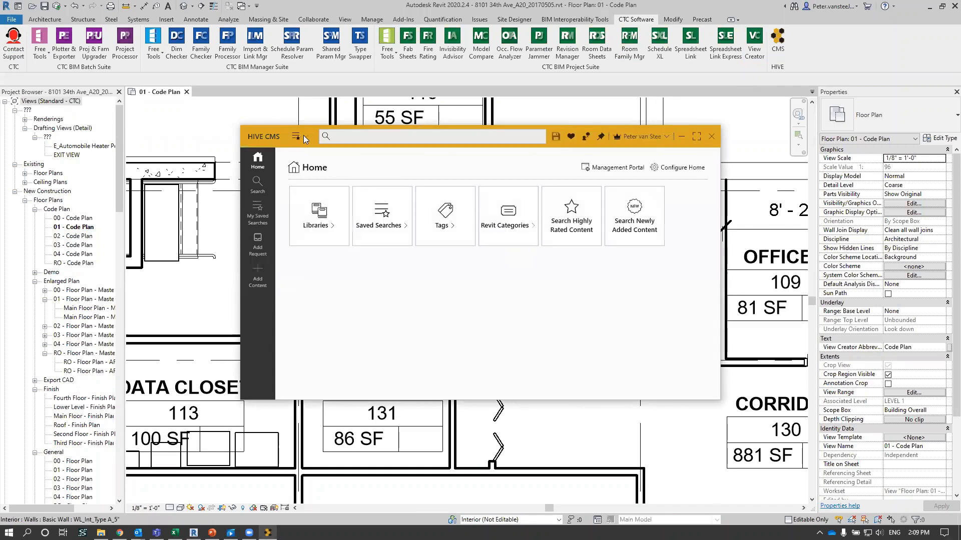
{"action": "left_click_drag", "start_coordinate": [303, 136], "coordinate": [315, 117]}
{"action": "left_click", "coordinate": [388, 120]}
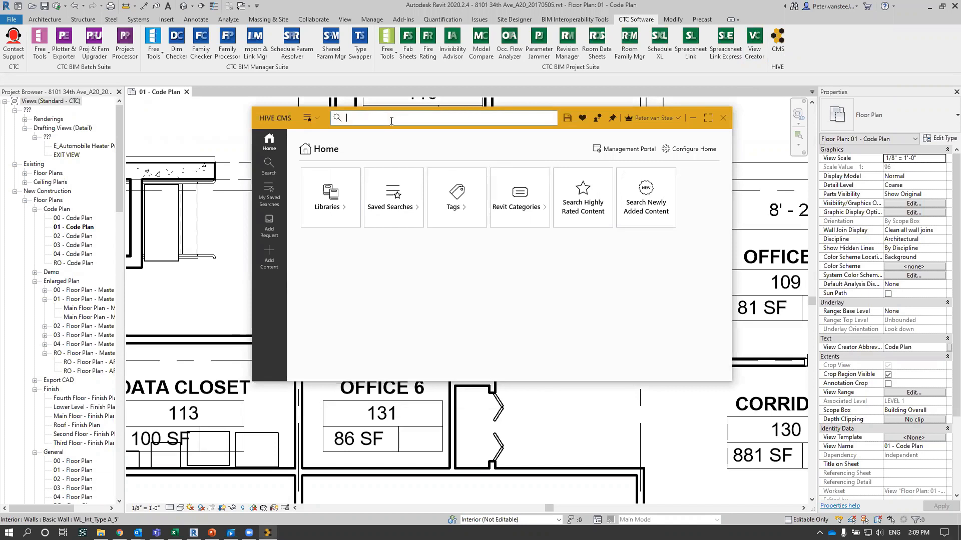
- Browse the content libraries available in HIVE CMS
{"action": "left_click", "coordinate": [349, 218]}
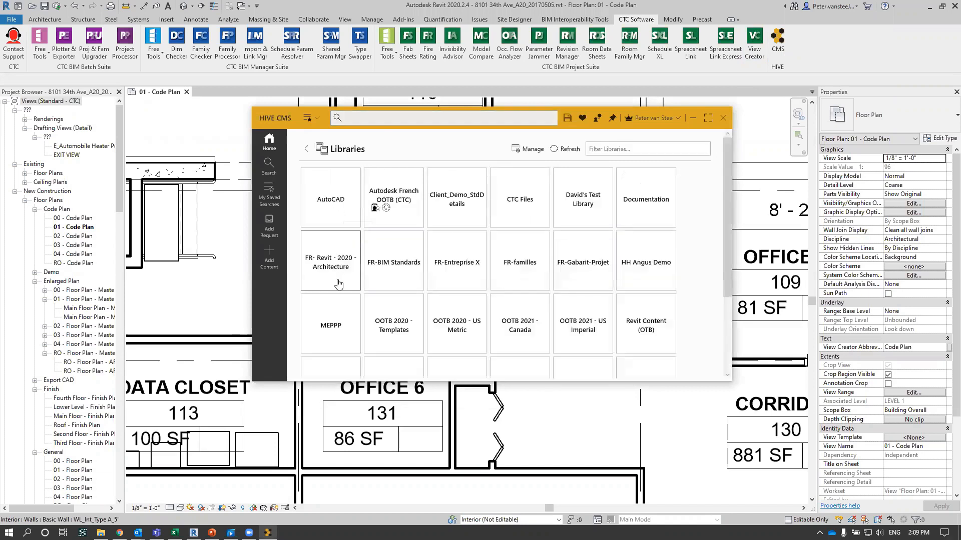
{"action": "scroll", "coordinate": [685, 315], "scroll_direction": "down", "scroll_amount": 1}
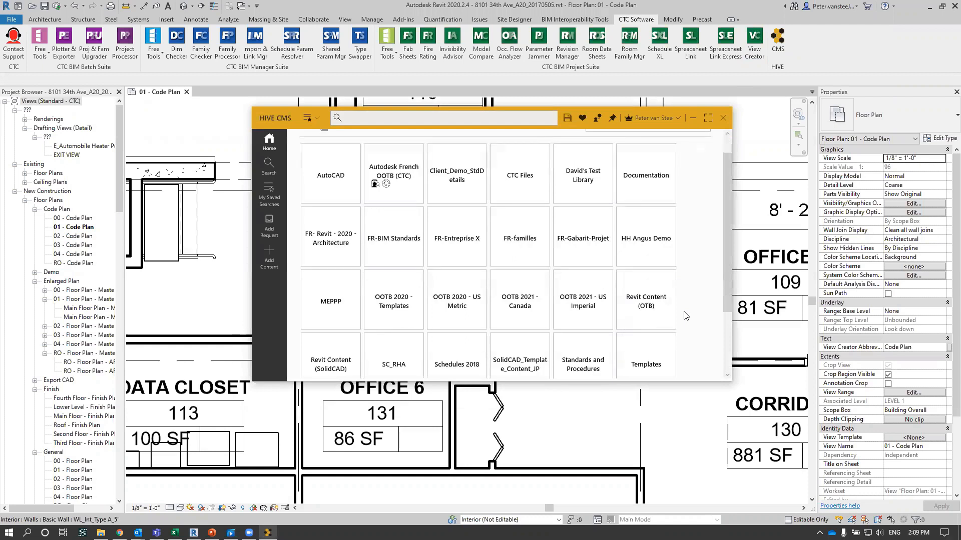
{"action": "scroll", "coordinate": [685, 315], "scroll_direction": "down", "scroll_amount": 3}
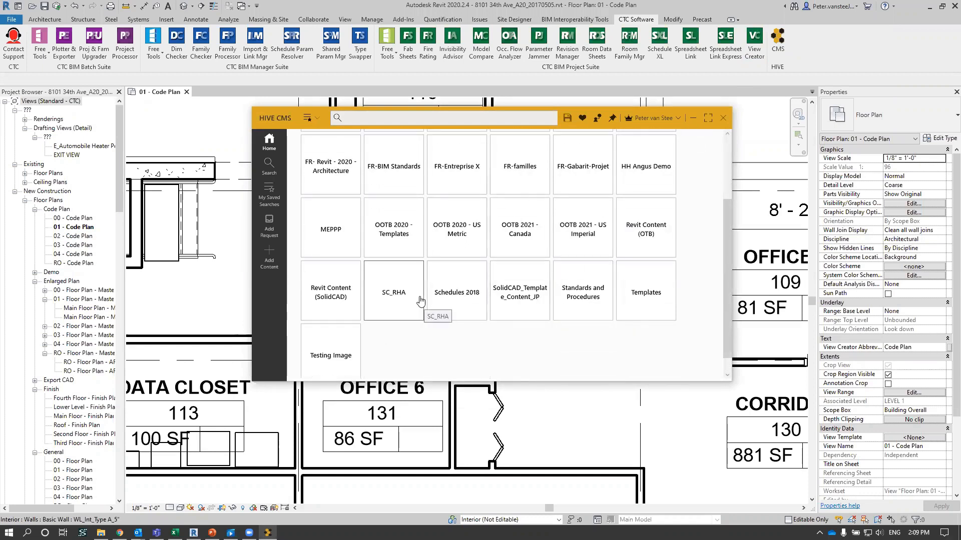
{"action": "scroll", "coordinate": [521, 295], "scroll_direction": "up", "scroll_amount": 4}
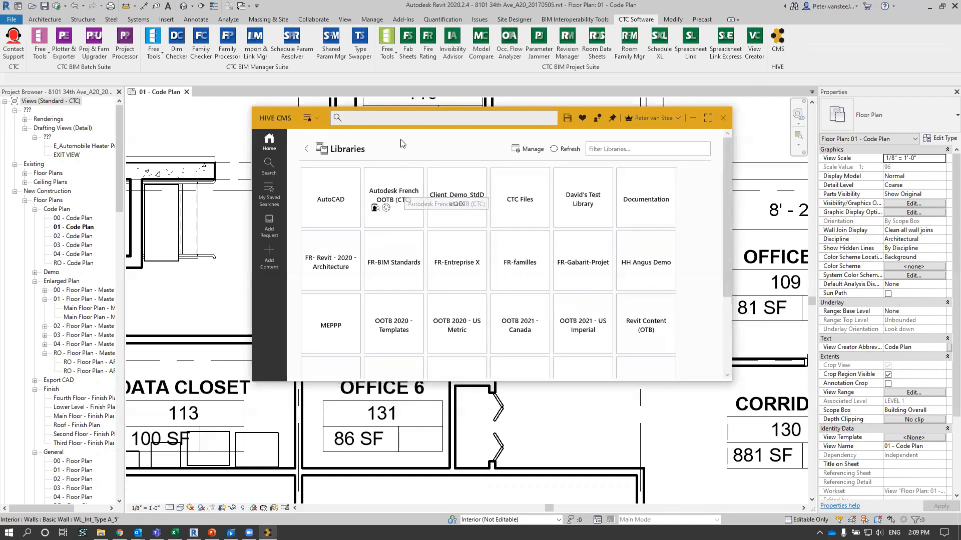
- Search the HIVE content for "type a"
{"action": "left_click", "coordinate": [399, 120]}
{"action": "type", "text": "type a"}
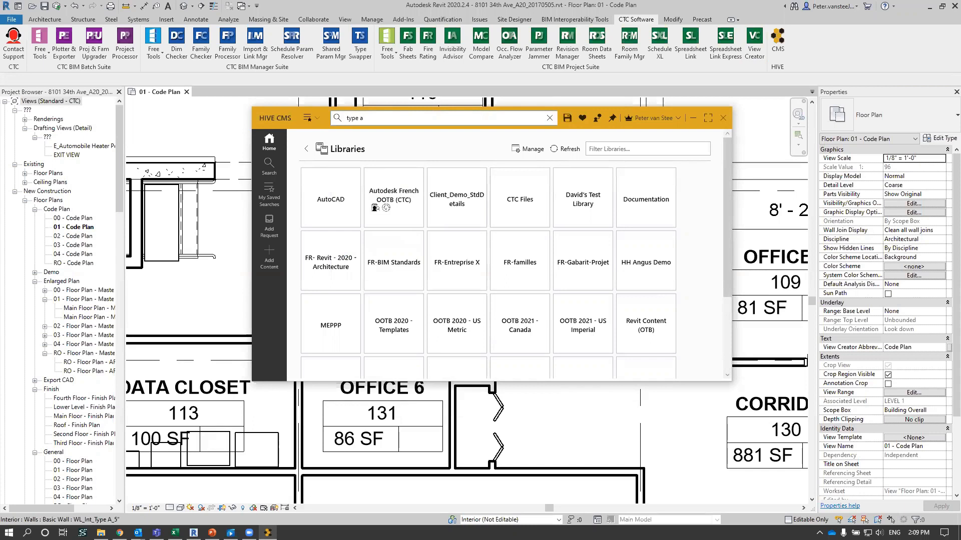
{"action": "key", "text": "Return"}
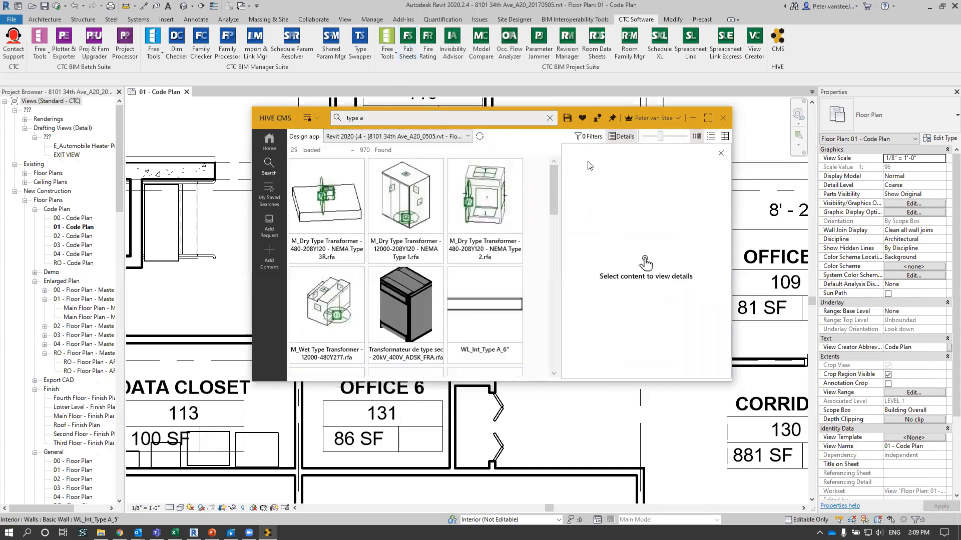
- Filter the search to the Revit Content (SolidCAD) library
{"action": "left_click", "coordinate": [590, 137]}
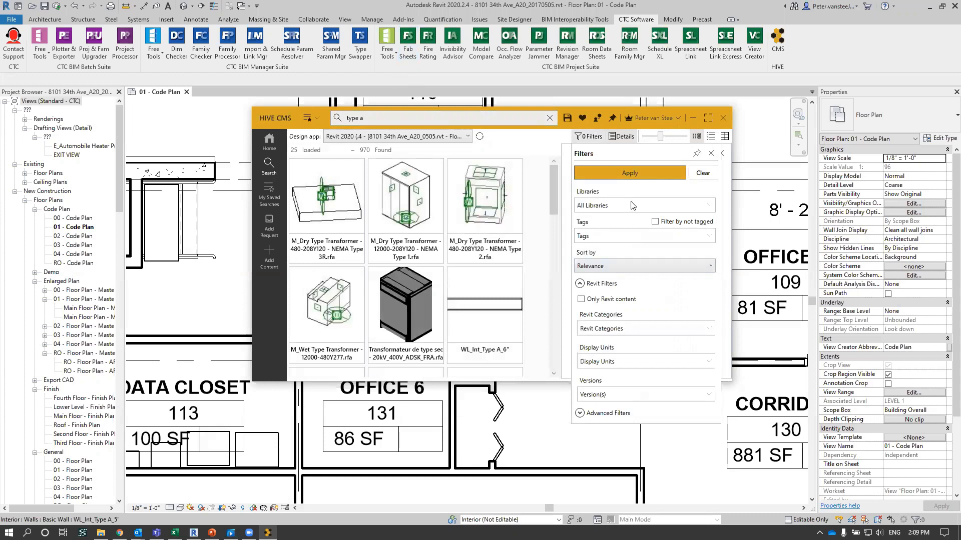
{"action": "left_click", "coordinate": [633, 205]}
{"action": "scroll", "coordinate": [646, 325], "scroll_direction": "down", "scroll_amount": 5}
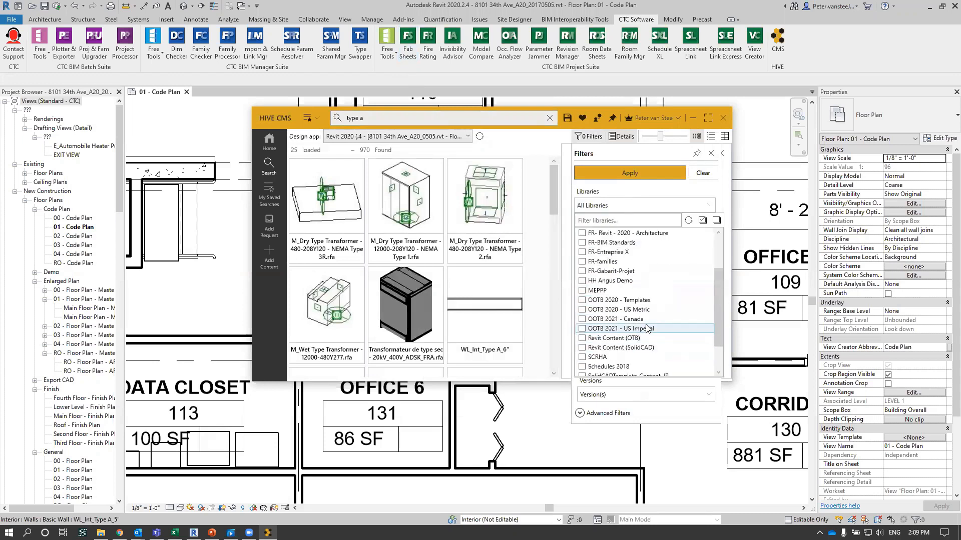
{"action": "scroll", "coordinate": [646, 328], "scroll_direction": "down", "scroll_amount": 1}
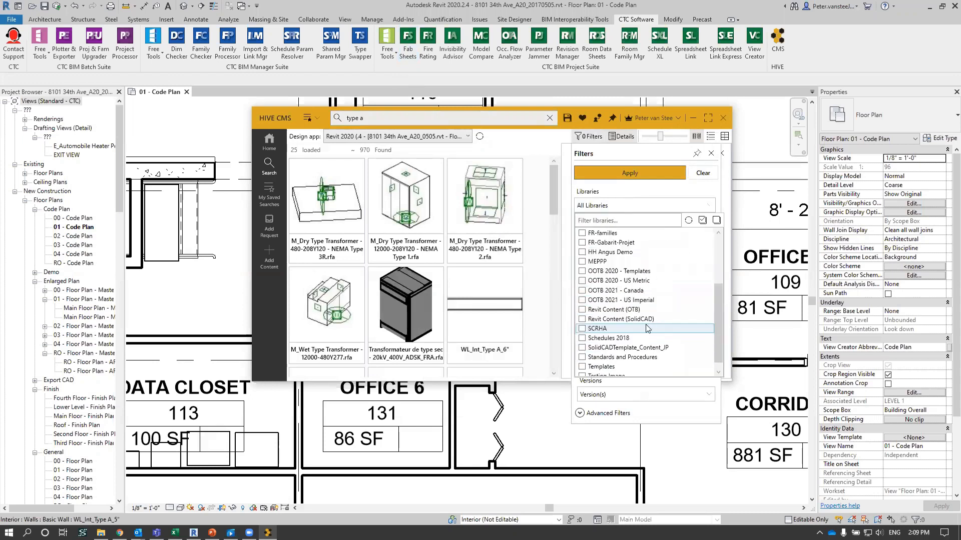
{"action": "left_click", "coordinate": [581, 320]}
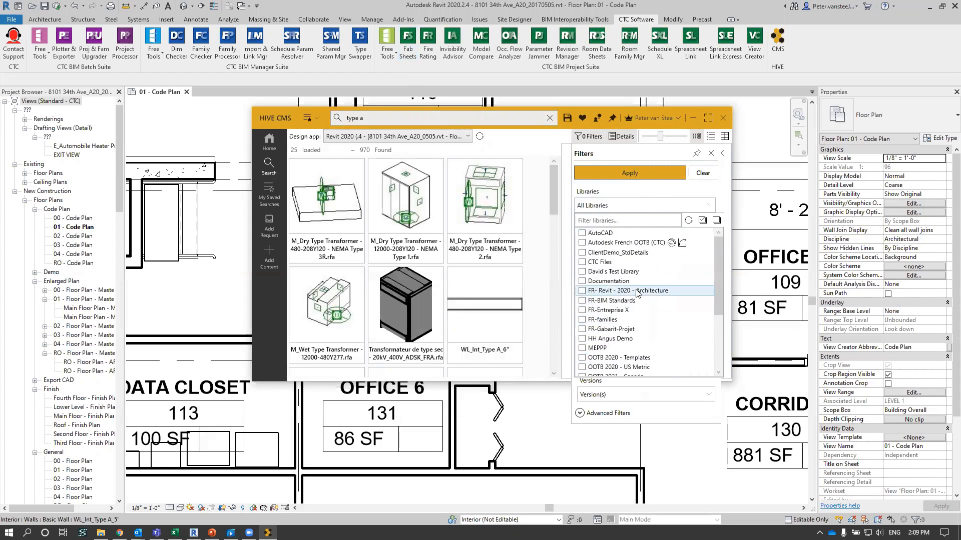
{"action": "scroll", "coordinate": [626, 290], "scroll_direction": "up", "scroll_amount": 3}
{"action": "scroll", "coordinate": [620, 247], "scroll_direction": "down", "scroll_amount": 3}
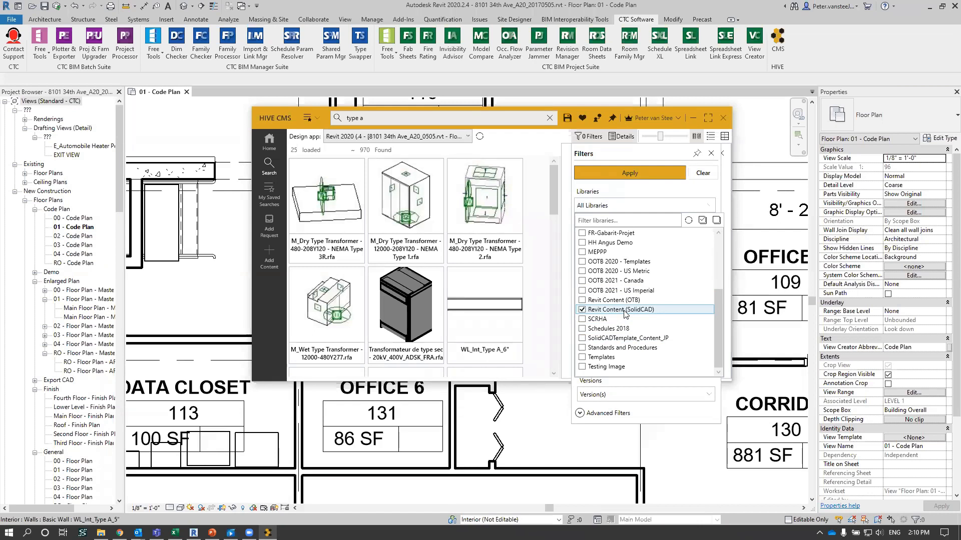
{"action": "left_click", "coordinate": [644, 172]}
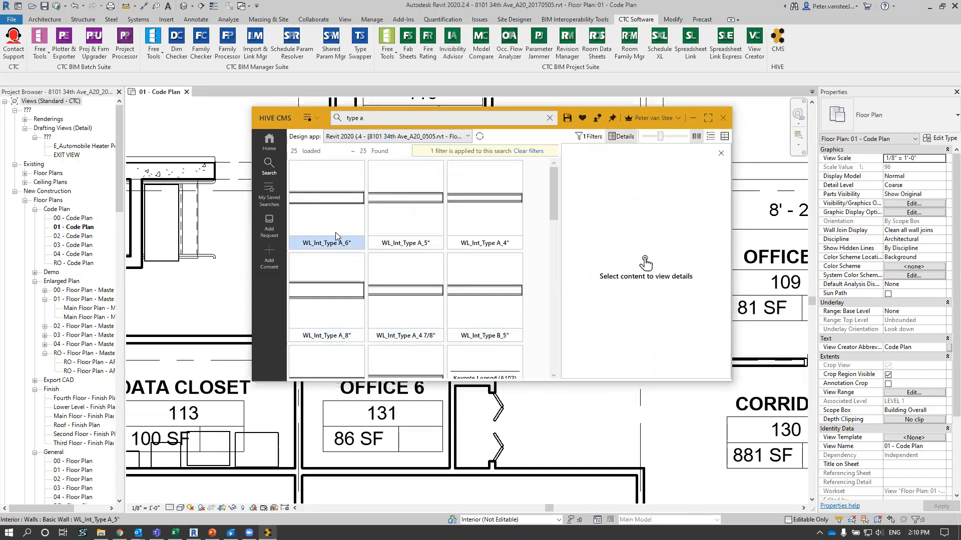
- Browse the filtered results, from the interior wall types to the keynote legends and table families
{"action": "scroll", "coordinate": [395, 285], "scroll_direction": "down", "scroll_amount": 5}
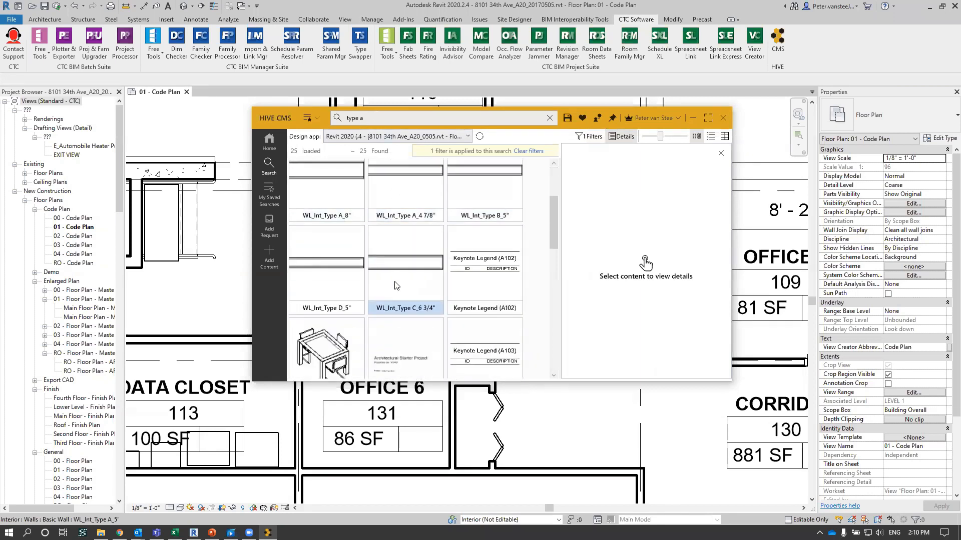
{"action": "scroll", "coordinate": [407, 249], "scroll_direction": "up", "scroll_amount": 3}
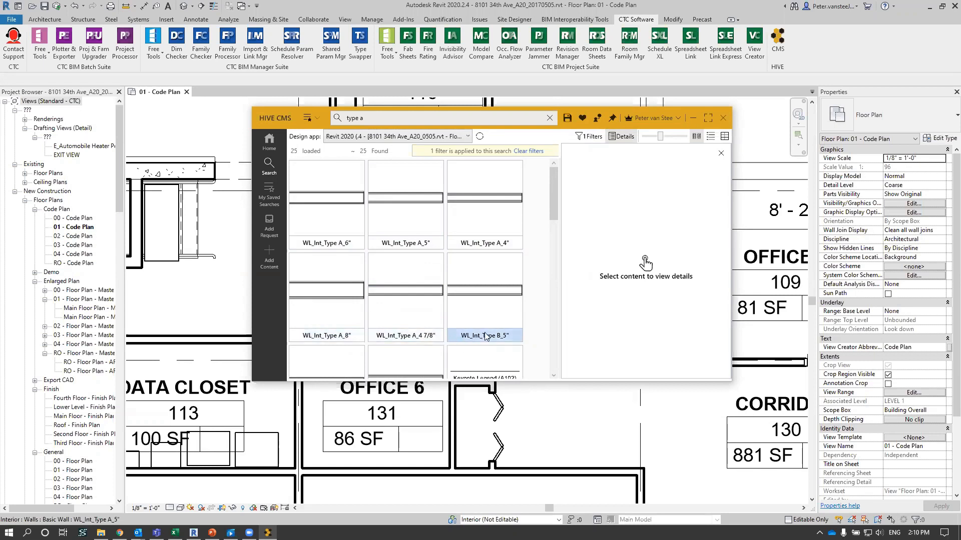
{"action": "scroll", "coordinate": [481, 317], "scroll_direction": "down", "scroll_amount": 3}
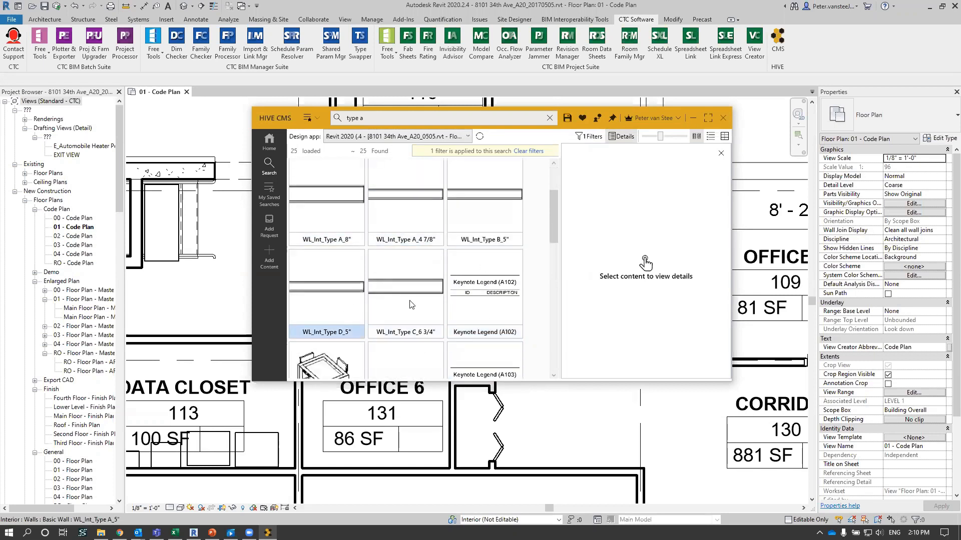
{"action": "scroll", "coordinate": [410, 300], "scroll_direction": "down", "scroll_amount": 2}
{"action": "scroll", "coordinate": [410, 304], "scroll_direction": "down", "scroll_amount": 1}
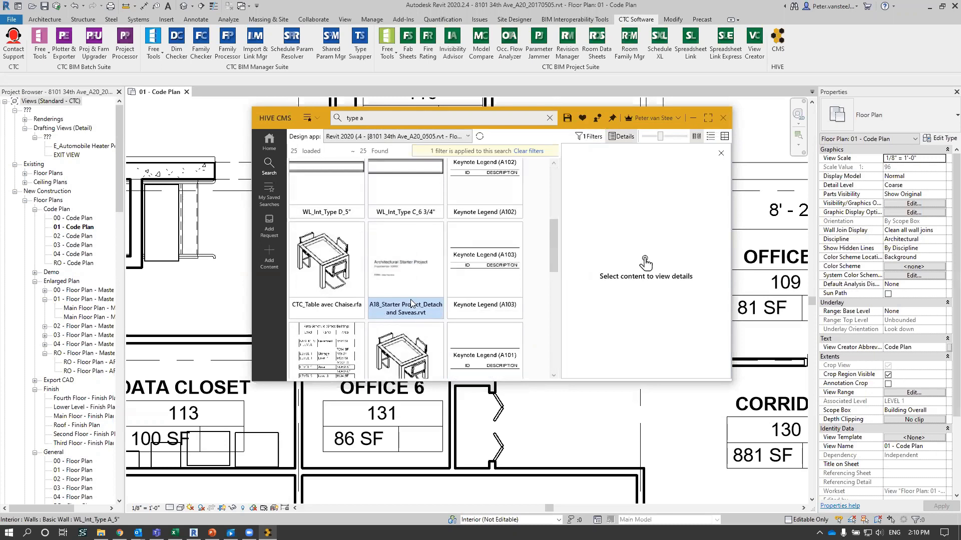
- Examine the content properties, Revit properties and family types of CTC_Table avec Chaise.rfa
{"action": "left_click", "coordinate": [311, 253]}
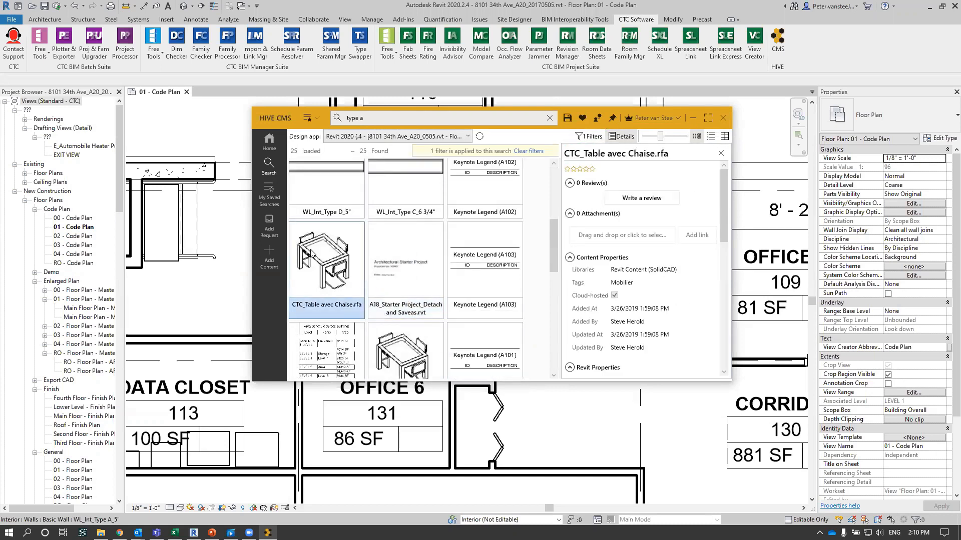
{"action": "scroll", "coordinate": [662, 309], "scroll_direction": "down", "scroll_amount": 3}
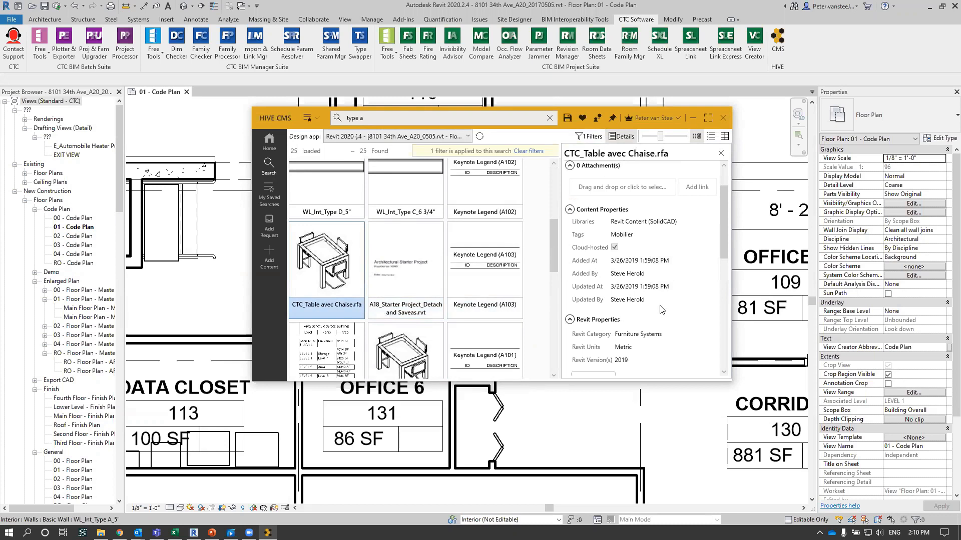
{"action": "scroll", "coordinate": [661, 309], "scroll_direction": "down", "scroll_amount": 4}
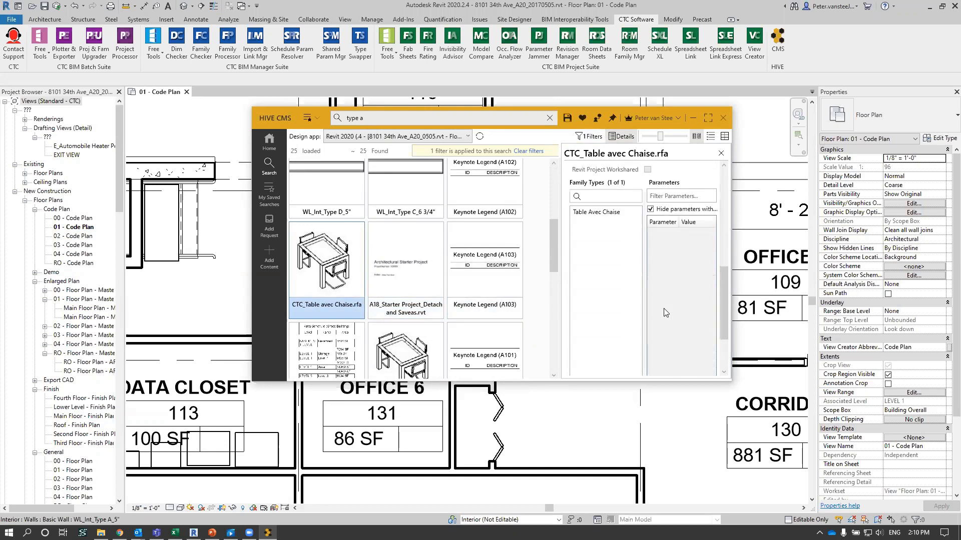
{"action": "scroll", "coordinate": [670, 250], "scroll_direction": "up", "scroll_amount": 5}
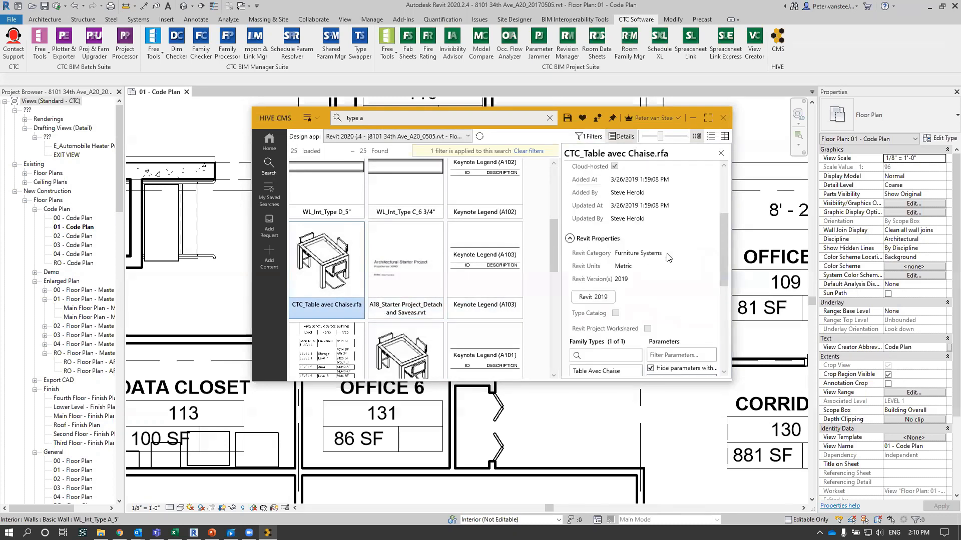
- Review the details of the A18_Starter Project_Detach and Saveas.rvt file and of CTC_Table avec Chaise No share.rfa
{"action": "left_click", "coordinate": [405, 258]}
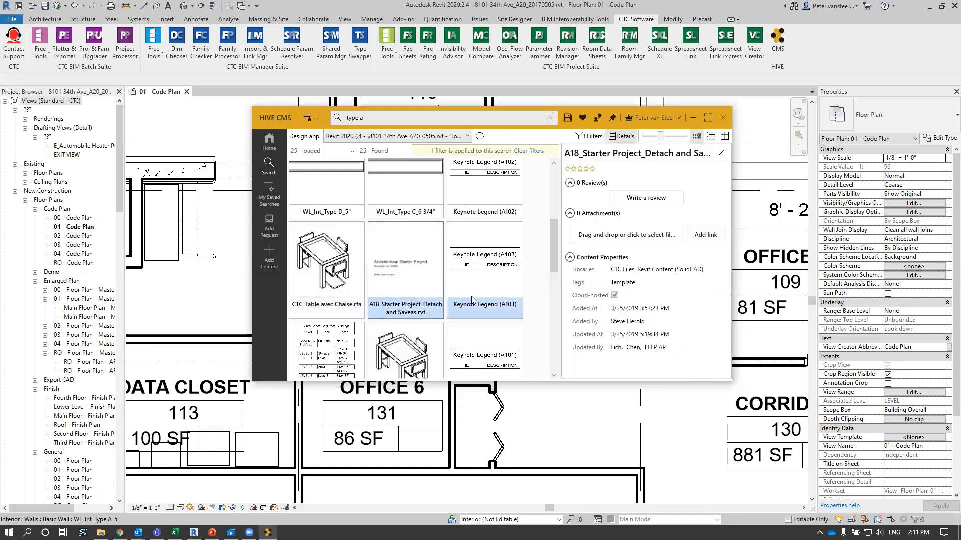
{"action": "left_click", "coordinate": [431, 341]}
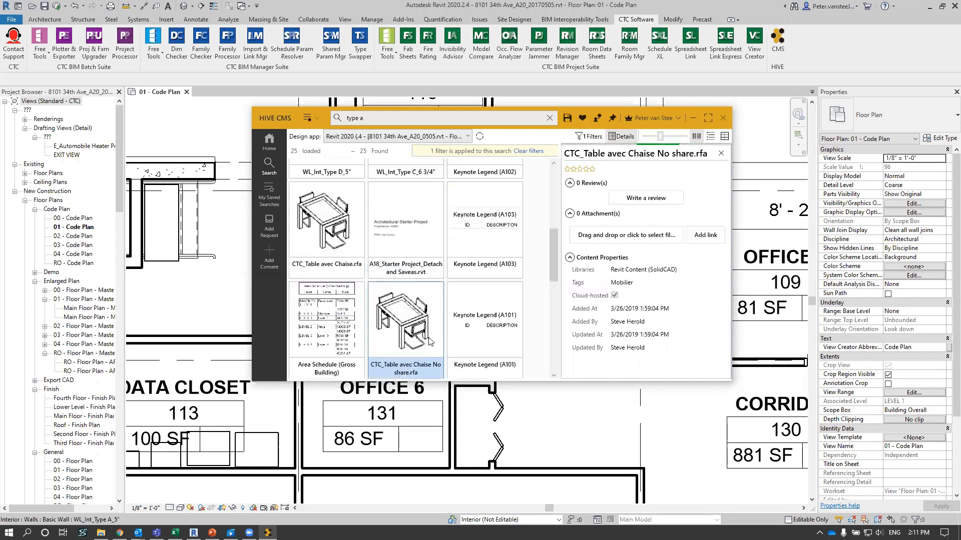
{"action": "scroll", "coordinate": [589, 314], "scroll_direction": "down", "scroll_amount": 3}
{"action": "scroll", "coordinate": [589, 313], "scroll_direction": "up", "scroll_amount": 1}
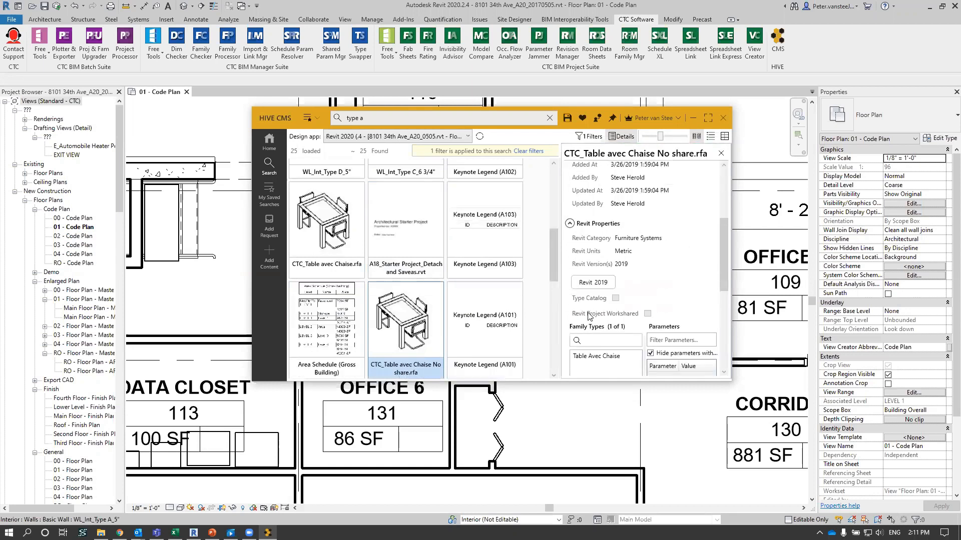
{"action": "scroll", "coordinate": [651, 300], "scroll_direction": "down", "scroll_amount": 2}
- Check the Revit properties of Area Schedule (Gross Building) and look through the ceiling, door and schedule results further down
{"action": "left_click", "coordinate": [344, 335]}
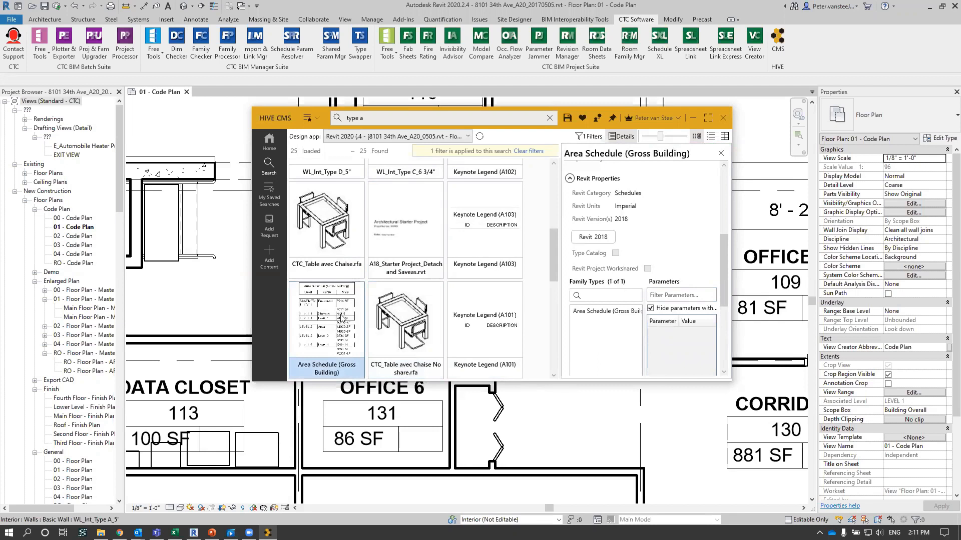
{"action": "scroll", "coordinate": [344, 315], "scroll_direction": "down", "scroll_amount": 1}
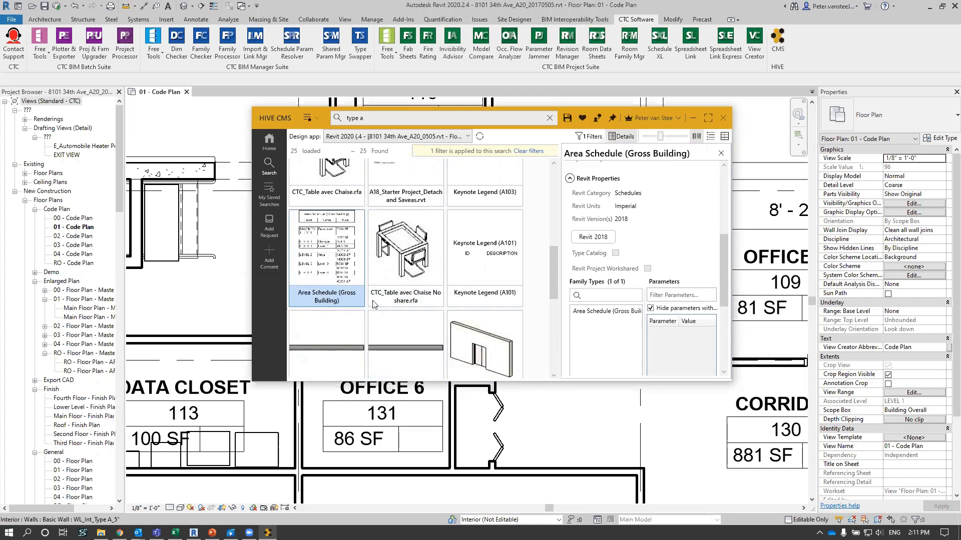
{"action": "scroll", "coordinate": [387, 294], "scroll_direction": "down", "scroll_amount": 1}
{"action": "scroll", "coordinate": [386, 293], "scroll_direction": "down", "scroll_amount": 1}
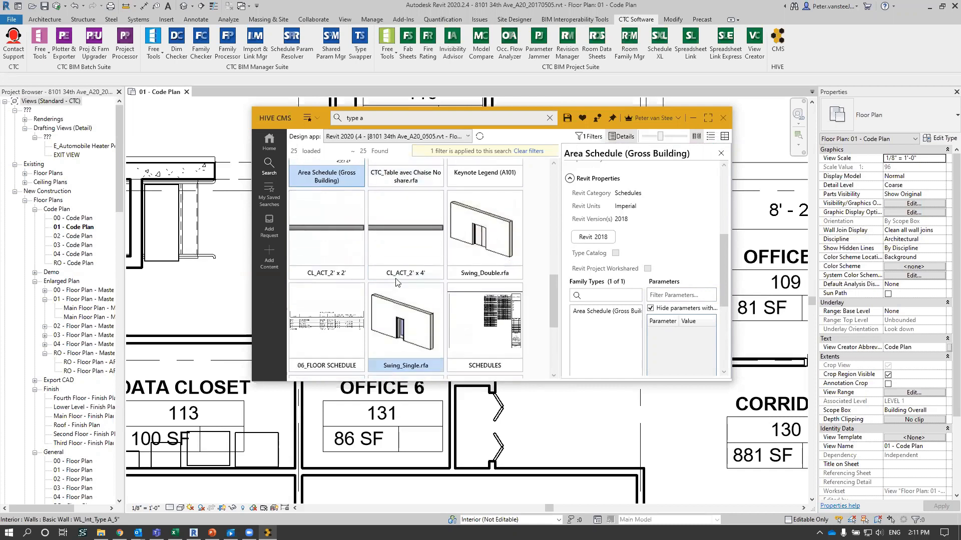
- Check the Revit properties and family types of Swing_Double.rfa and look through the schedule results further down
{"action": "left_click", "coordinate": [484, 237]}
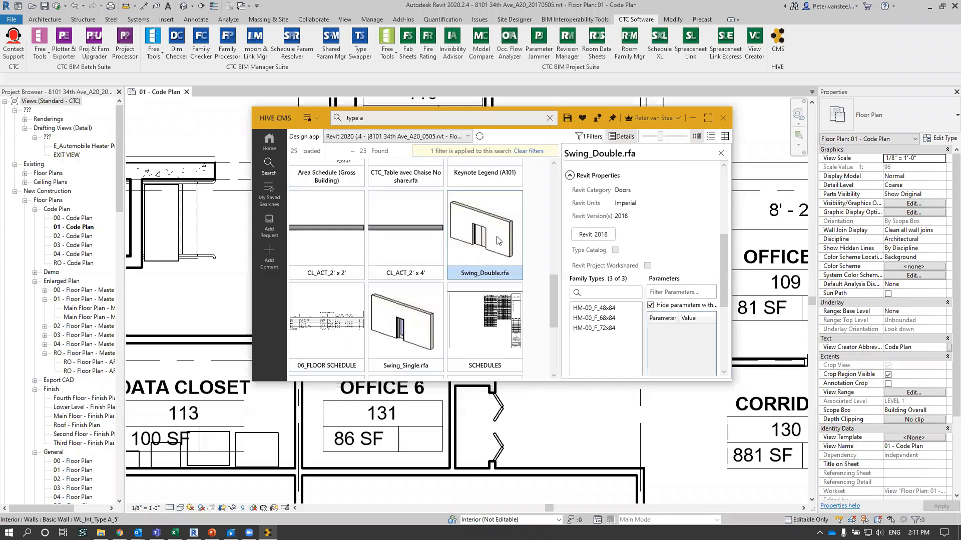
{"action": "scroll", "coordinate": [470, 241], "scroll_direction": "down", "scroll_amount": 3}
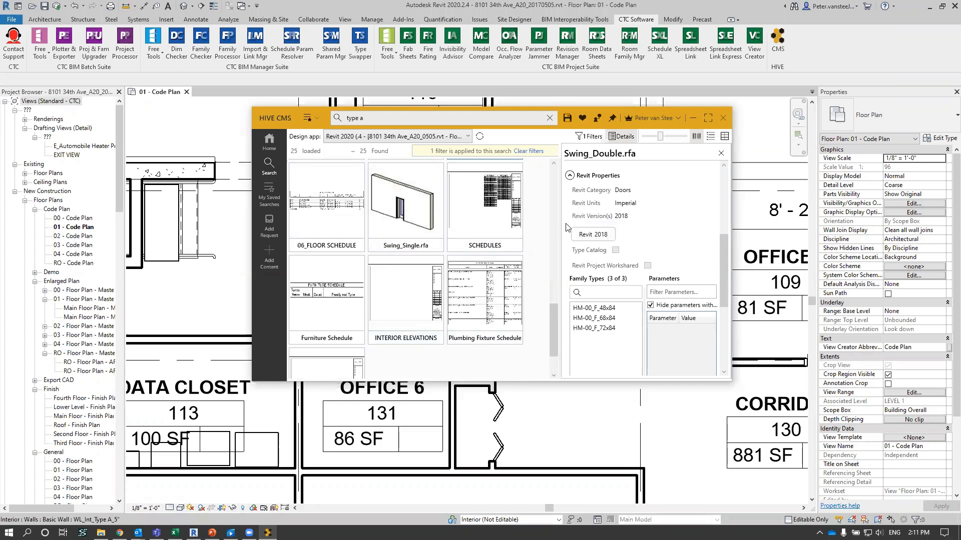
{"action": "scroll", "coordinate": [520, 246], "scroll_direction": "up", "scroll_amount": 6}
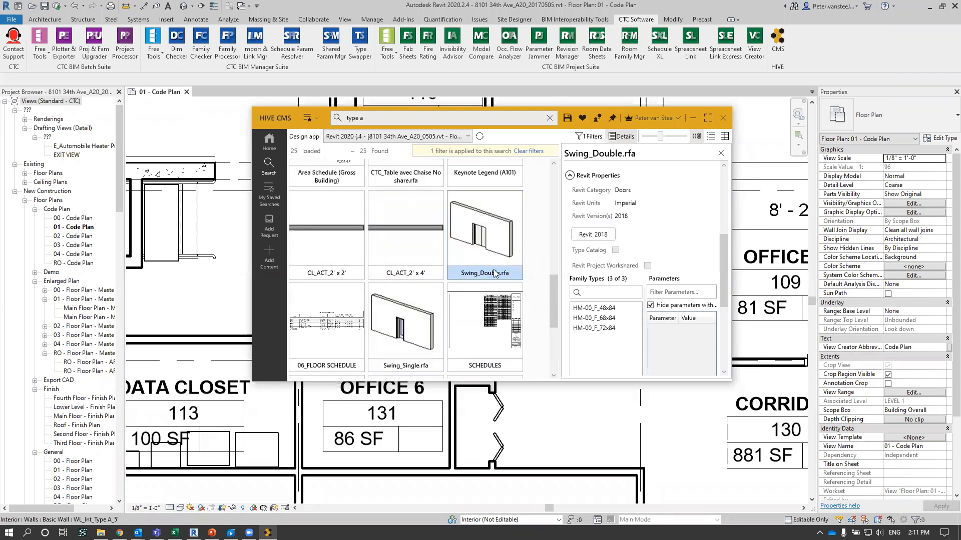
{"action": "scroll", "coordinate": [491, 274], "scroll_direction": "up", "scroll_amount": 3}
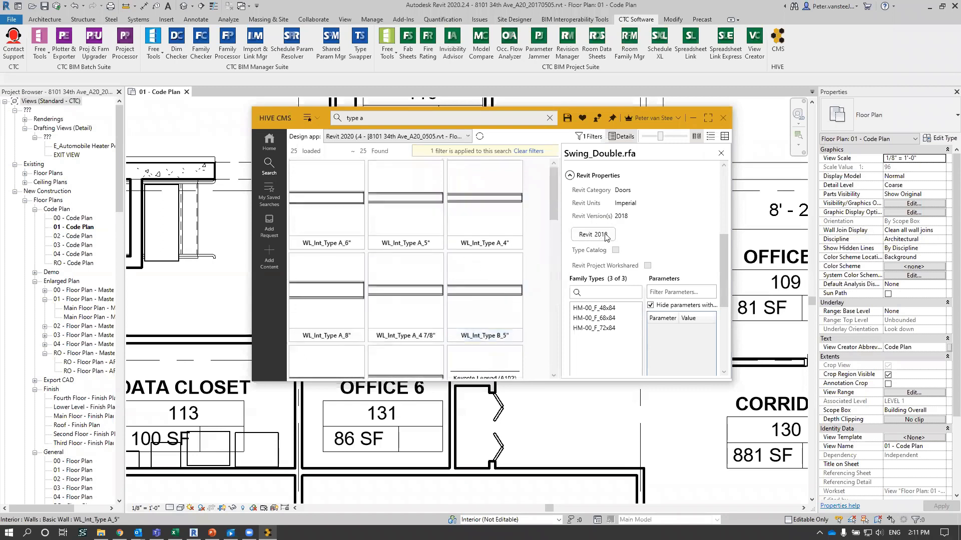
- Examine the type parameters of the WL_Int_Type A_4" wall, down to its Type Mark
{"action": "left_click", "coordinate": [520, 223]}
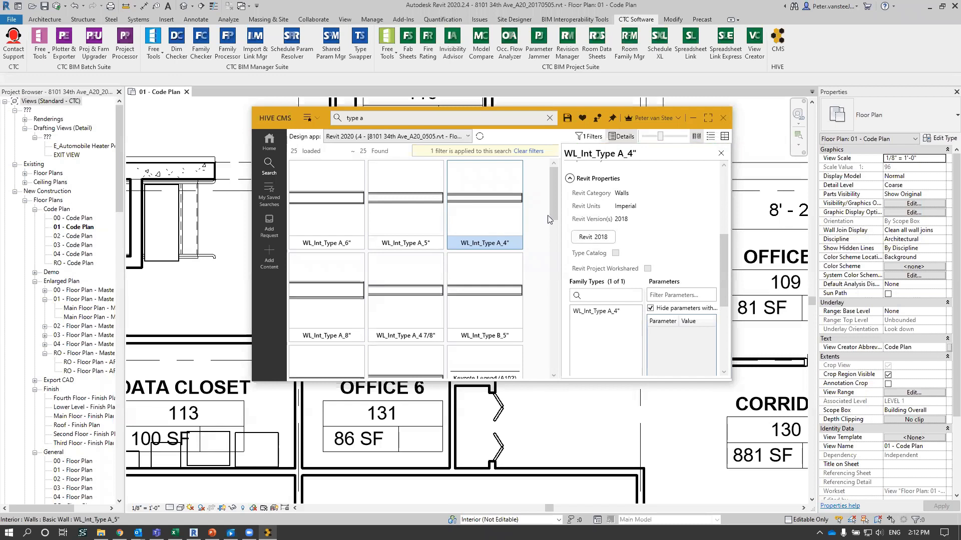
{"action": "left_click", "coordinate": [428, 206], "text": "ctrl"}
{"action": "scroll", "coordinate": [640, 238], "scroll_direction": "down", "scroll_amount": 3}
{"action": "left_click", "coordinate": [619, 242]}
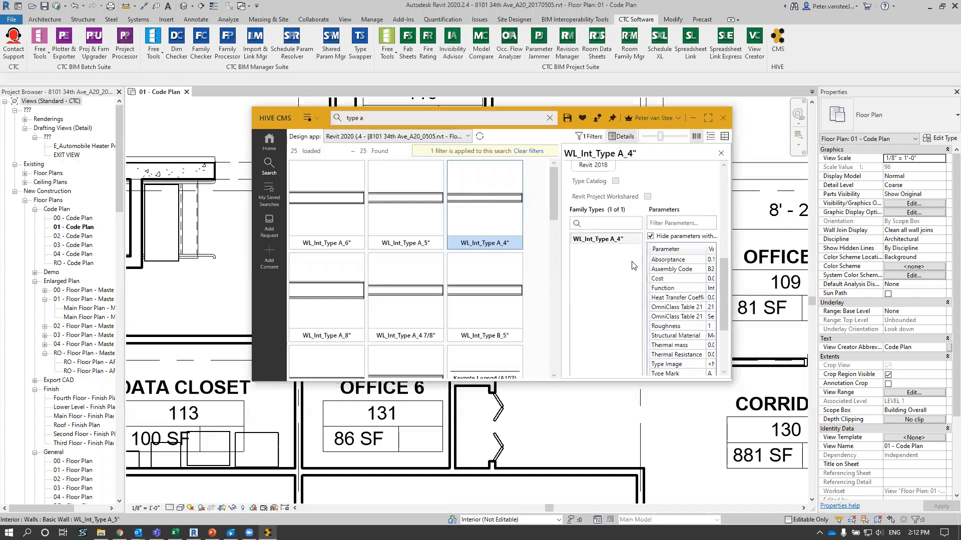
{"action": "scroll", "coordinate": [698, 310], "scroll_direction": "down", "scroll_amount": 4}
{"action": "right_click", "coordinate": [699, 310]}
{"action": "left_click", "coordinate": [691, 310]}
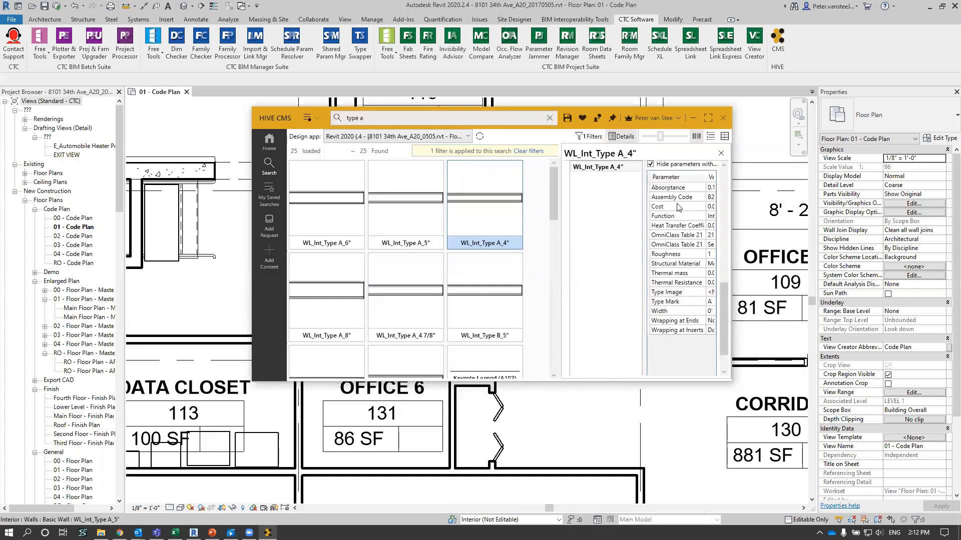
{"action": "left_click", "coordinate": [686, 303]}
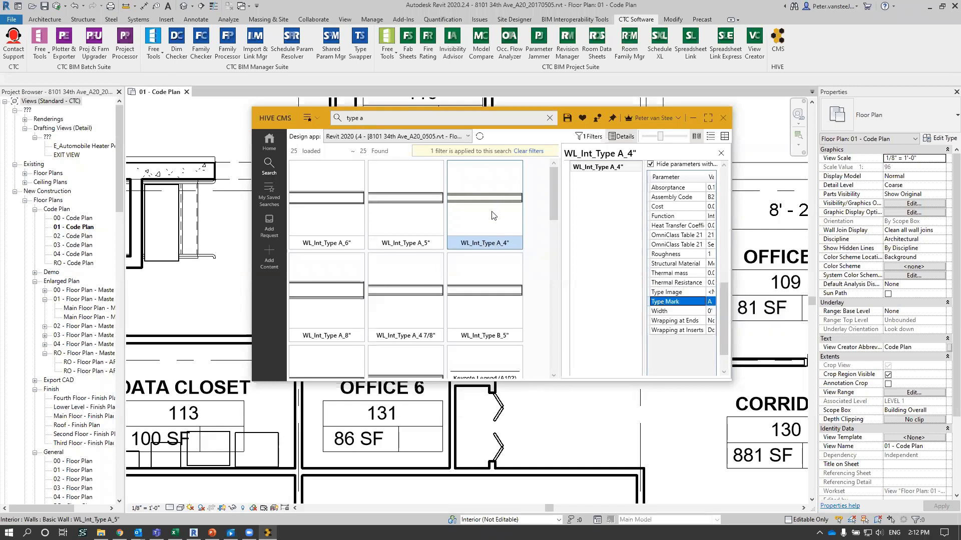
- Review the parameters of CTC_Table avec Chaise.rfa, widening the parameter list to show more of the values
{"action": "scroll", "coordinate": [496, 296], "scroll_direction": "down", "scroll_amount": 3}
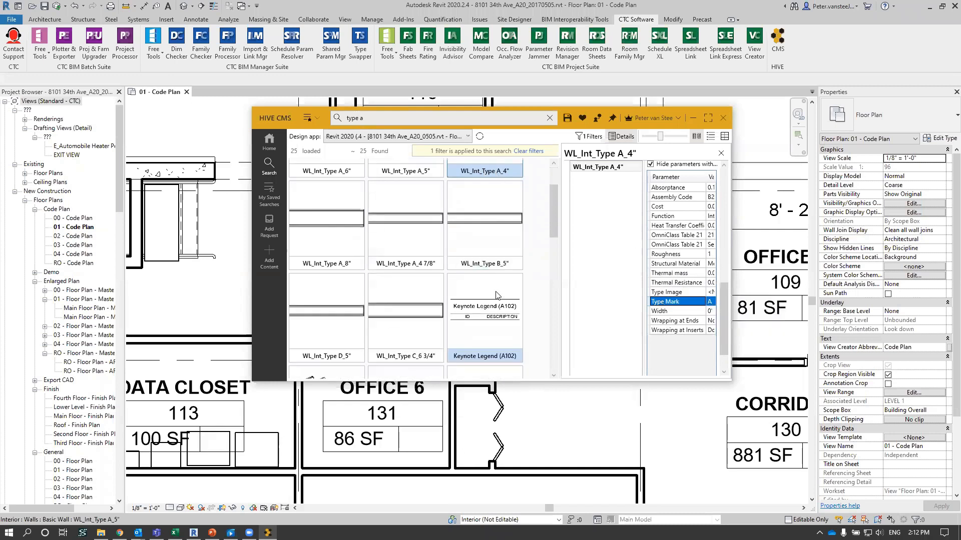
{"action": "scroll", "coordinate": [497, 296], "scroll_direction": "down", "scroll_amount": 3}
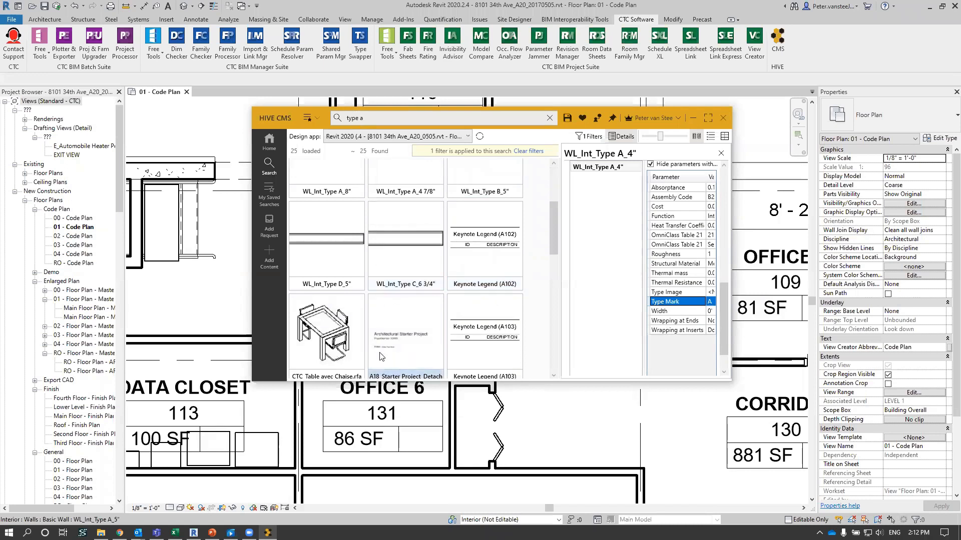
{"action": "left_click", "coordinate": [328, 340]}
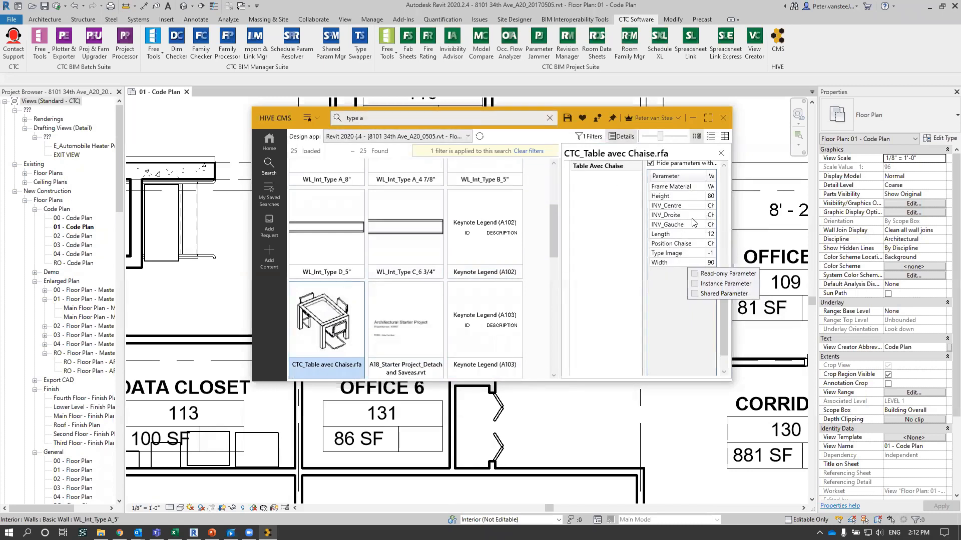
{"action": "left_click_drag", "start_coordinate": [651, 245], "coordinate": [624, 281]}
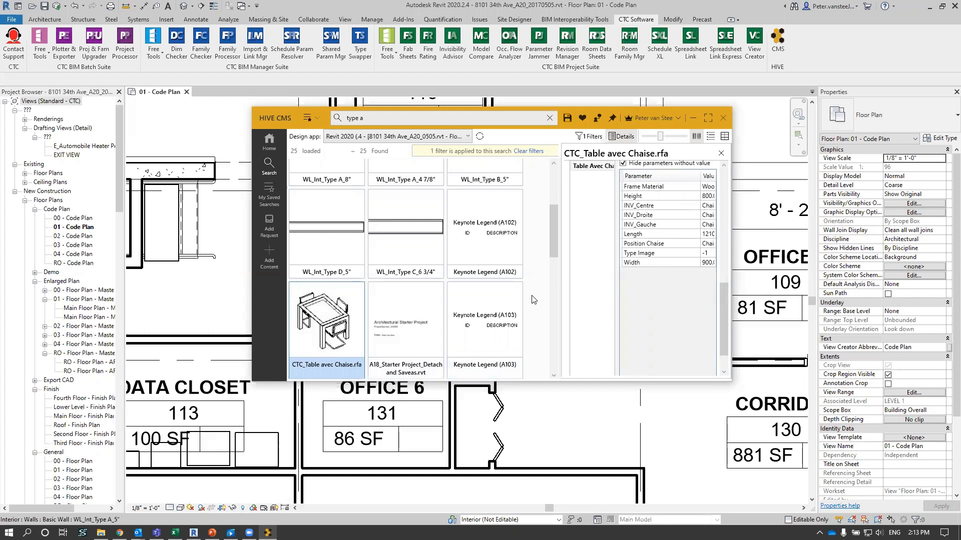
- Load the WL_Int_Type A_6" wall from HIVE CMS and draw it horizontally, about 6' 10" long, in the open area above the stair
{"action": "scroll", "coordinate": [530, 305], "scroll_direction": "up", "scroll_amount": 3}
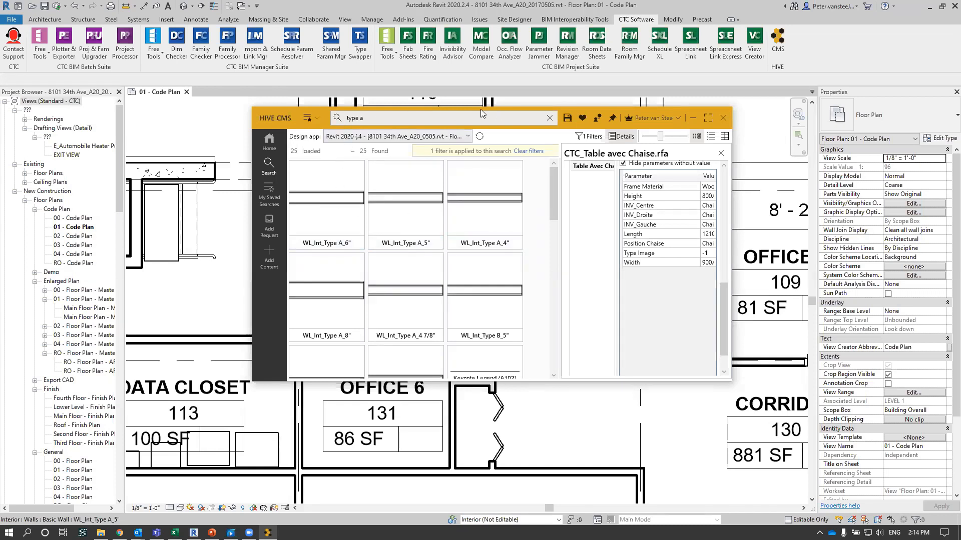
{"action": "left_click_drag", "start_coordinate": [480, 109], "coordinate": [698, 101]}
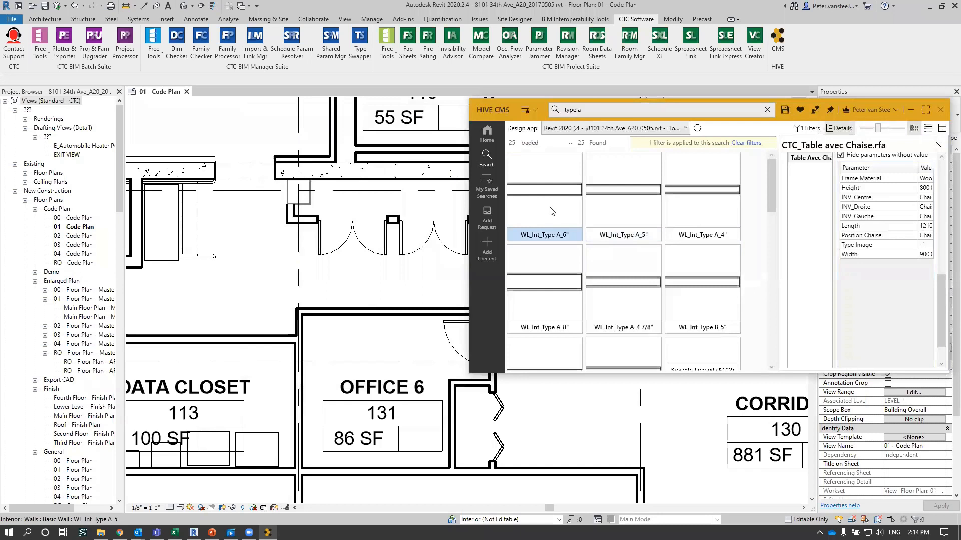
{"action": "left_click", "coordinate": [557, 187]}
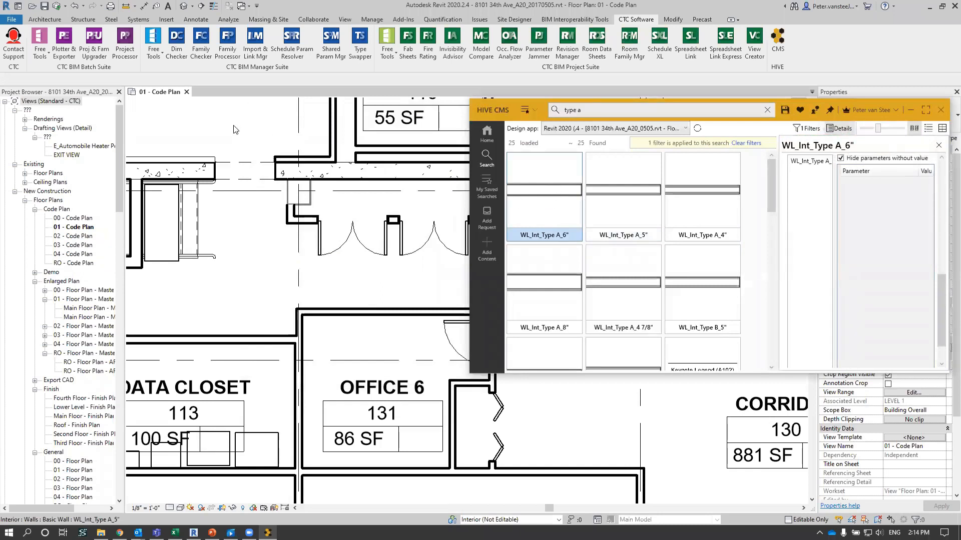
{"action": "right_click", "coordinate": [547, 187]}
{"action": "left_click", "coordinate": [395, 163]}
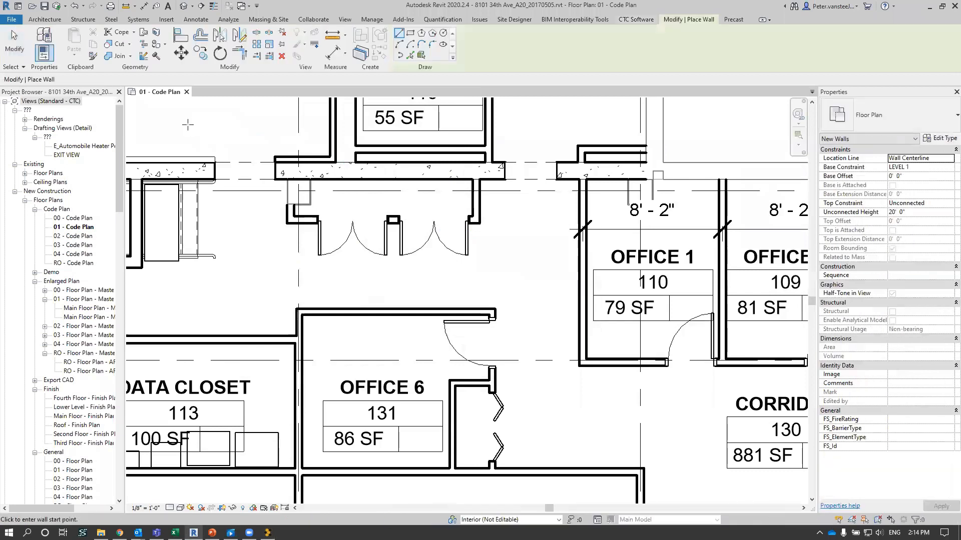
{"action": "left_click", "coordinate": [157, 127]}
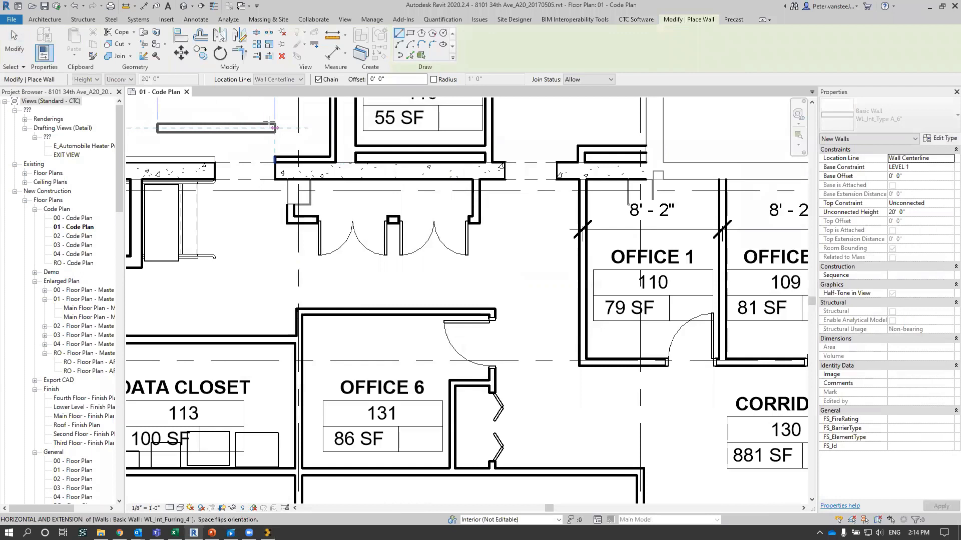
{"action": "left_click", "coordinate": [273, 127]}
{"action": "key", "text": "Escape"}
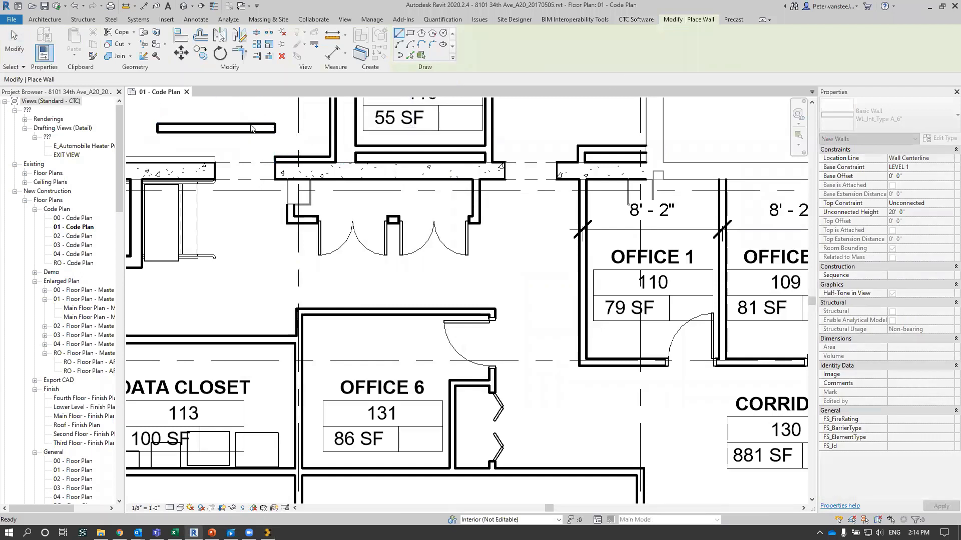
{"action": "key", "text": "Escape"}
- Review the type properties of the newly drawn wall, including its Type Mark and assembly code, without changing them
{"action": "left_click", "coordinate": [247, 126]}
{"action": "left_click", "coordinate": [940, 138]}
{"action": "scroll", "coordinate": [754, 270], "scroll_direction": "down", "scroll_amount": 8}
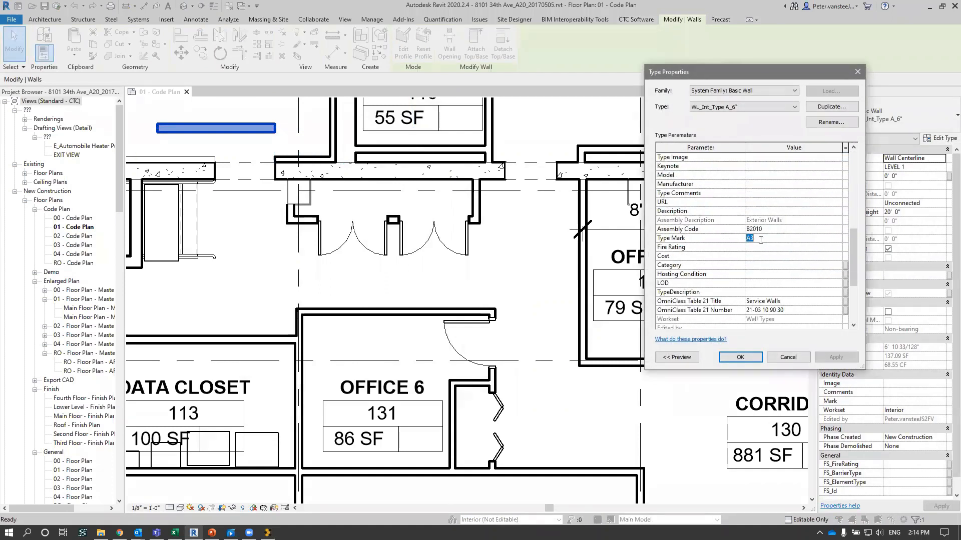
{"action": "left_click", "coordinate": [788, 357]}
{"action": "left_click", "coordinate": [245, 288]}
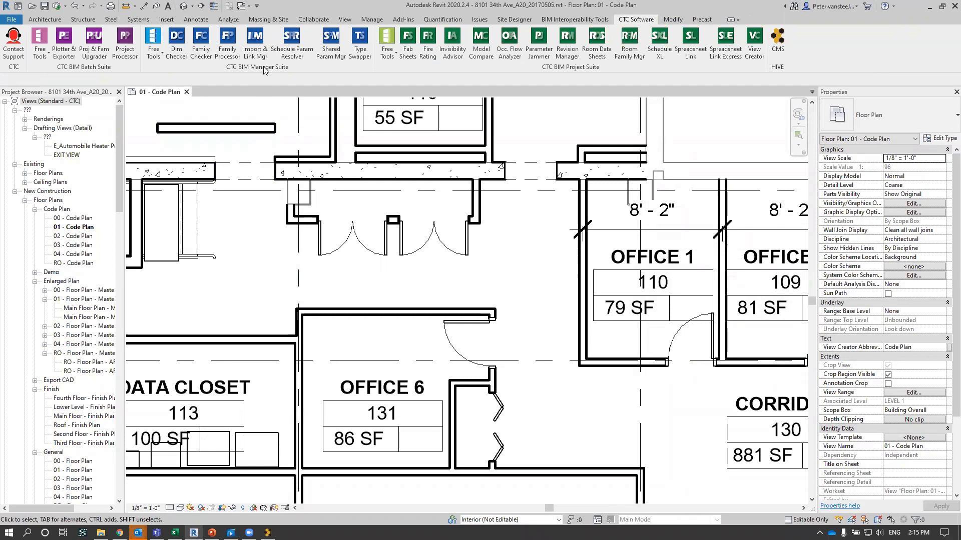
- Float the CTC BIM Manager Suite toolset over the plan, view its free tools, and return it to the ribbon
{"action": "left_click_drag", "start_coordinate": [299, 64], "coordinate": [303, 153]}
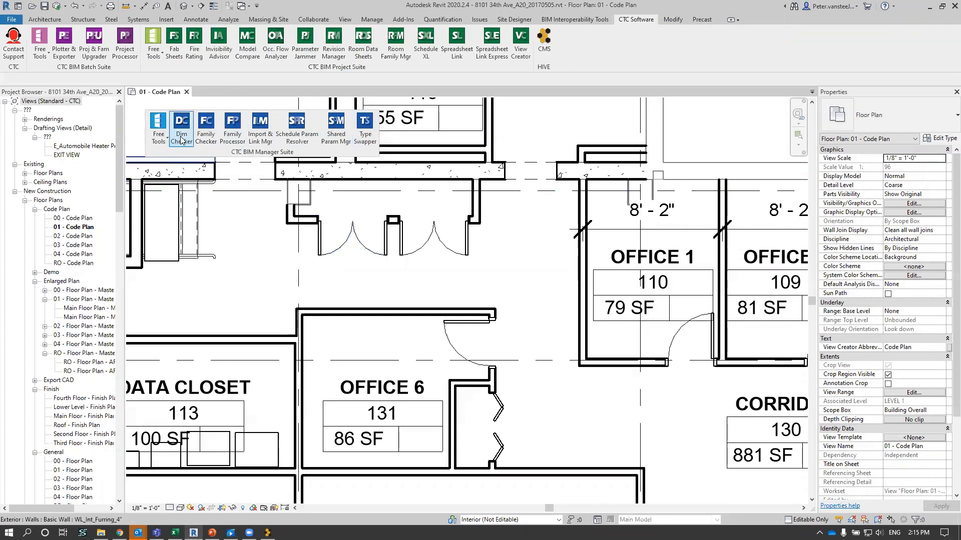
{"action": "left_click", "coordinate": [159, 138]}
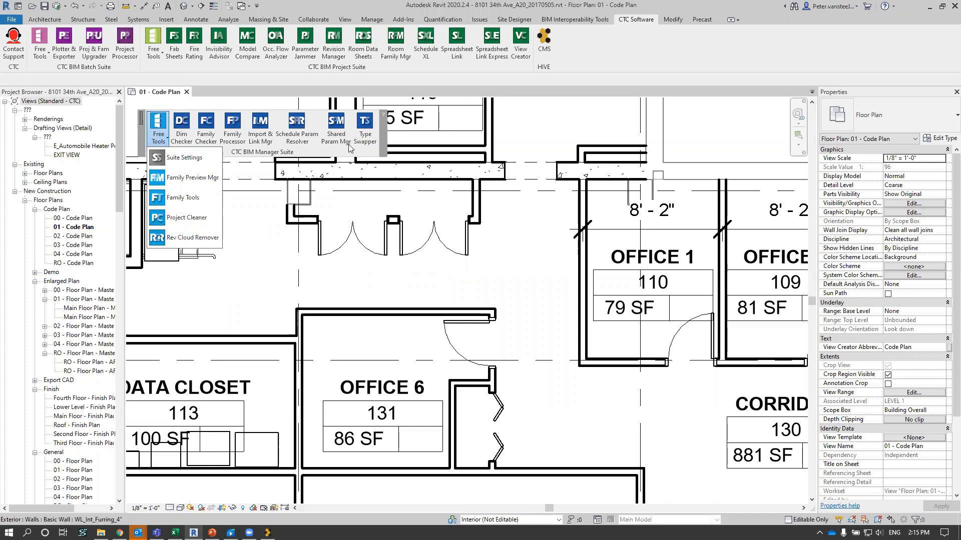
{"action": "left_click", "coordinate": [384, 116]}
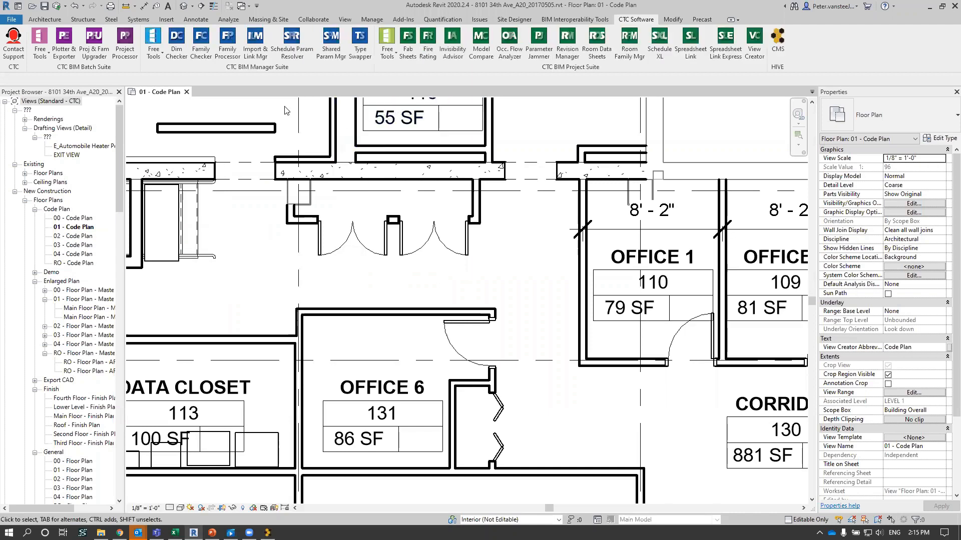